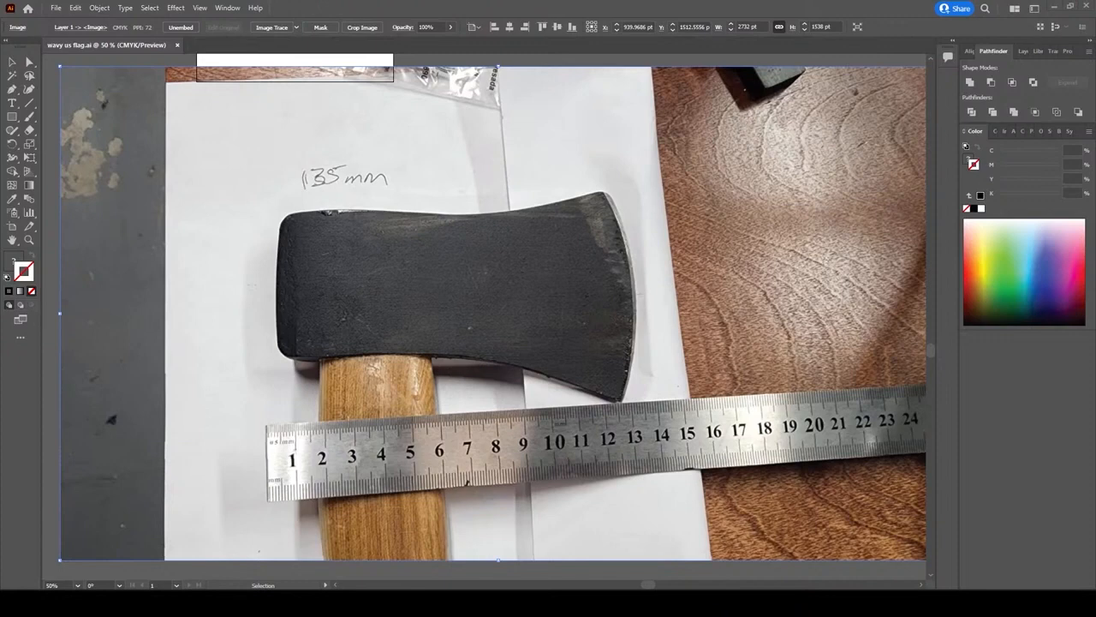
# Move the axe photo down so that it sits clear of the artboard and the flag artwork
pyautogui.scroll(-1, 677, 284)
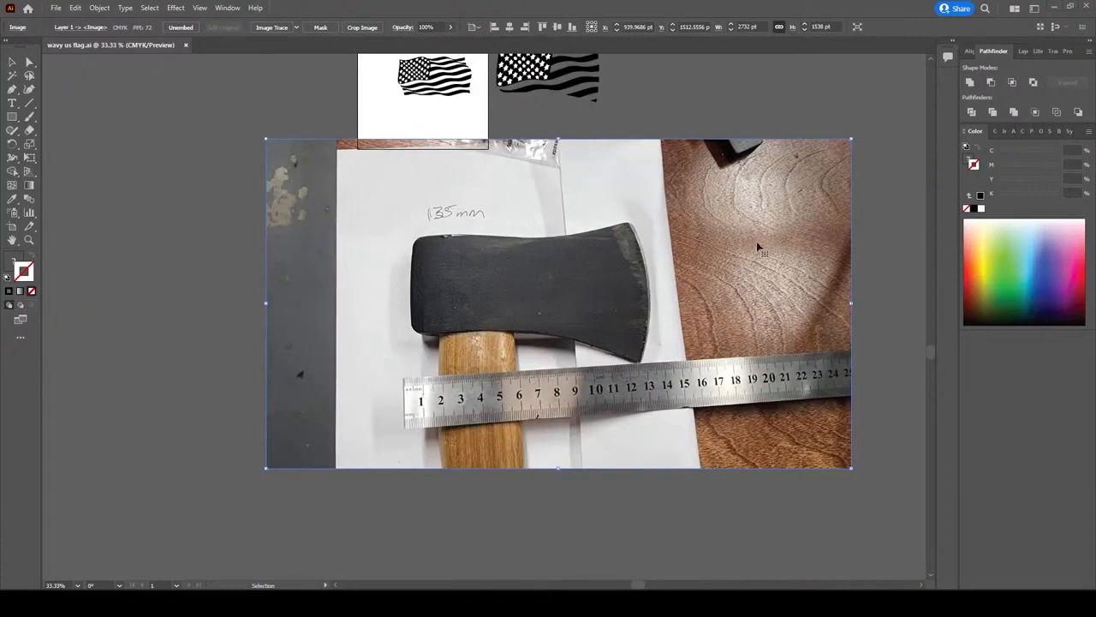
pyautogui.click(783, 98)
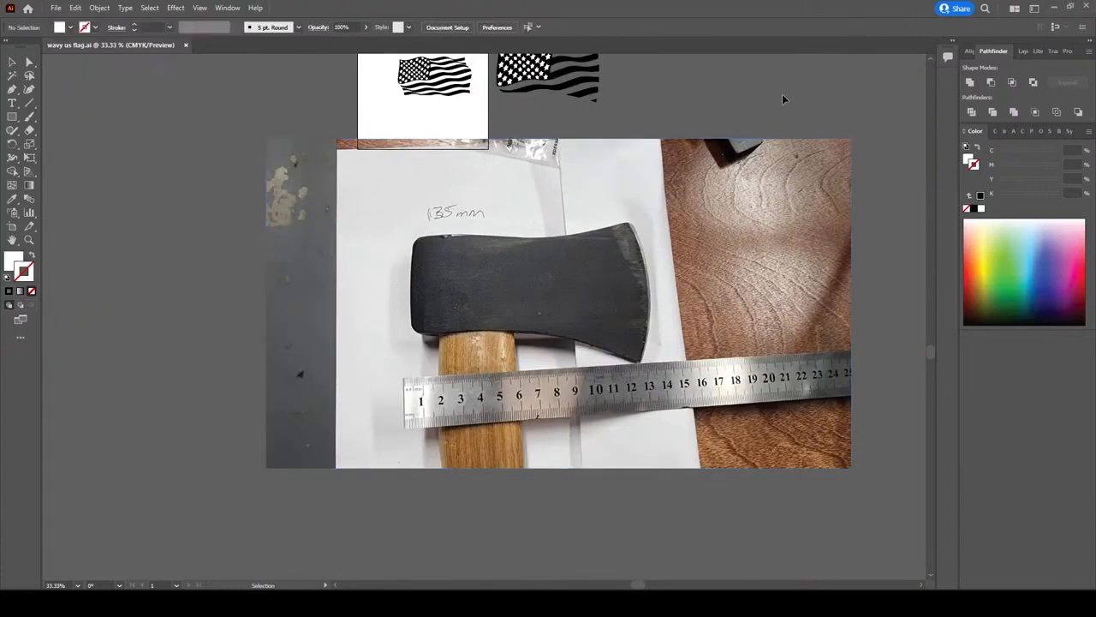
pyautogui.moveTo(783, 98); pyautogui.dragTo(743, 154)
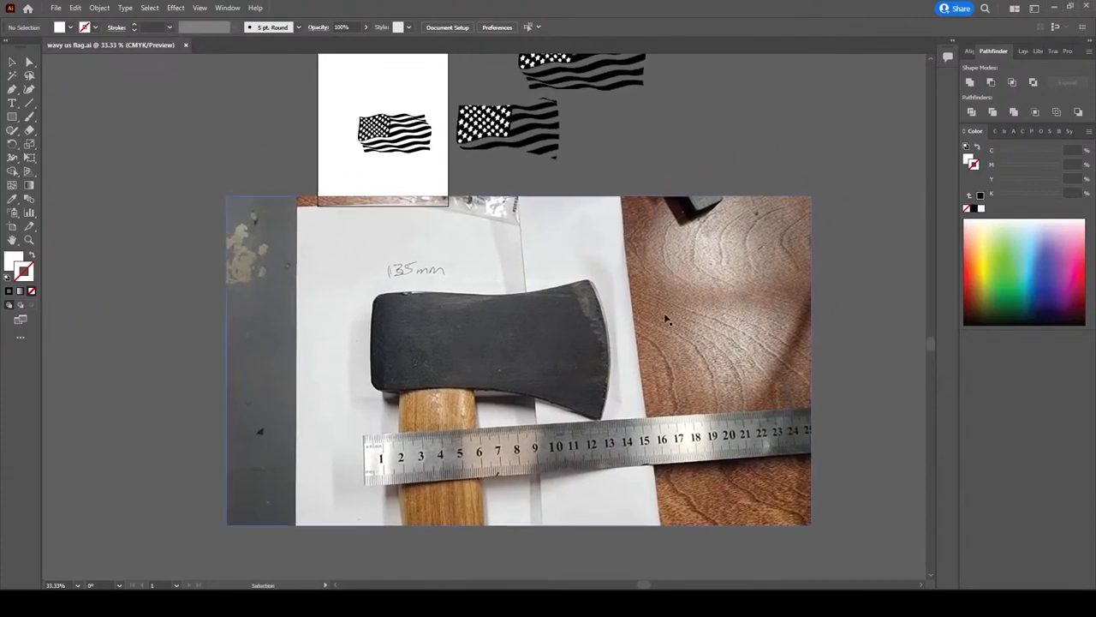
pyautogui.scroll(2, 581, 345)
pyautogui.scroll(-3, 582, 346)
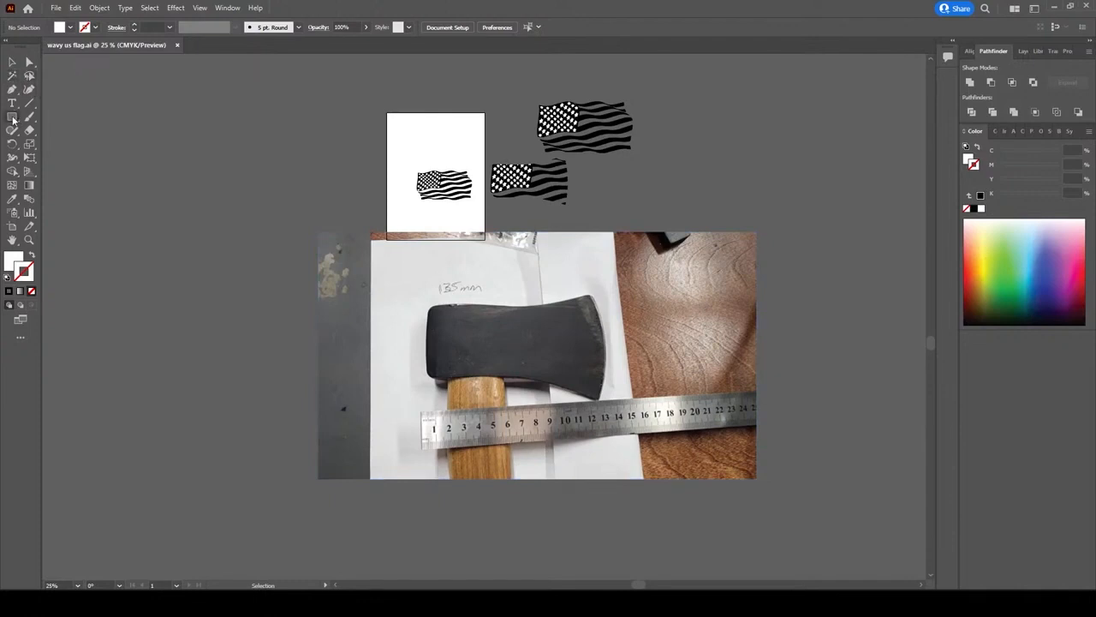
pyautogui.click(514, 328)
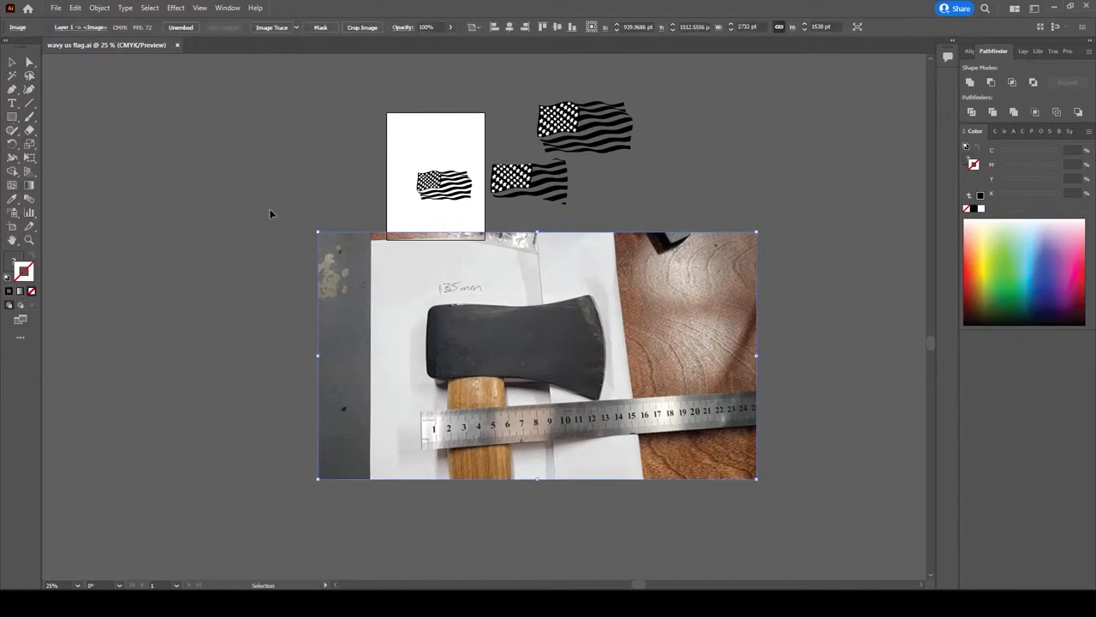
pyautogui.moveTo(620, 361); pyautogui.dragTo(609, 419)
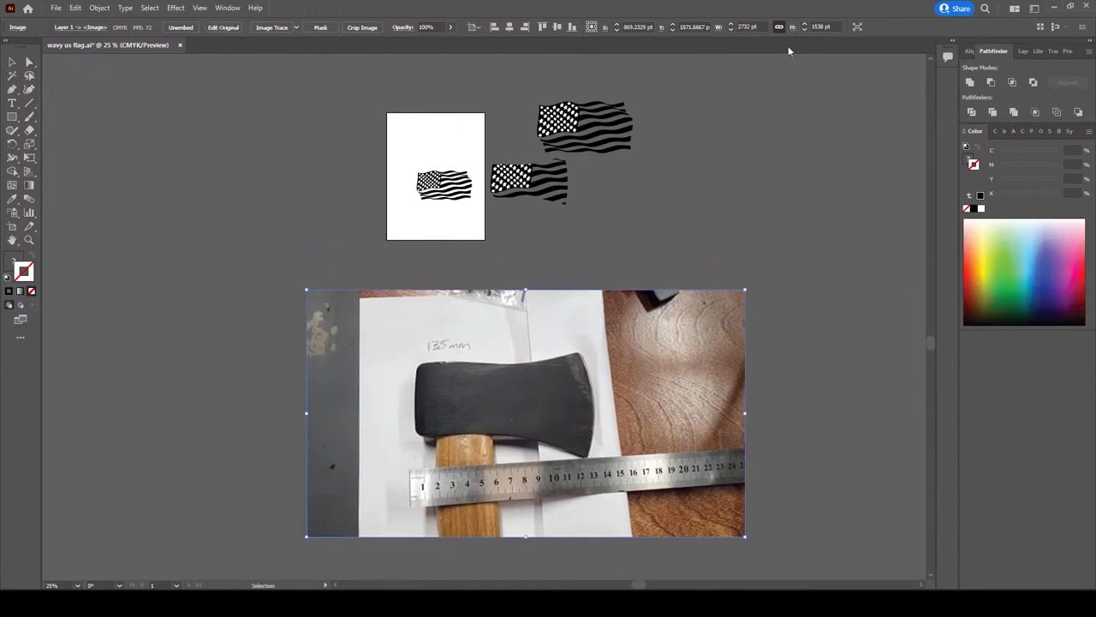
pyautogui.click(694, 182)
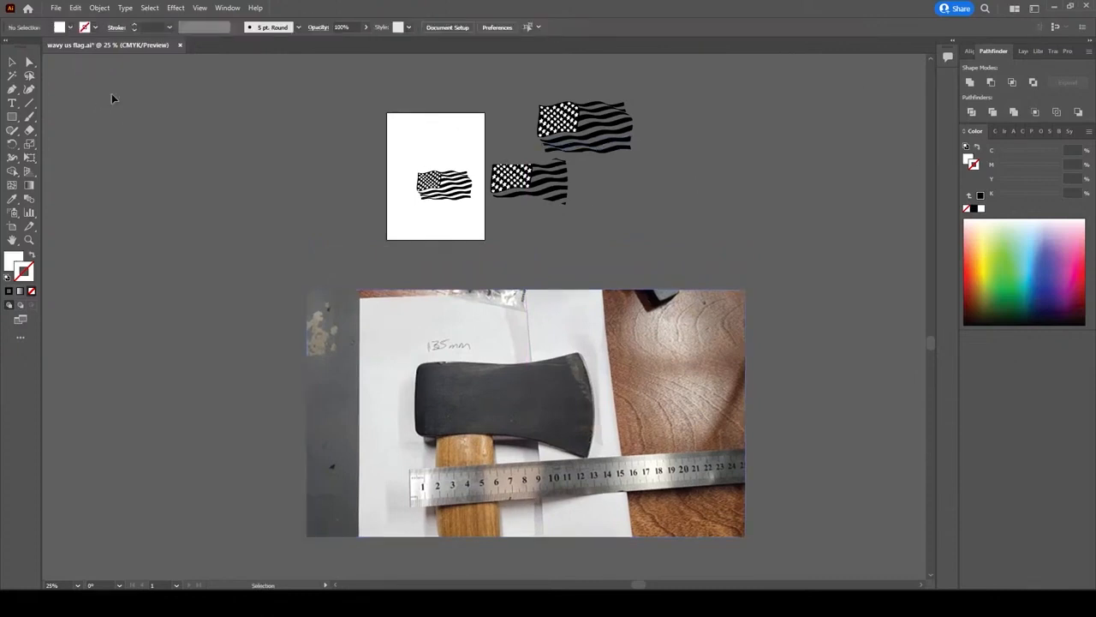
# Draw a white rectangle about 1191 by 501 pt in the empty area beside the flags, above the axe photo
pyautogui.click(12, 116)
pyautogui.moveTo(621, 204); pyautogui.dragTo(812, 284)
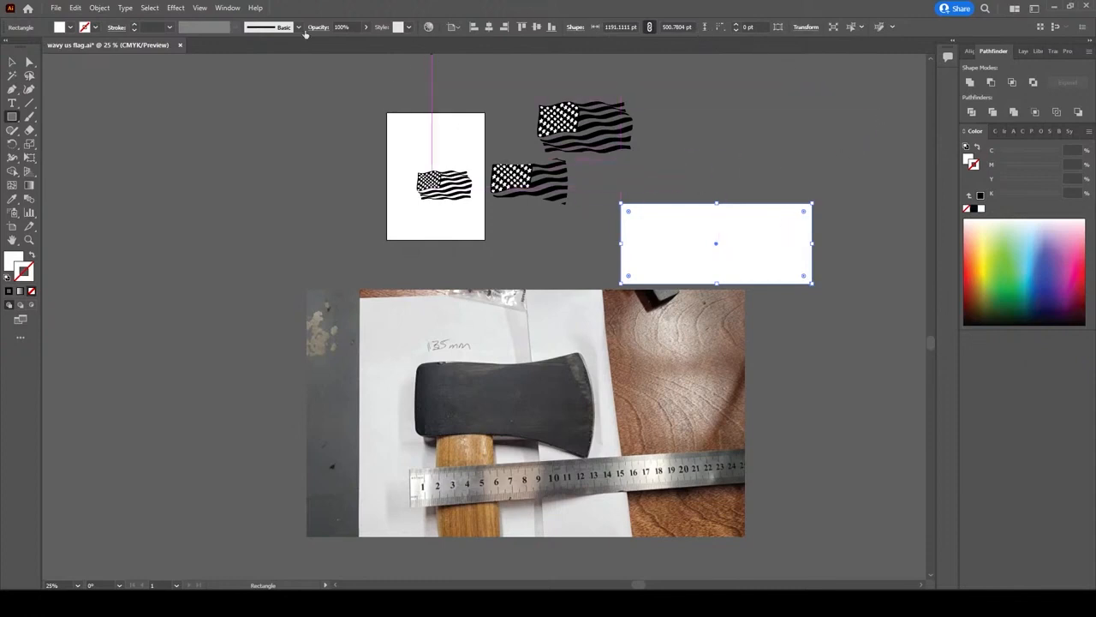
# Create a new blank document with millimetre units
pyautogui.click(56, 8)
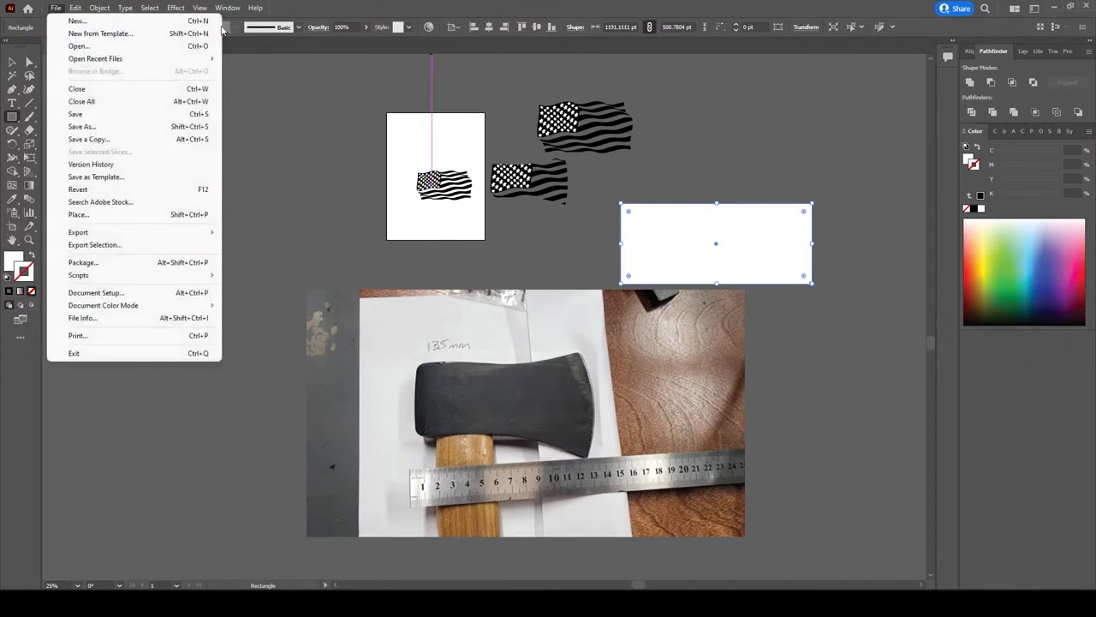
pyautogui.click(82, 21)
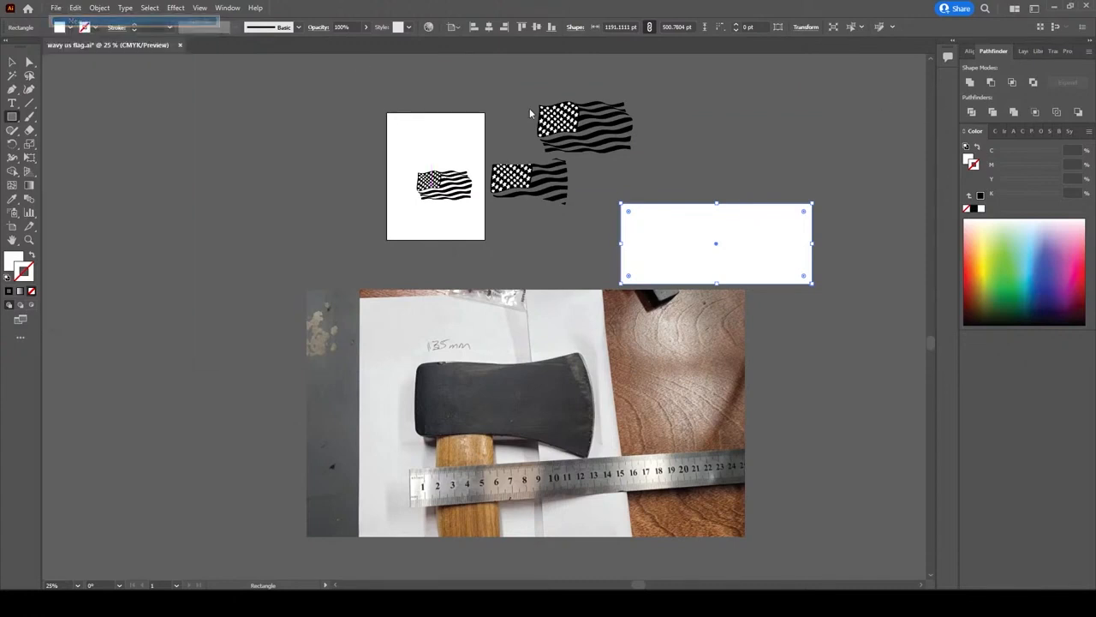
pyautogui.doubleClick(306, 238)
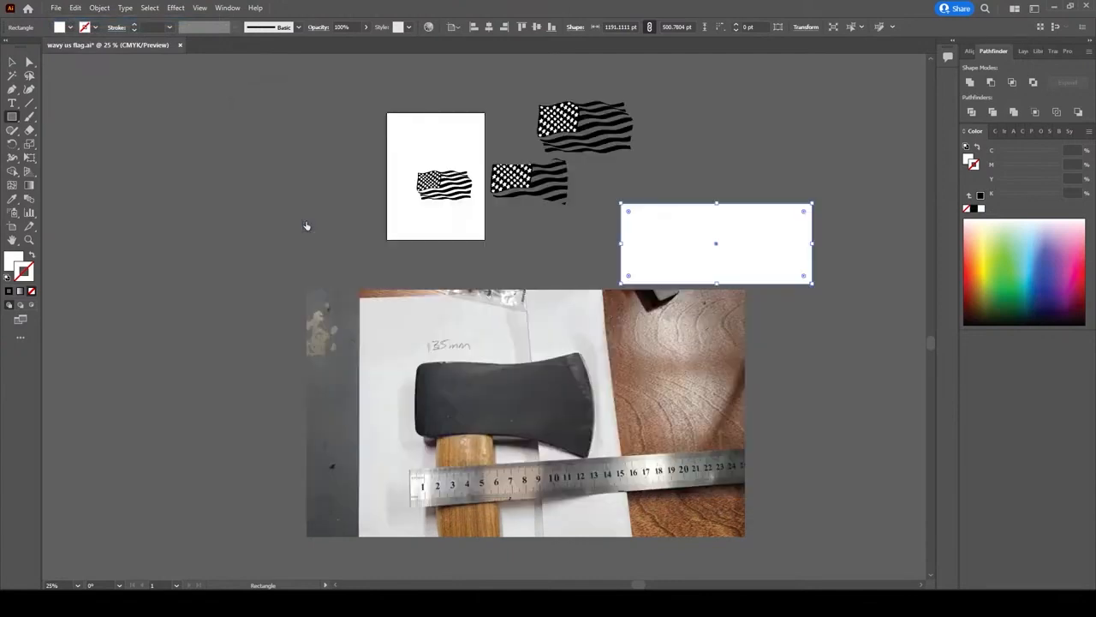
# Copy the axe photo from wavy us flag.ai and paste it into the new untitled document
pyautogui.click(122, 47)
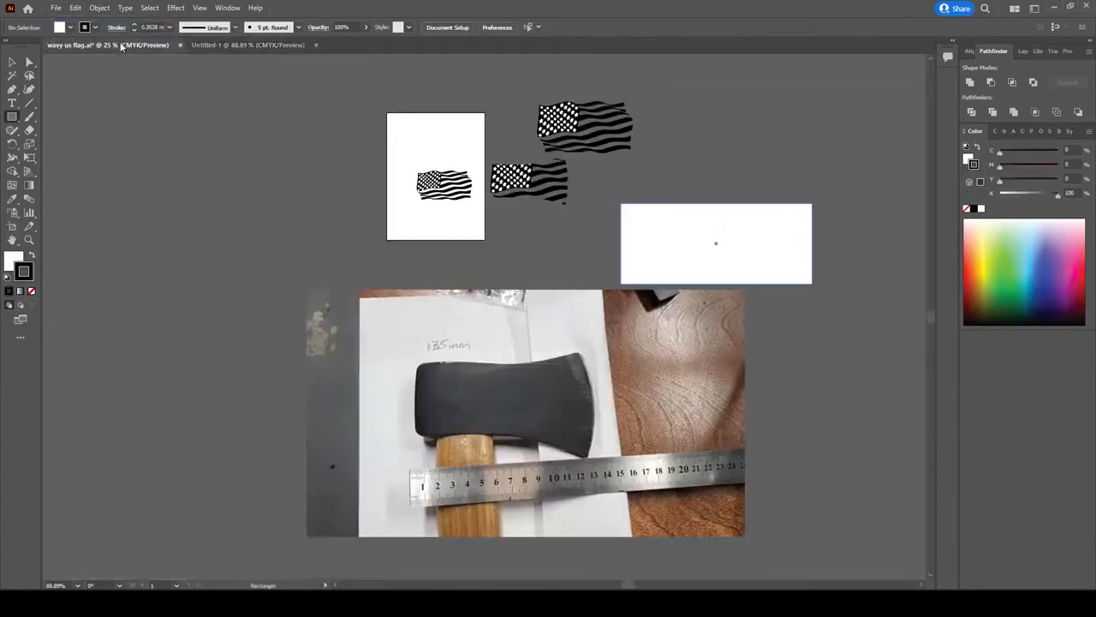
pyautogui.click(475, 362)
pyautogui.click(566, 299)
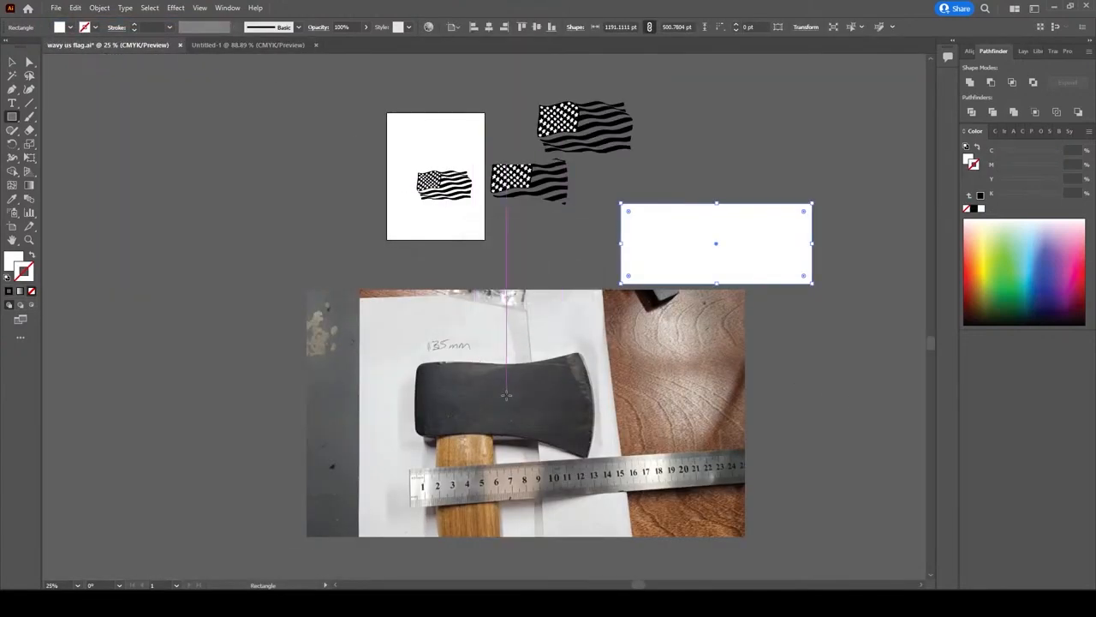
pyautogui.press('v')
pyautogui.click(603, 429)
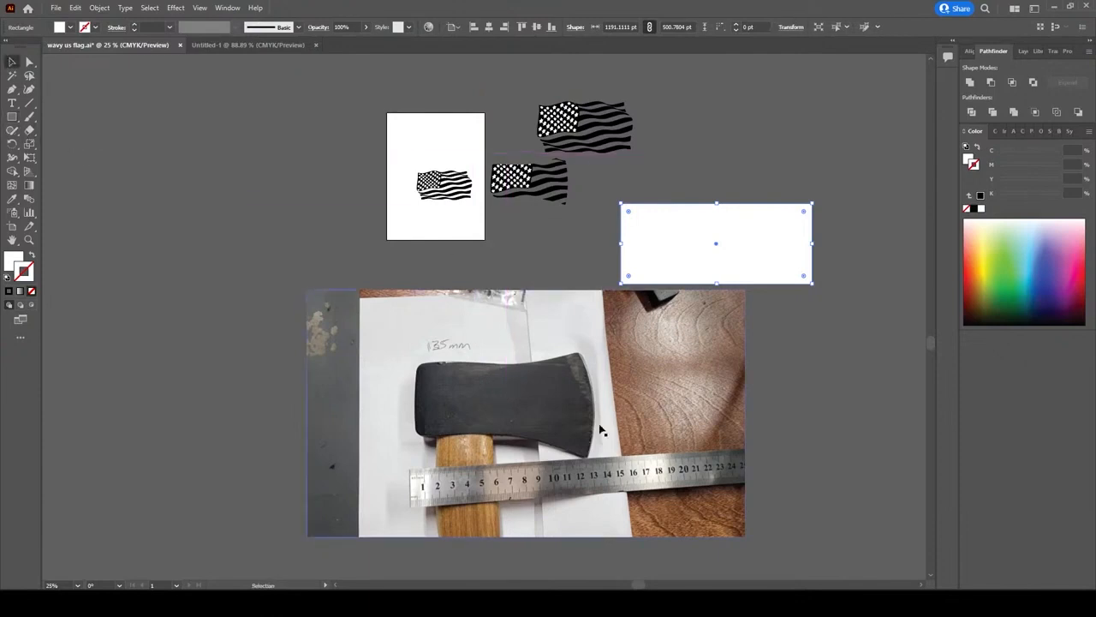
pyautogui.press('a')
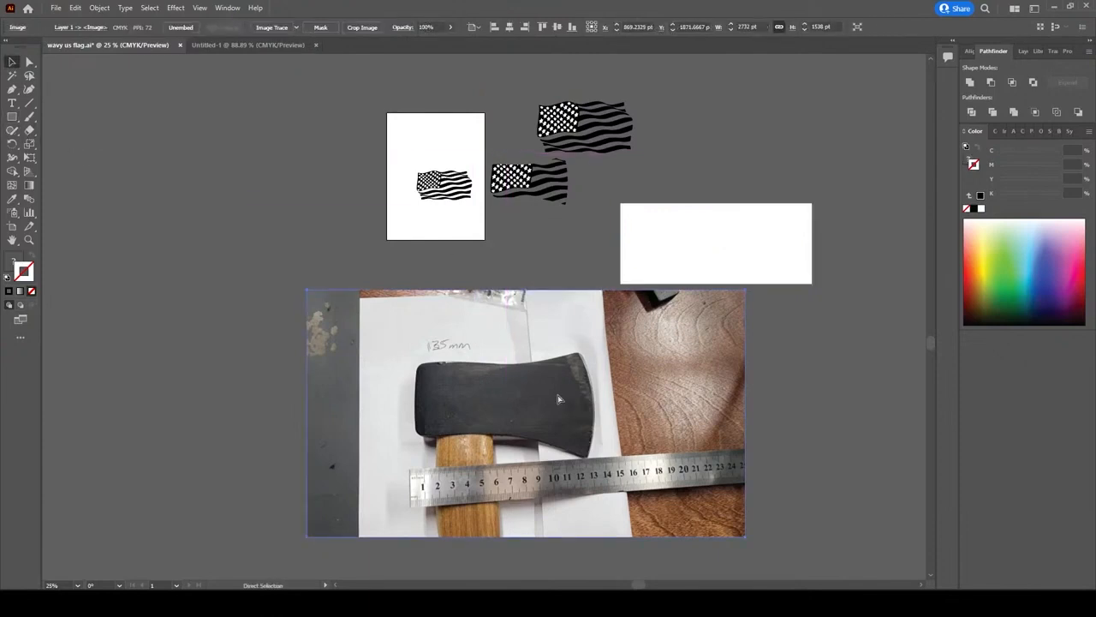
pyautogui.press('v')
pyautogui.click(239, 45)
pyautogui.hotkey('ctrl', 'v')
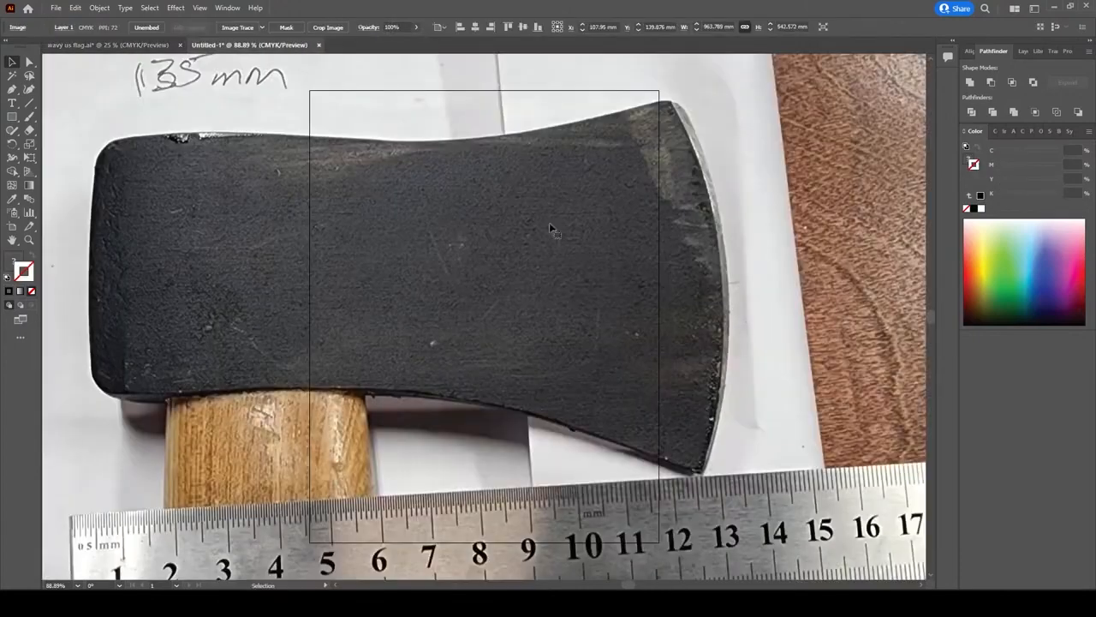
# Shift the pasted axe photo to the left of the artboard and set its width to 300 mm, keeping its proportions
pyautogui.scroll(-2, 678, 196)
pyautogui.scroll(-2, 696, 271)
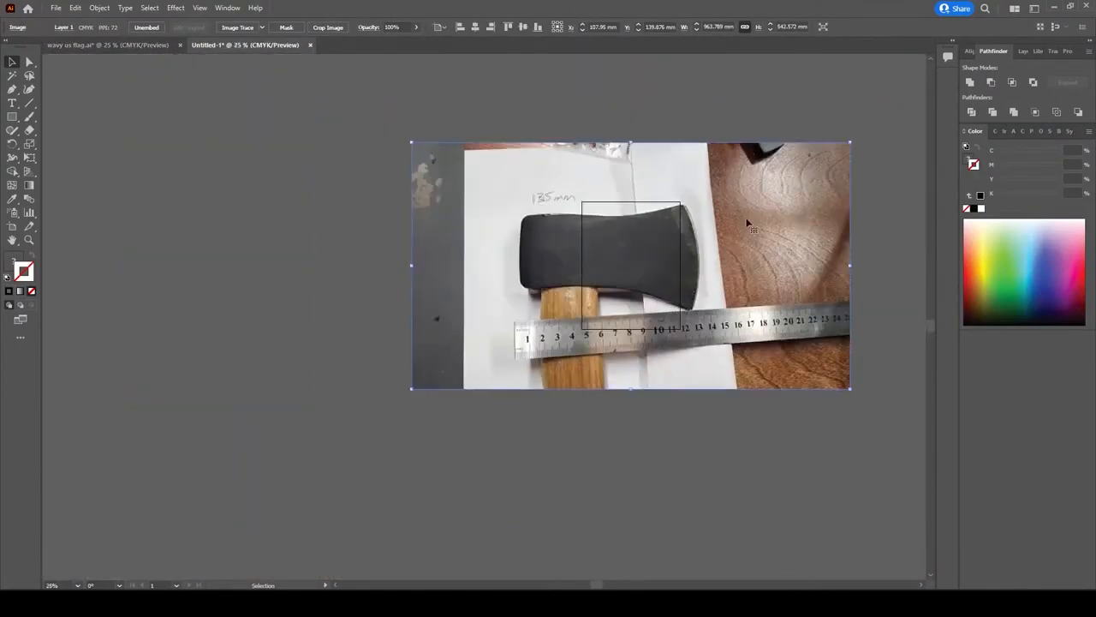
pyautogui.moveTo(750, 220); pyautogui.dragTo(644, 244)
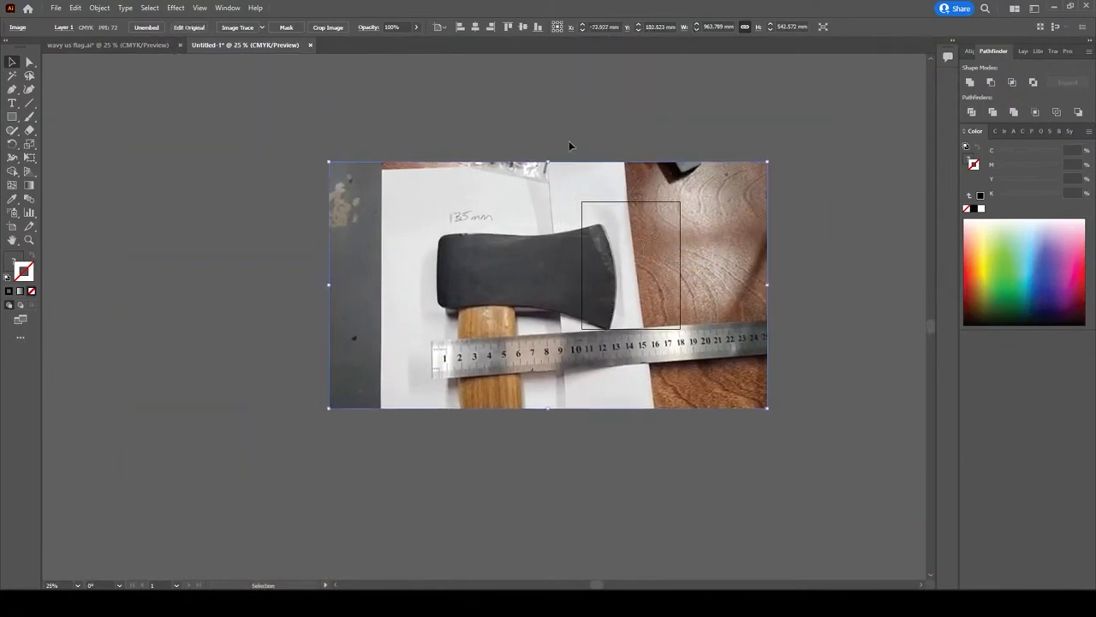
pyautogui.click(705, 26)
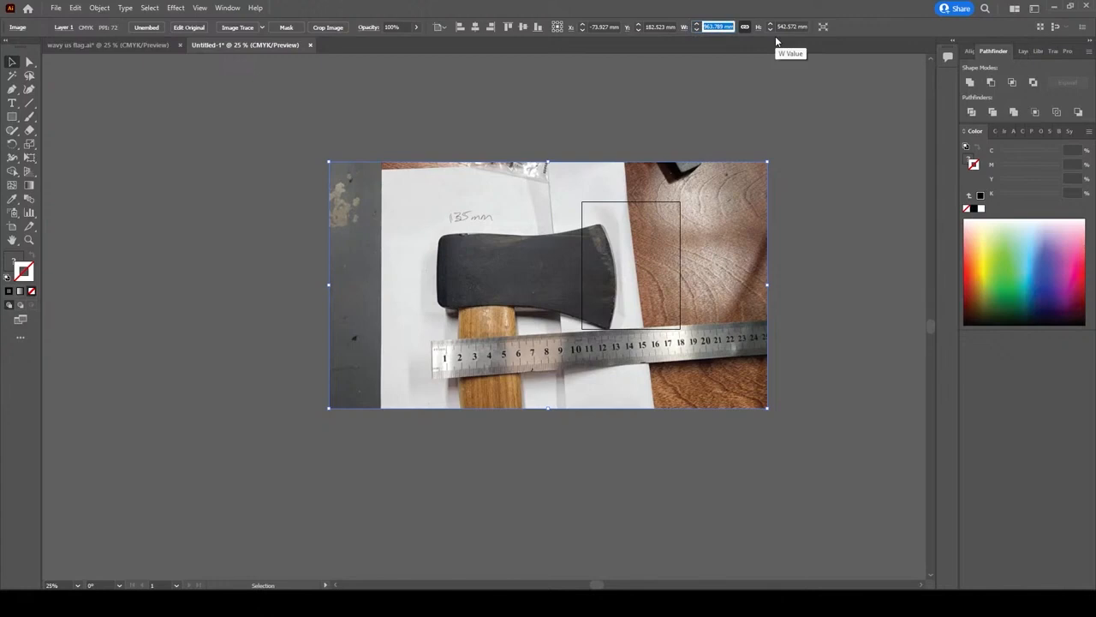
pyautogui.write('300')
pyautogui.press('Return')
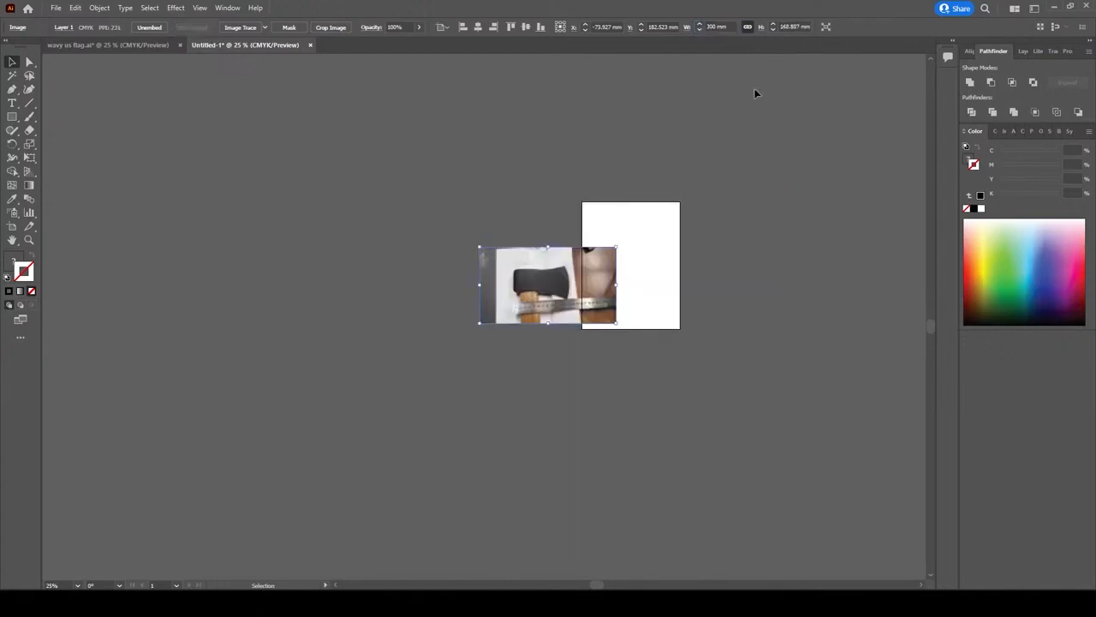
# Move the resized photo onto the artboard so the axe head lies over the artboard's lower half
pyautogui.moveTo(584, 298); pyautogui.dragTo(658, 278)
pyautogui.hotkey('ctrl', '1')
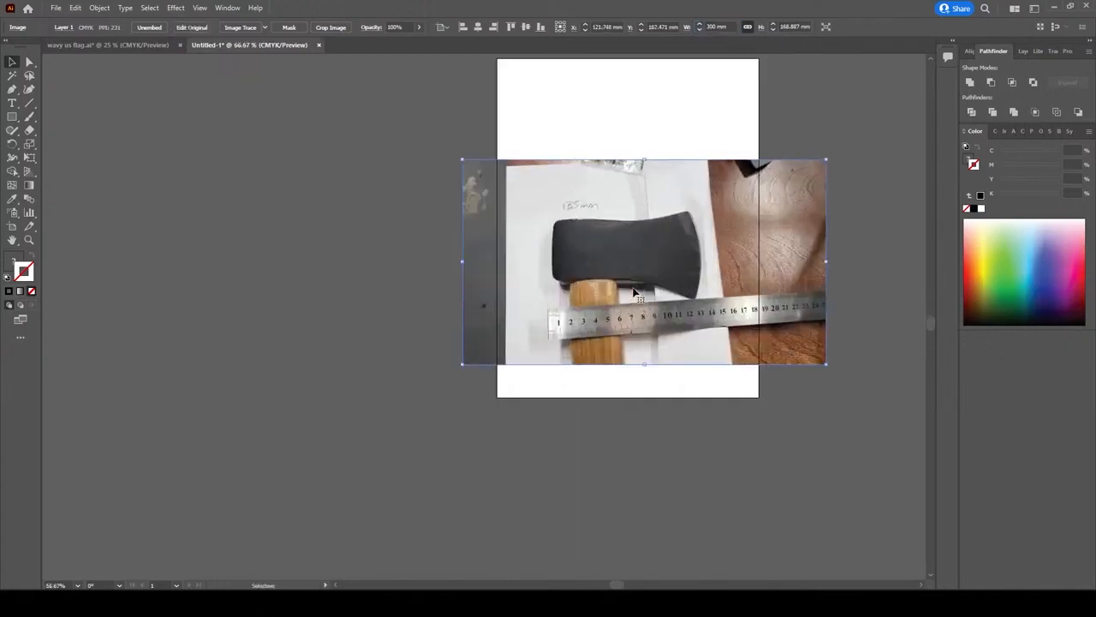
pyautogui.moveTo(777, 233); pyautogui.dragTo(722, 246)
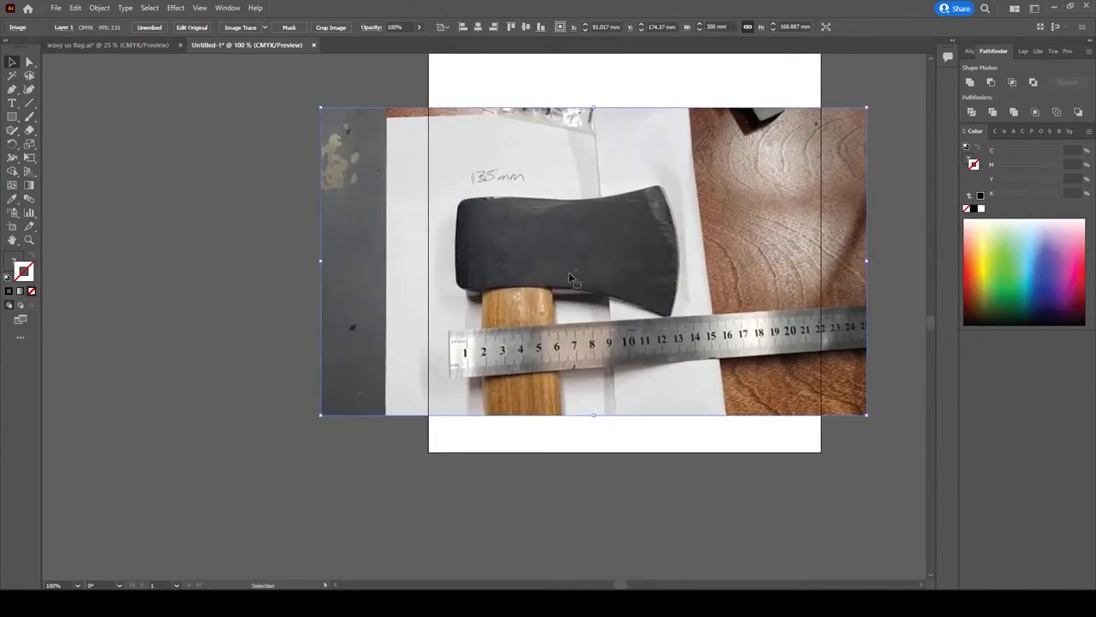
pyautogui.moveTo(526, 203); pyautogui.dragTo(557, 300)
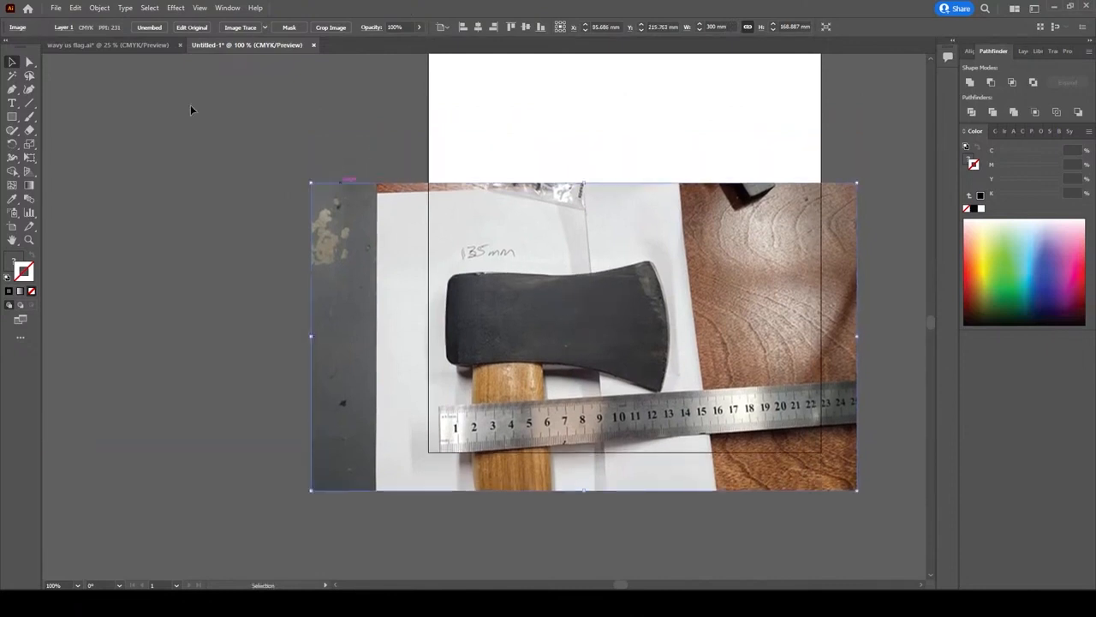
# Draw a reference rectangle about 136 by 87 mm in the empty area left of the artboard
pyautogui.click(12, 117)
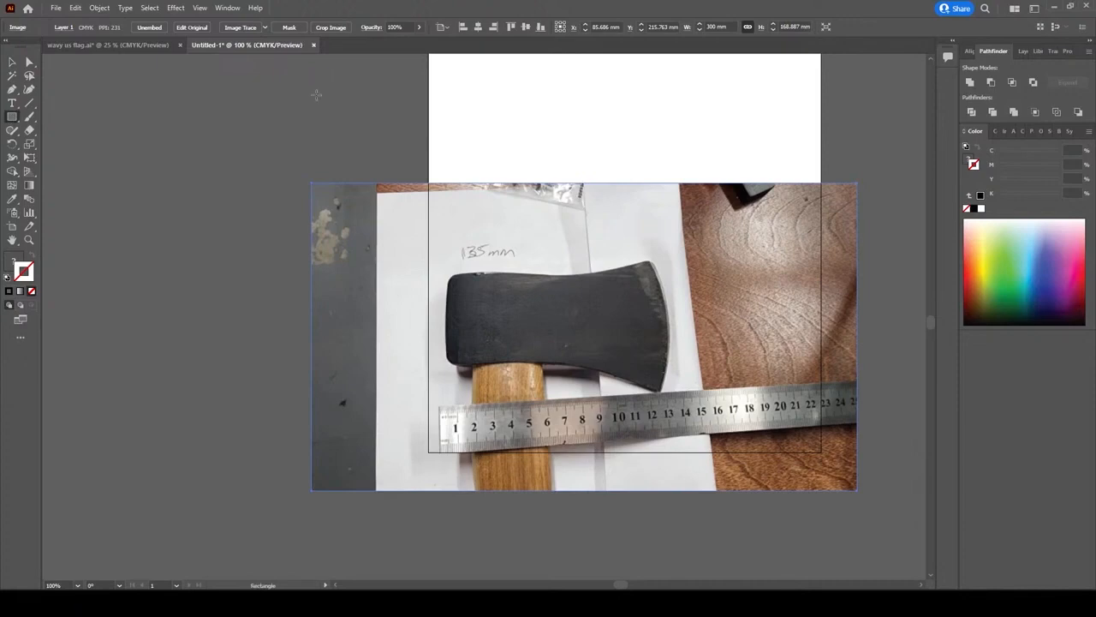
pyautogui.scroll(3, 478, 92)
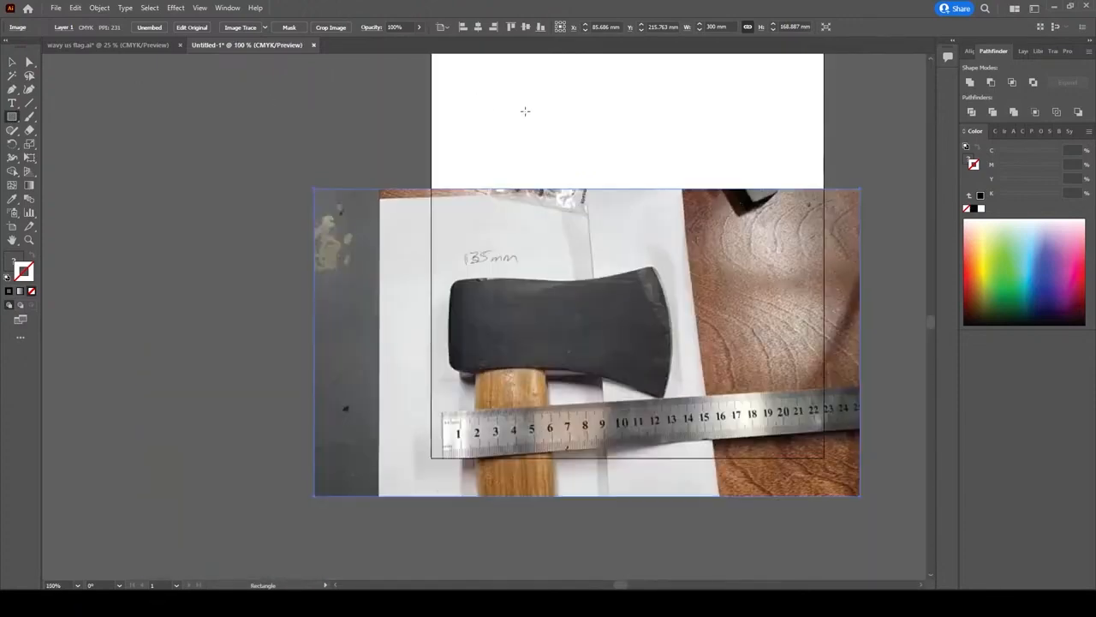
pyautogui.click(514, 114)
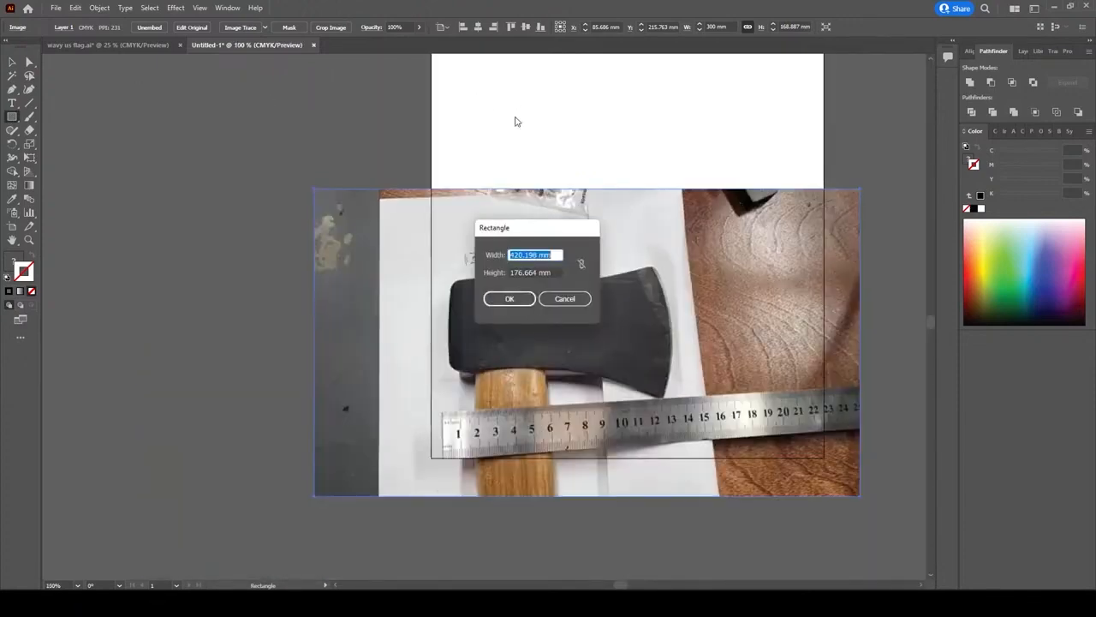
pyautogui.press('Escape')
pyautogui.moveTo(567, 146); pyautogui.dragTo(546, 262)
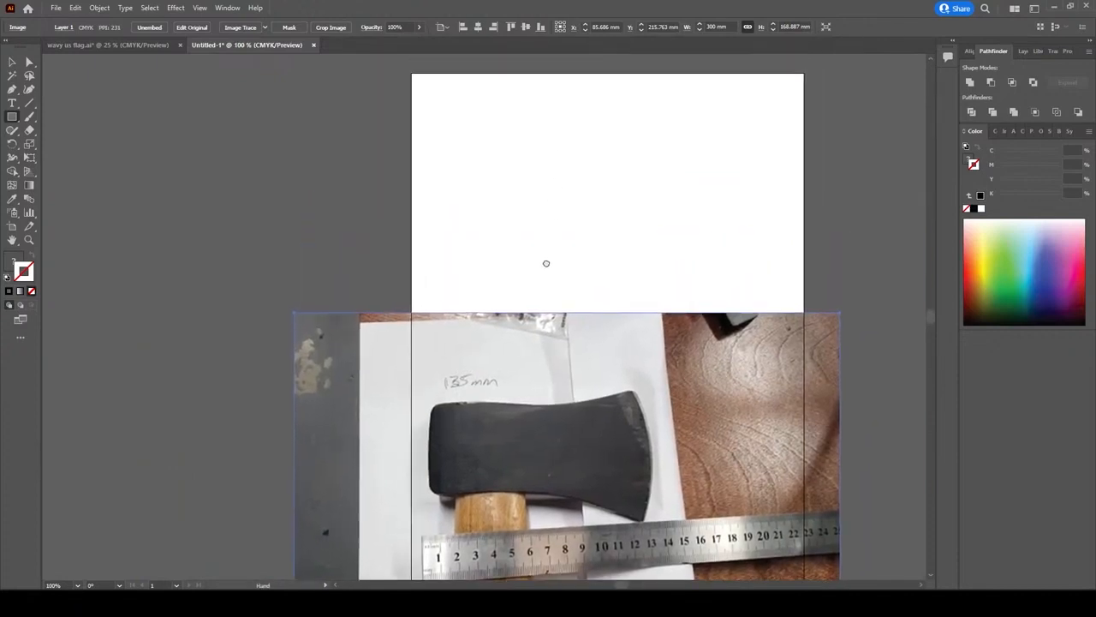
pyautogui.moveTo(125, 105)
pyautogui.mouseDown()
pyautogui.moveTo(241, 146)
pyautogui.moveTo(301, 191)
pyautogui.moveTo(374, 206)
pyautogui.moveTo(372, 264)
pyautogui.mouseUp()
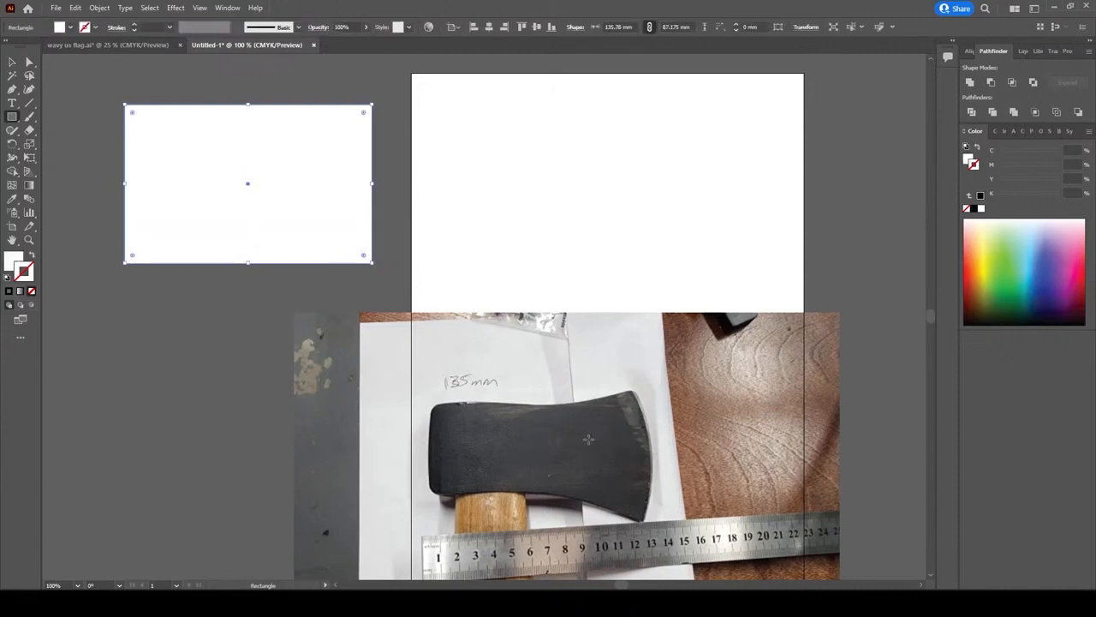
pyautogui.moveTo(586, 449); pyautogui.dragTo(455, 419)
pyautogui.press('v')
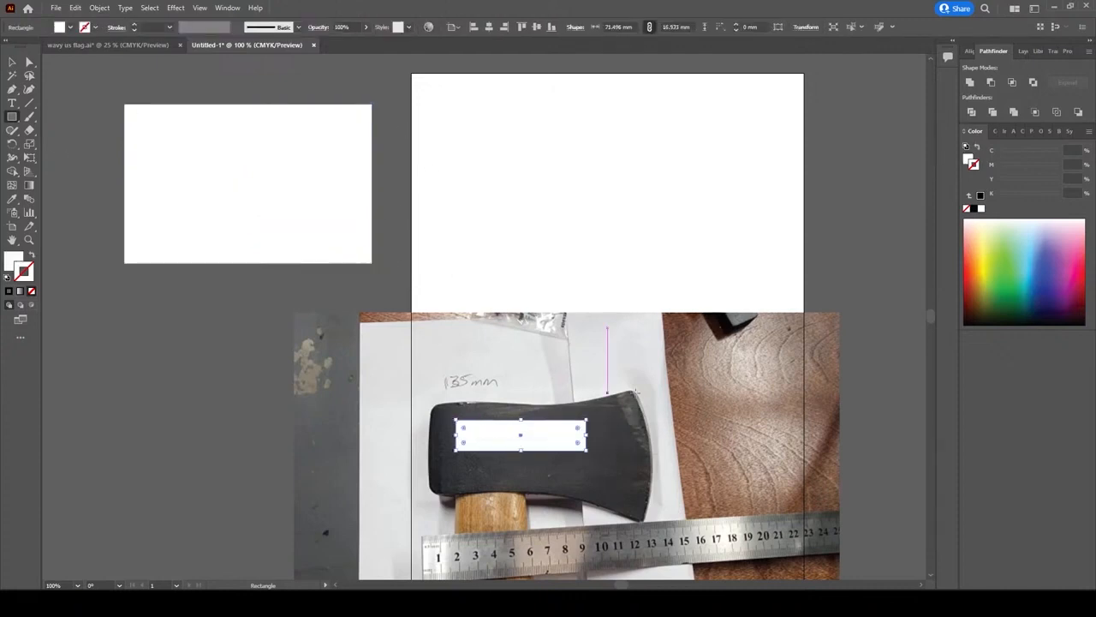
pyautogui.hotkey('ctrl', 'z')
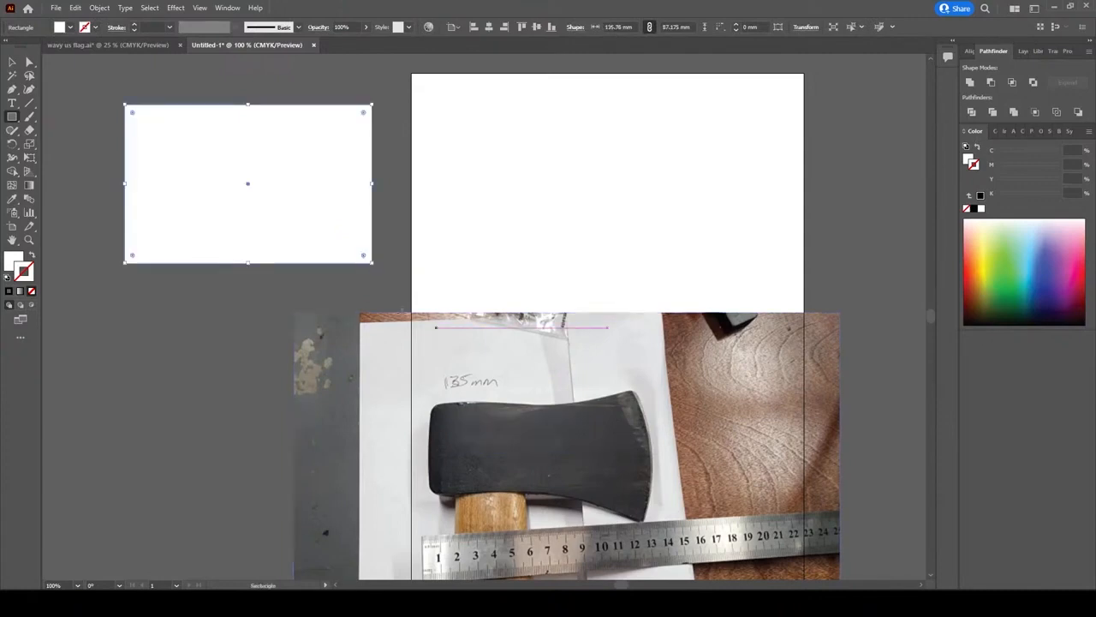
# Move the reference rectangle onto the photo, covering the lower part of the axe head
pyautogui.click(12, 67)
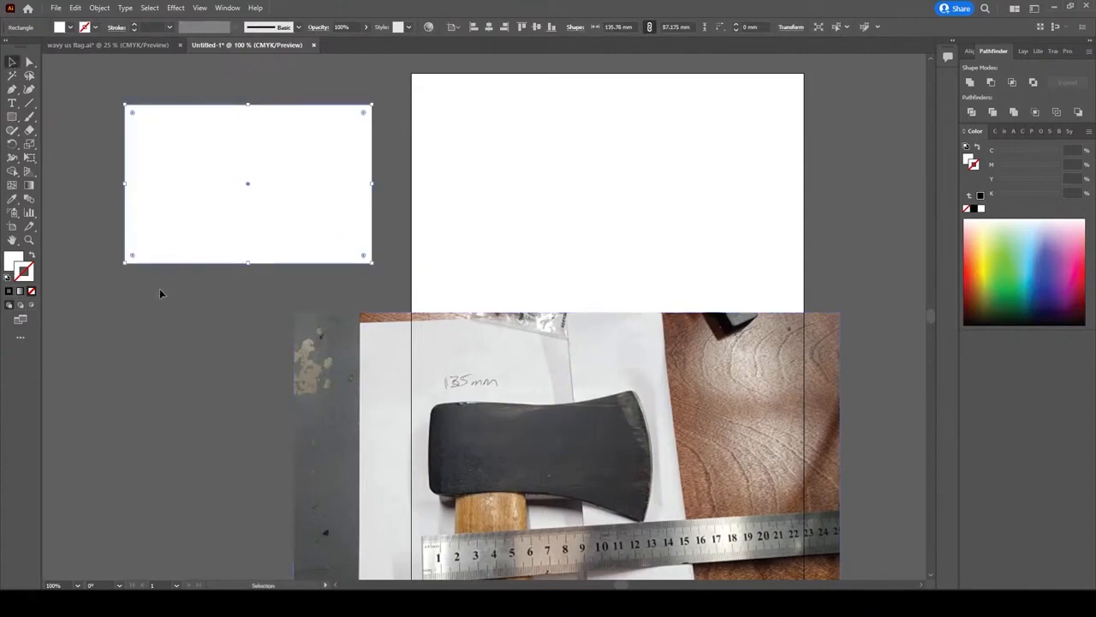
pyautogui.click(172, 296)
pyautogui.moveTo(171, 296); pyautogui.dragTo(147, 250)
pyautogui.moveTo(209, 148); pyautogui.dragTo(502, 503)
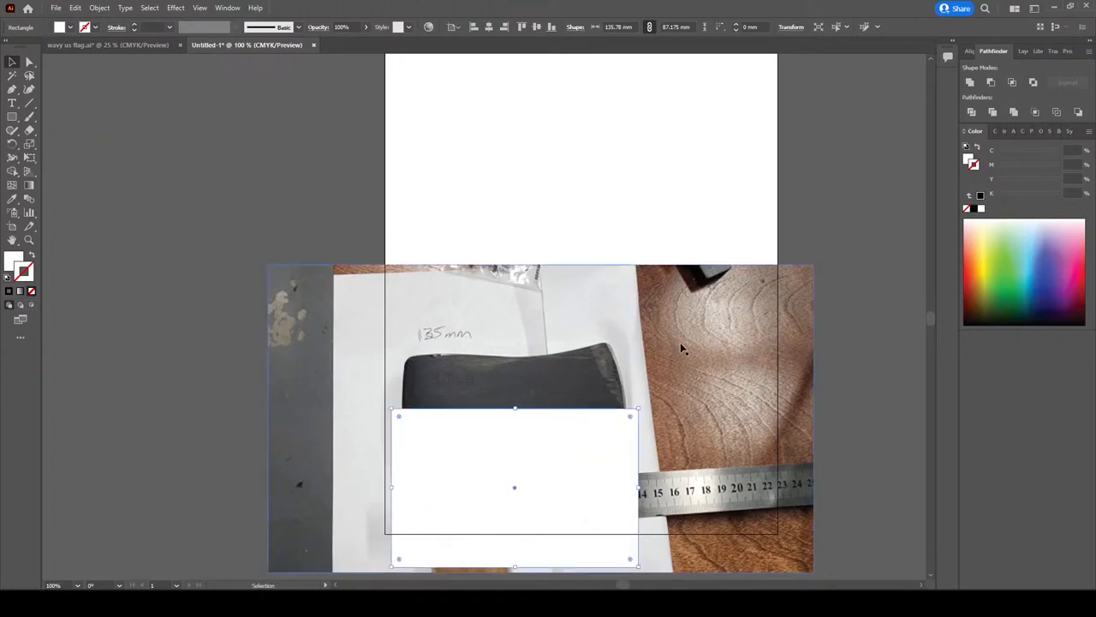
# Enlarge the axe photo proportionally to about 325 mm wide and shift it to line the axe head up with the reference rectangle
pyautogui.click(281, 279)
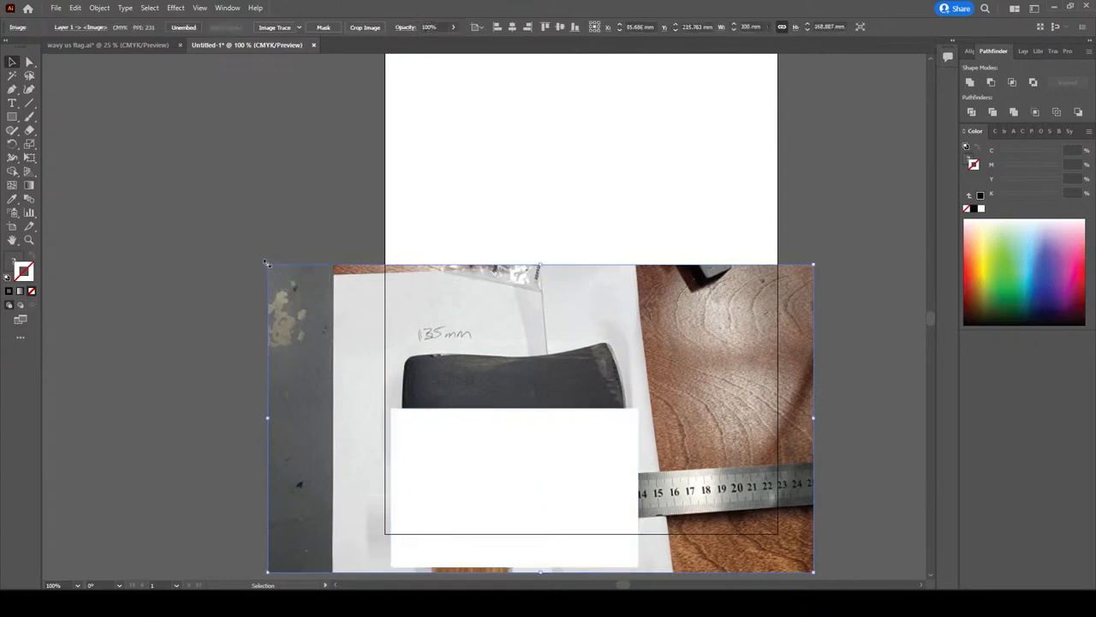
pyautogui.moveTo(267, 263); pyautogui.dragTo(258, 255)
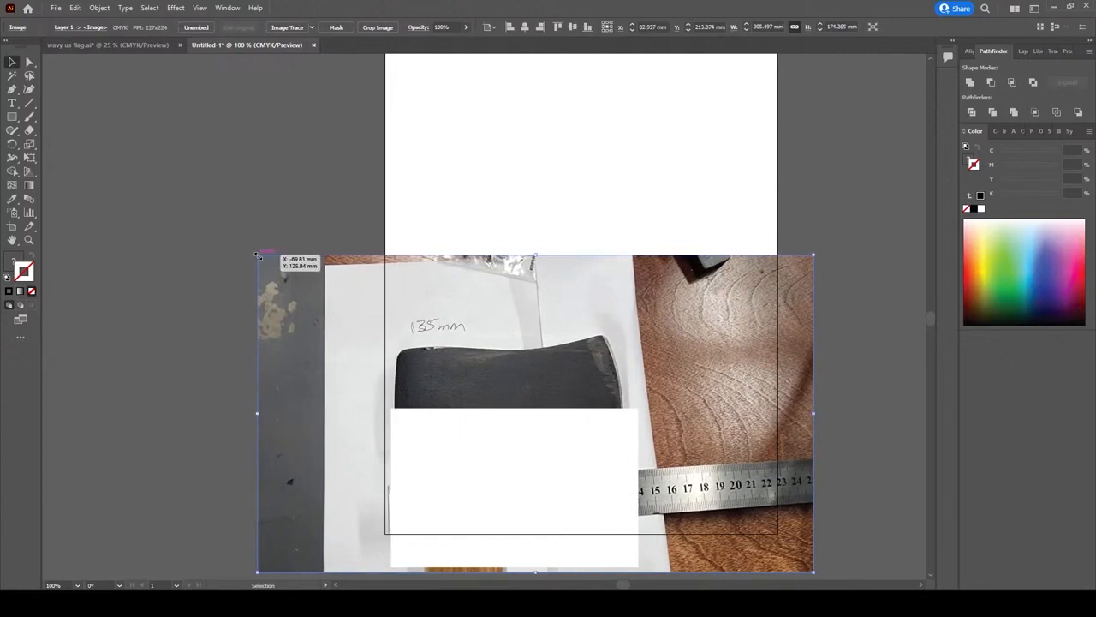
pyautogui.moveTo(257, 255); pyautogui.dragTo(239, 240)
pyautogui.moveTo(499, 324)
pyautogui.mouseDown()
pyautogui.moveTo(519, 343)
pyautogui.moveTo(512, 355)
pyautogui.moveTo(506, 335)
pyautogui.mouseUp()
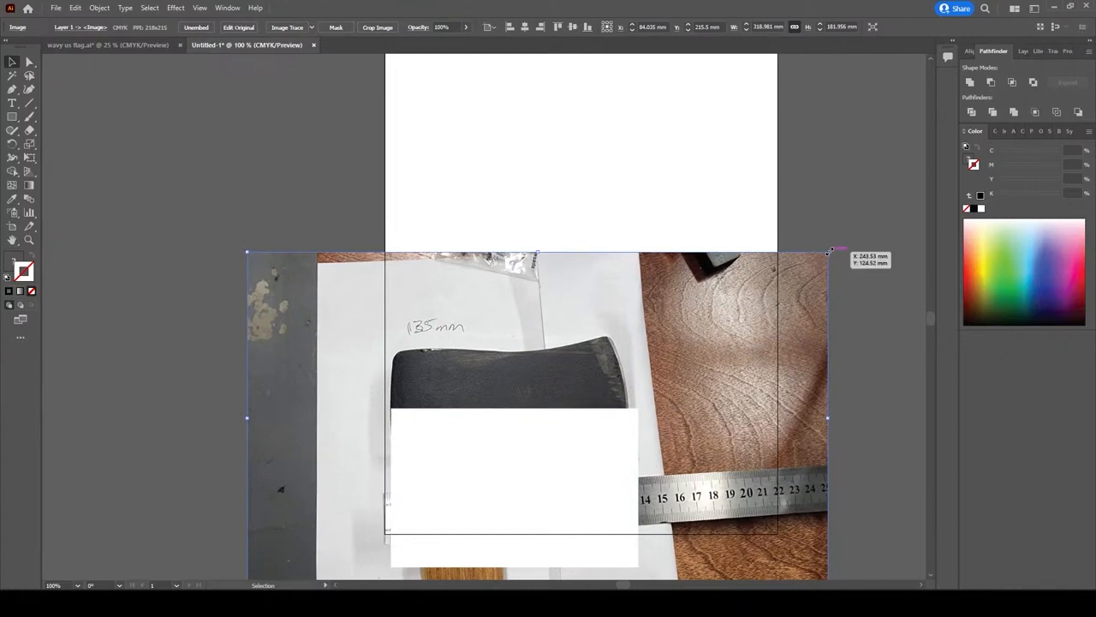
pyautogui.moveTo(829, 251); pyautogui.dragTo(839, 245)
pyautogui.moveTo(682, 357); pyautogui.dragTo(683, 350)
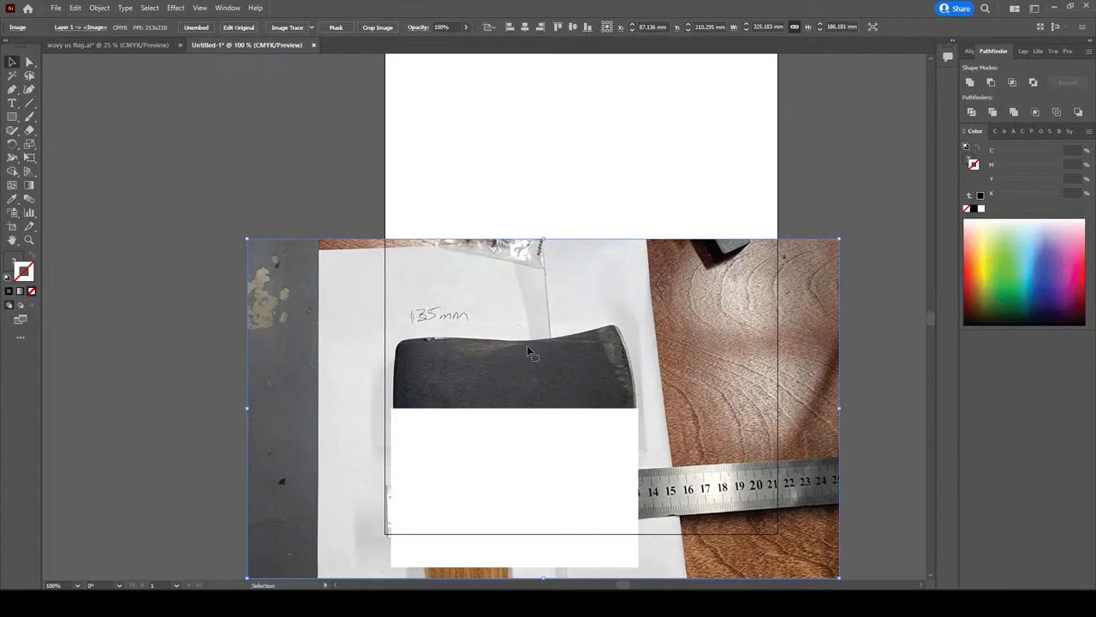
# Set the reference rectangle's height to 87 mm, keeping its proportions
pyautogui.click(548, 447)
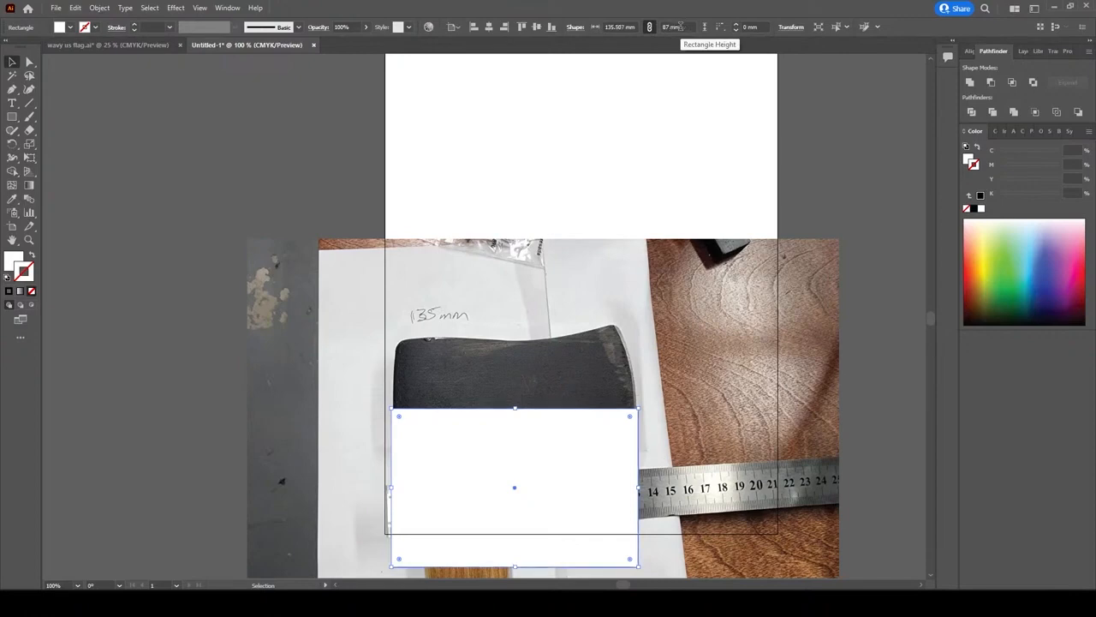
pyautogui.click(706, 276)
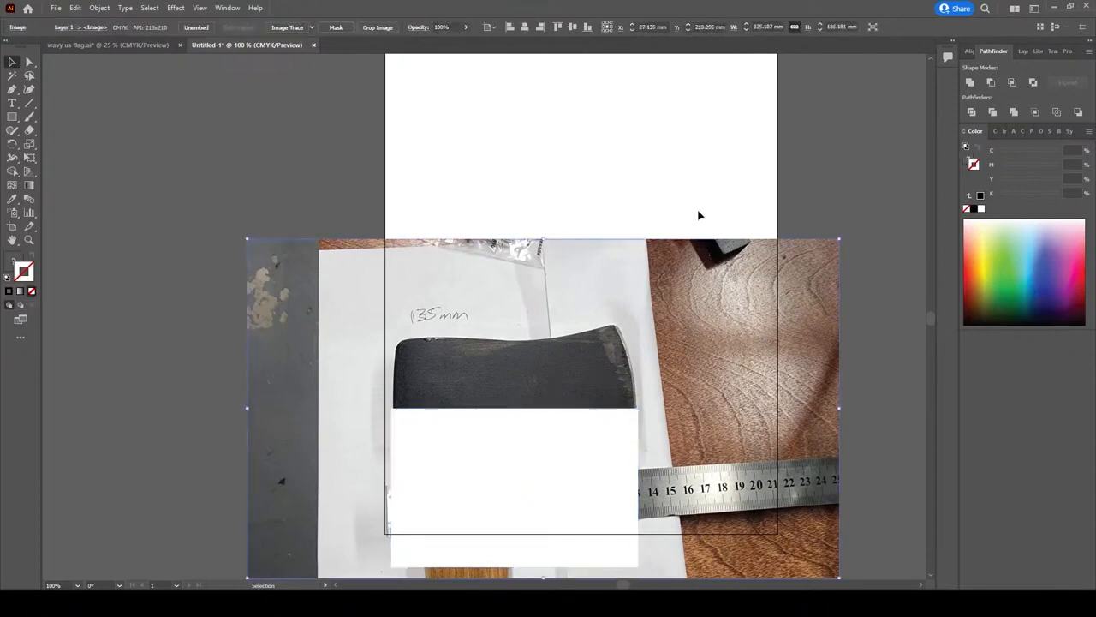
# Examine up close how the axe head's two ends line up with the sides of the reference rectangle
pyautogui.keyDown('alt'); pyautogui.scroll(1, 663, 69); pyautogui.keyUp('alt')
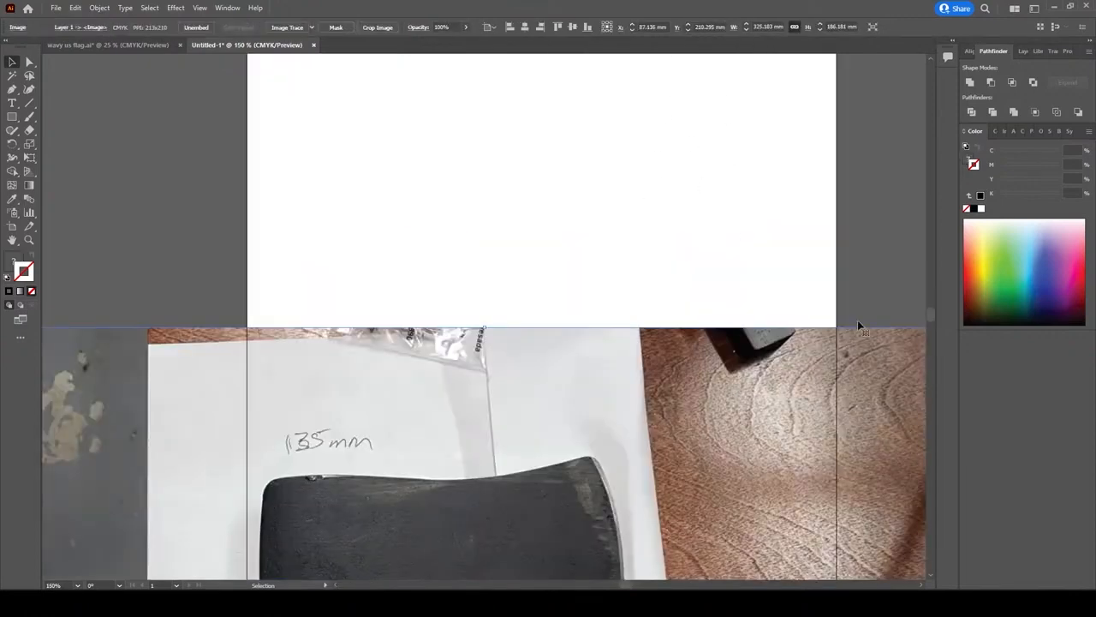
pyautogui.click(874, 237)
pyautogui.scroll(-4, 680, 366)
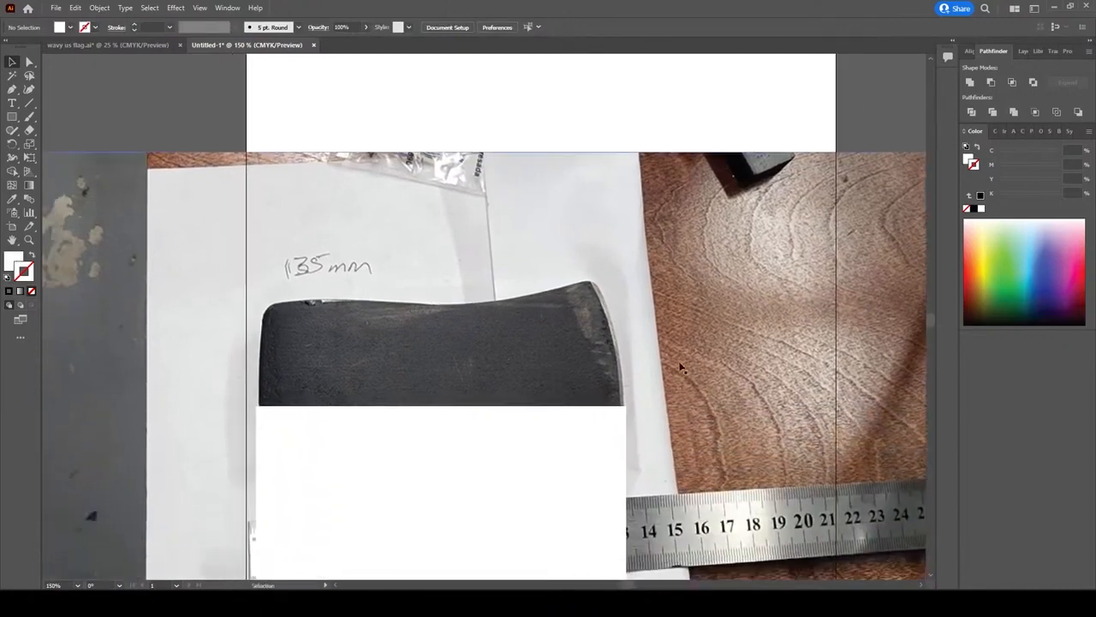
pyautogui.keyDown('alt'); pyautogui.scroll(-1, 675, 365); pyautogui.keyUp('alt')
pyautogui.keyDown('alt'); pyautogui.scroll(1, 675, 365); pyautogui.keyUp('alt')
pyautogui.keyDown('alt'); pyautogui.scroll(-1, 664, 361); pyautogui.keyUp('alt')
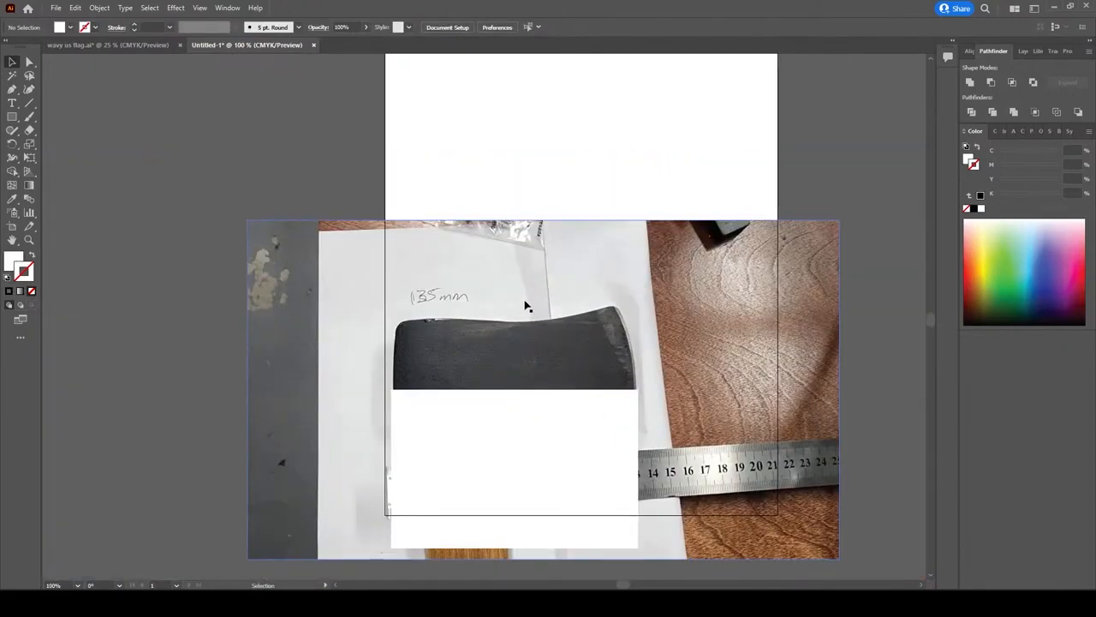
pyautogui.keyDown('alt'); pyautogui.scroll(-1, 525, 305); pyautogui.keyUp('alt')
pyautogui.keyDown('alt'); pyautogui.scroll(1, 526, 306); pyautogui.keyUp('alt')
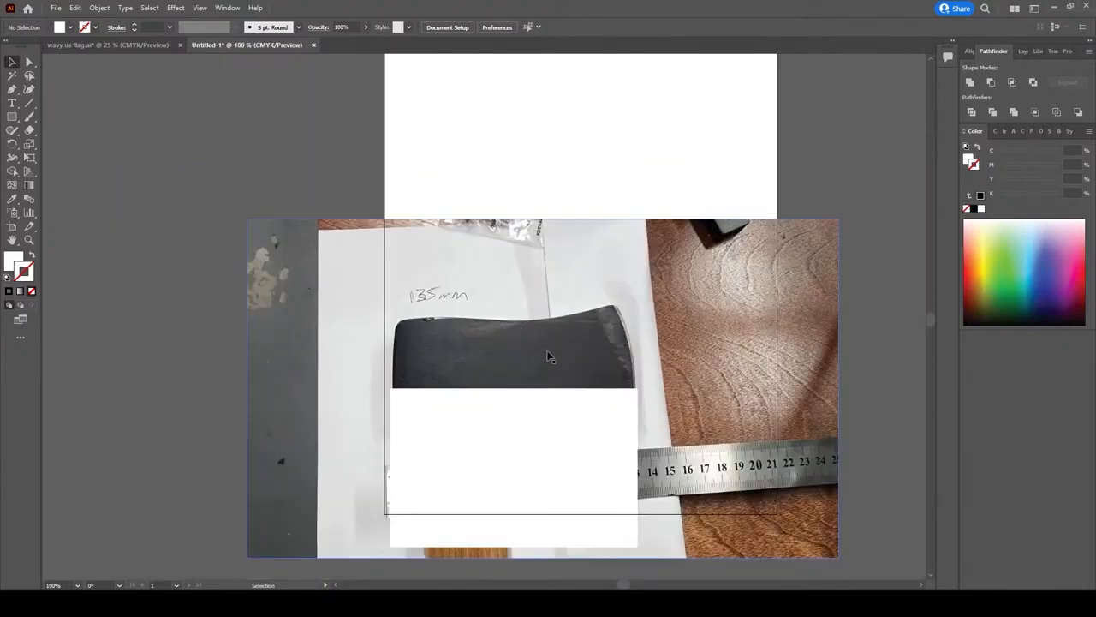
pyautogui.scroll(1, 549, 357)
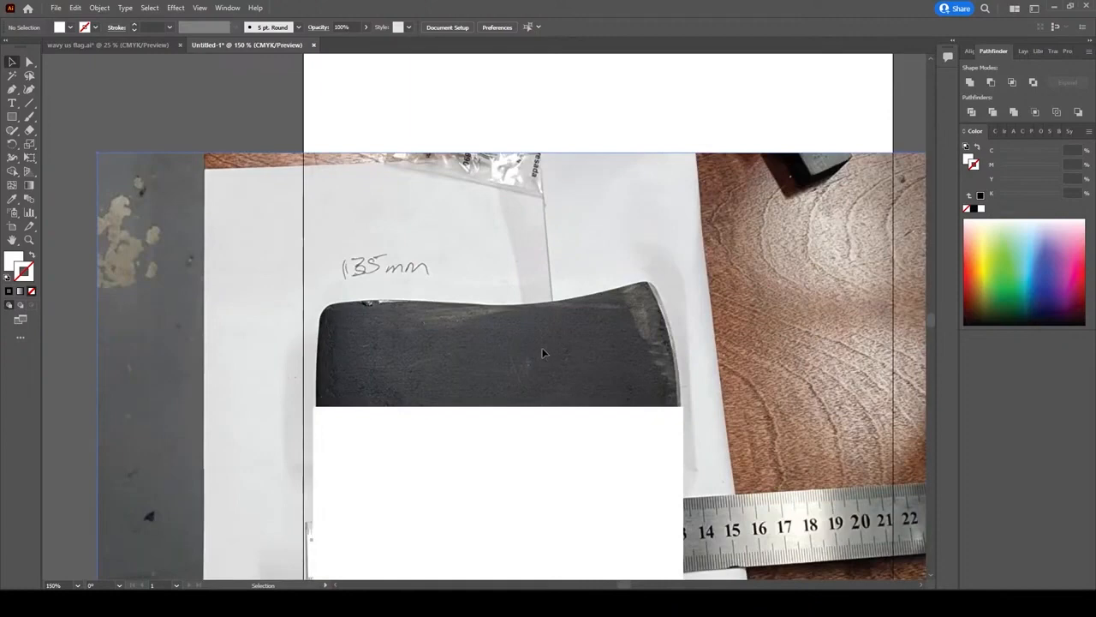
# Enlarge the axe photo proportionally to about 329 mm wide and nudge it so the axe head spans the reference rectangle's width
pyautogui.click(543, 355)
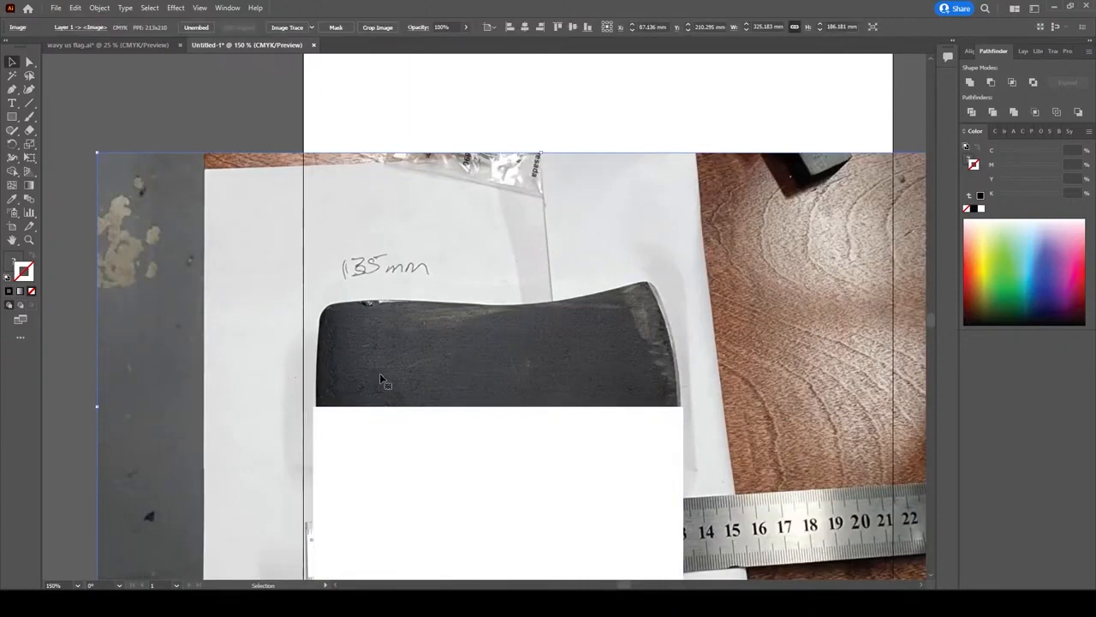
pyautogui.click(368, 446)
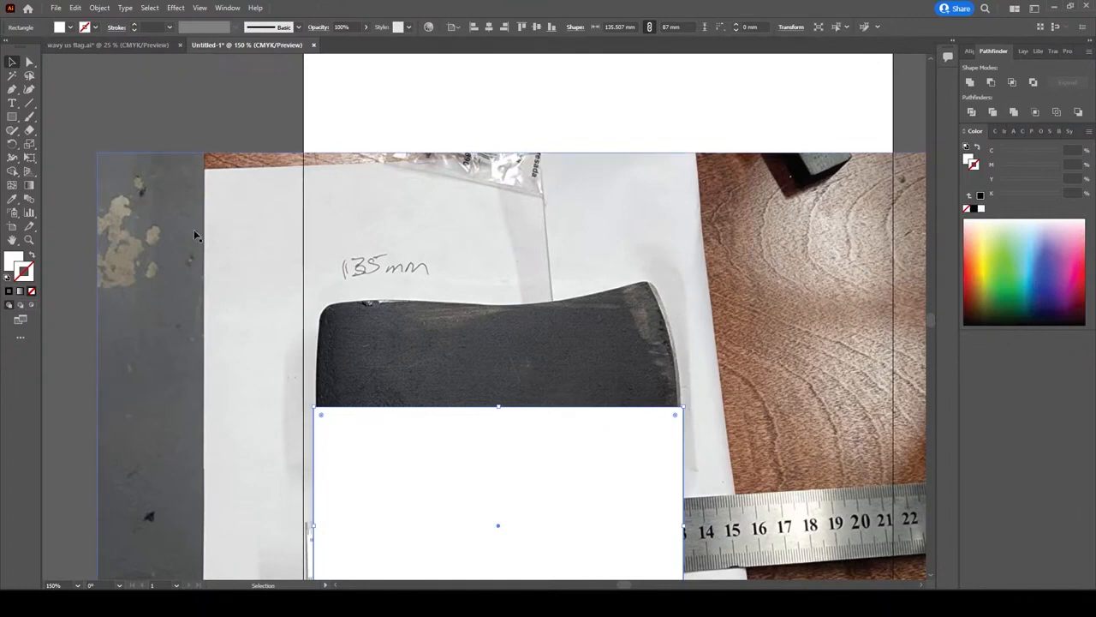
pyautogui.click(105, 167)
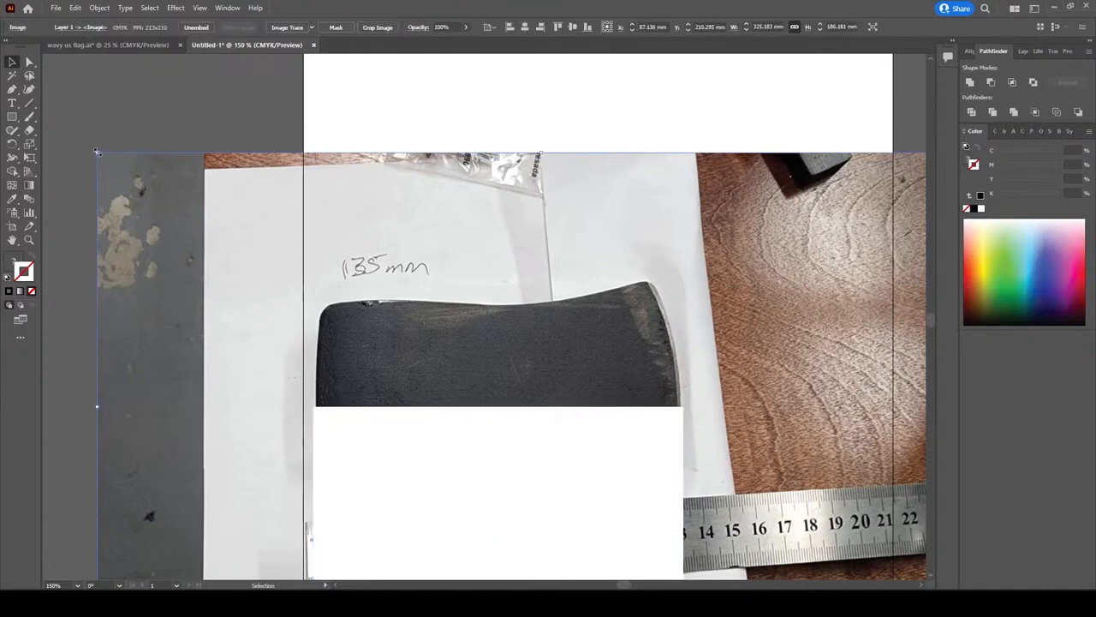
pyautogui.moveTo(97, 152); pyautogui.dragTo(91, 150)
pyautogui.moveTo(597, 313)
pyautogui.mouseDown()
pyautogui.moveTo(587, 309)
pyautogui.moveTo(599, 314)
pyautogui.moveTo(595, 326)
pyautogui.mouseUp()
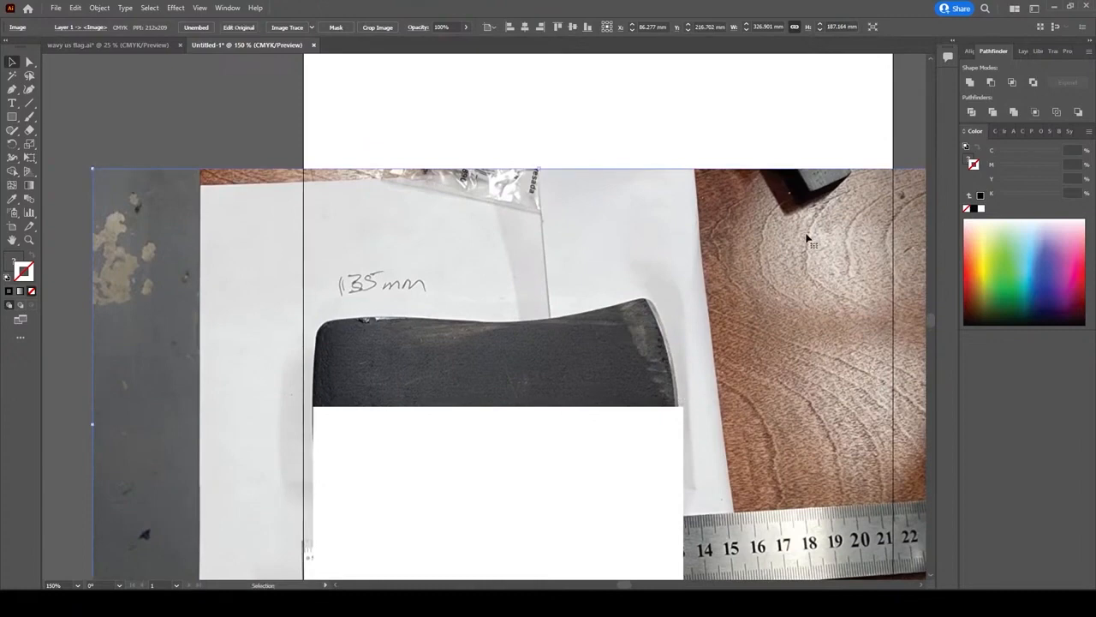
pyautogui.scroll(-1, 810, 239)
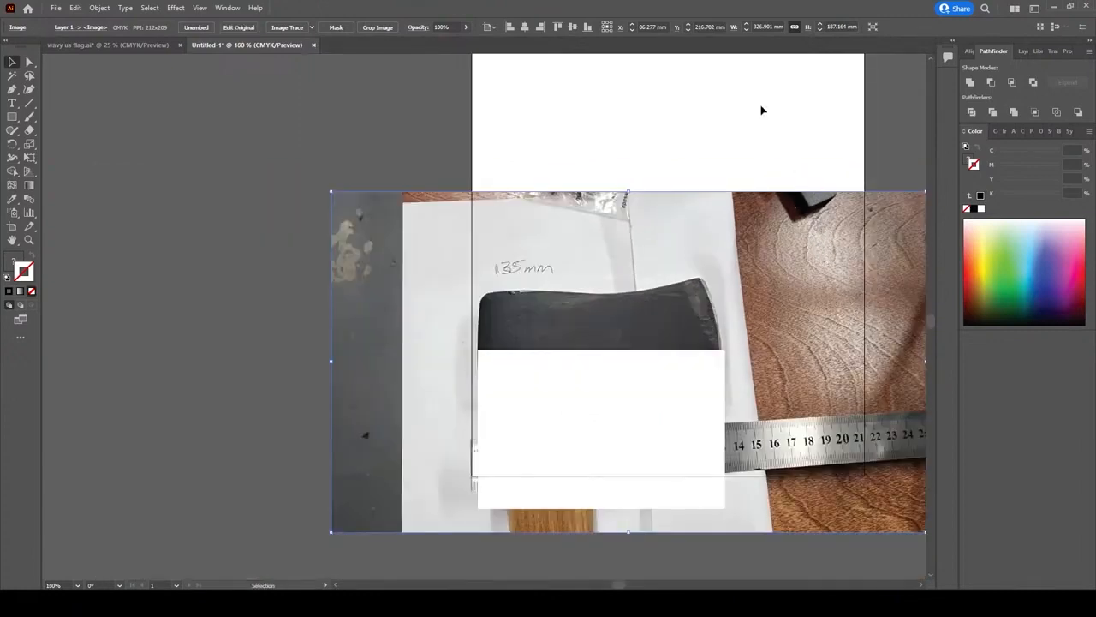
pyautogui.moveTo(719, 112); pyautogui.dragTo(589, 117)
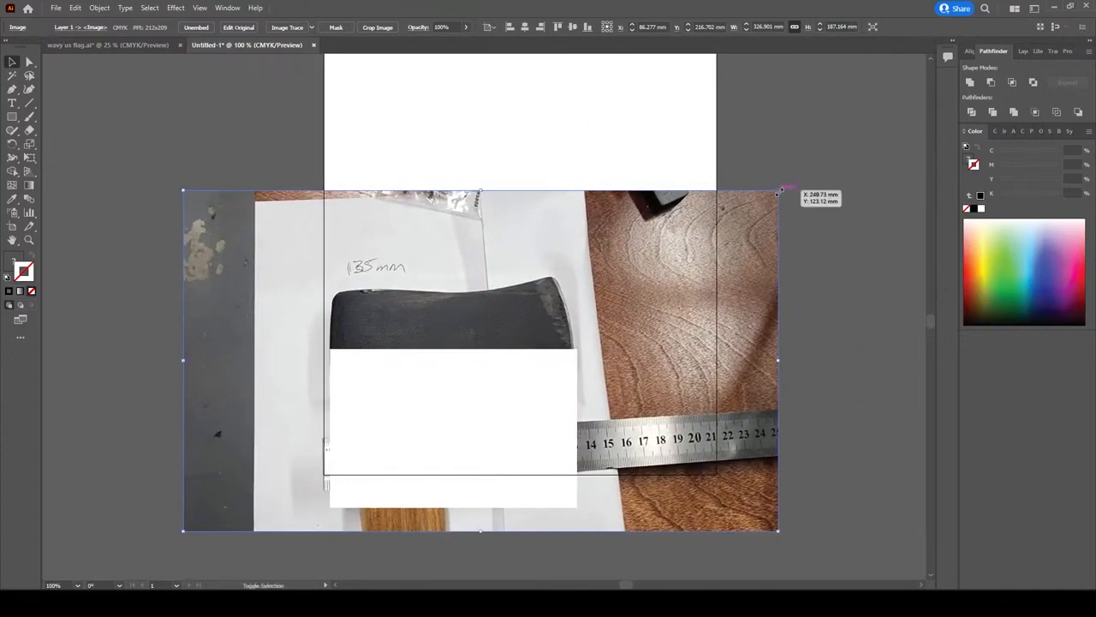
pyautogui.moveTo(780, 191); pyautogui.dragTo(783, 186)
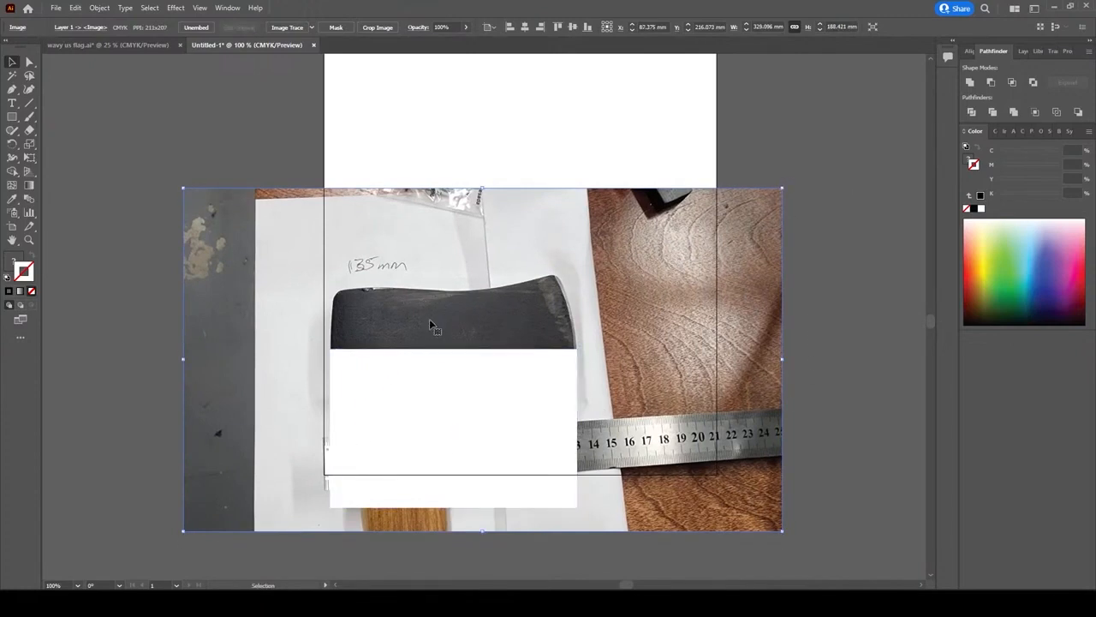
# Move the reference rectangle off the photo to the area above its upper-right corner and clear the selection
pyautogui.click(452, 423)
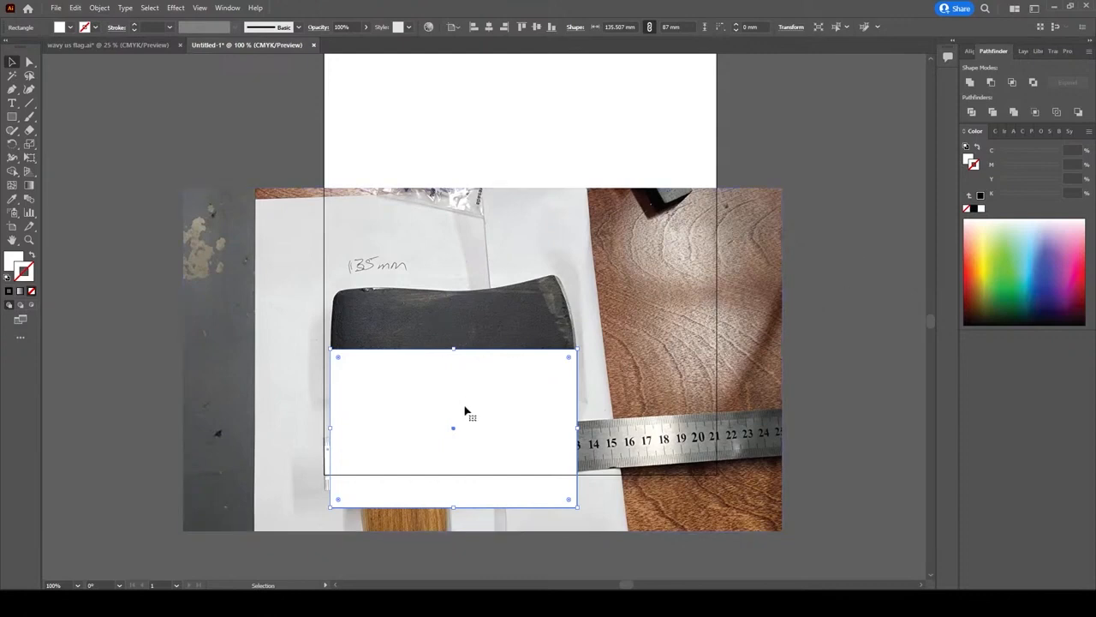
pyautogui.moveTo(517, 502); pyautogui.dragTo(863, 169)
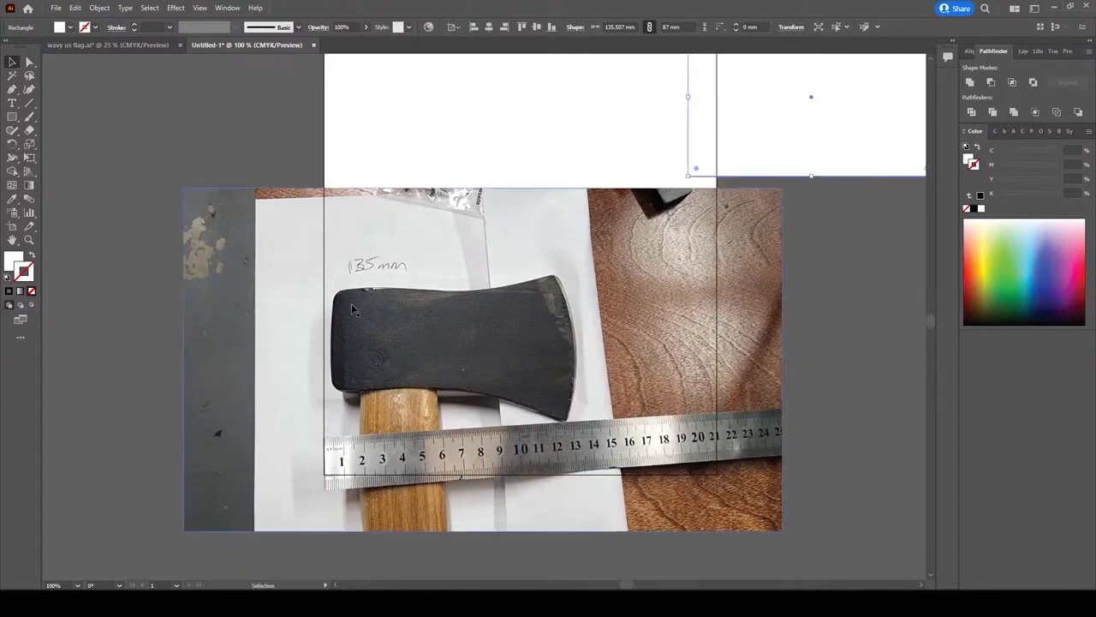
pyautogui.click(821, 334)
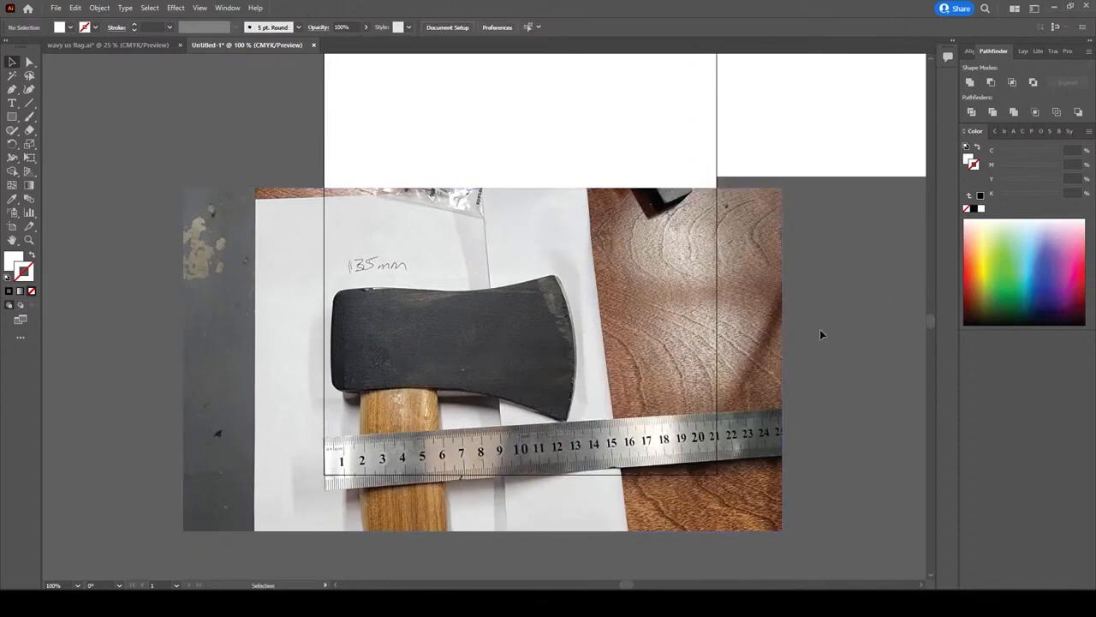
# Turn Layer 1 into a template layer with its images dimmed to 75%
pyautogui.click(1024, 51)
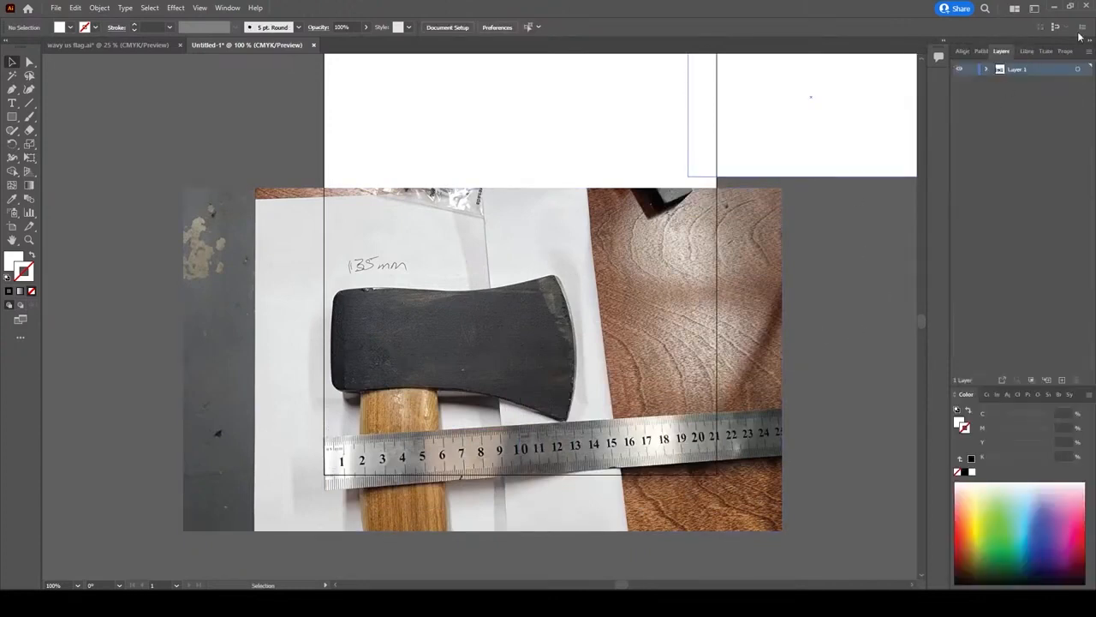
pyautogui.doubleClick(1037, 72)
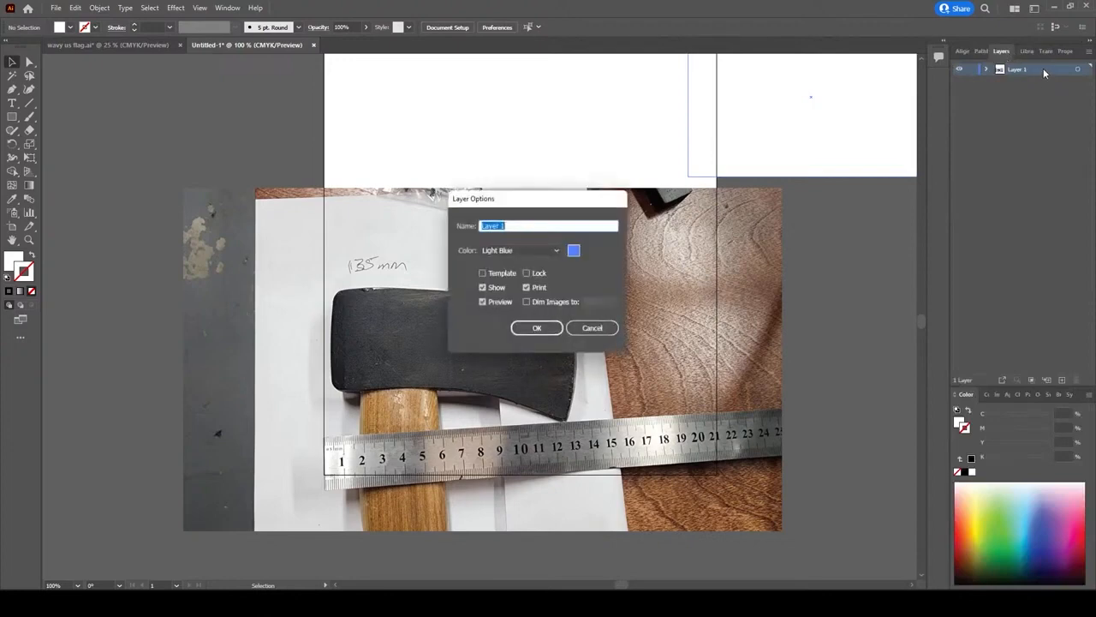
pyautogui.click(483, 274)
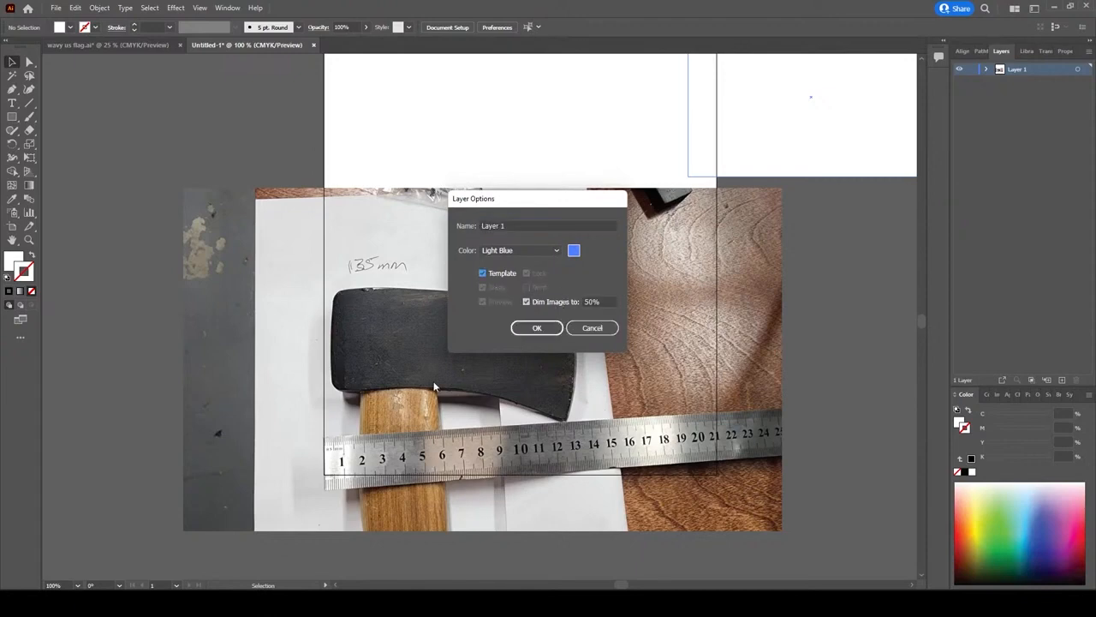
pyautogui.moveTo(608, 300); pyautogui.dragTo(582, 304)
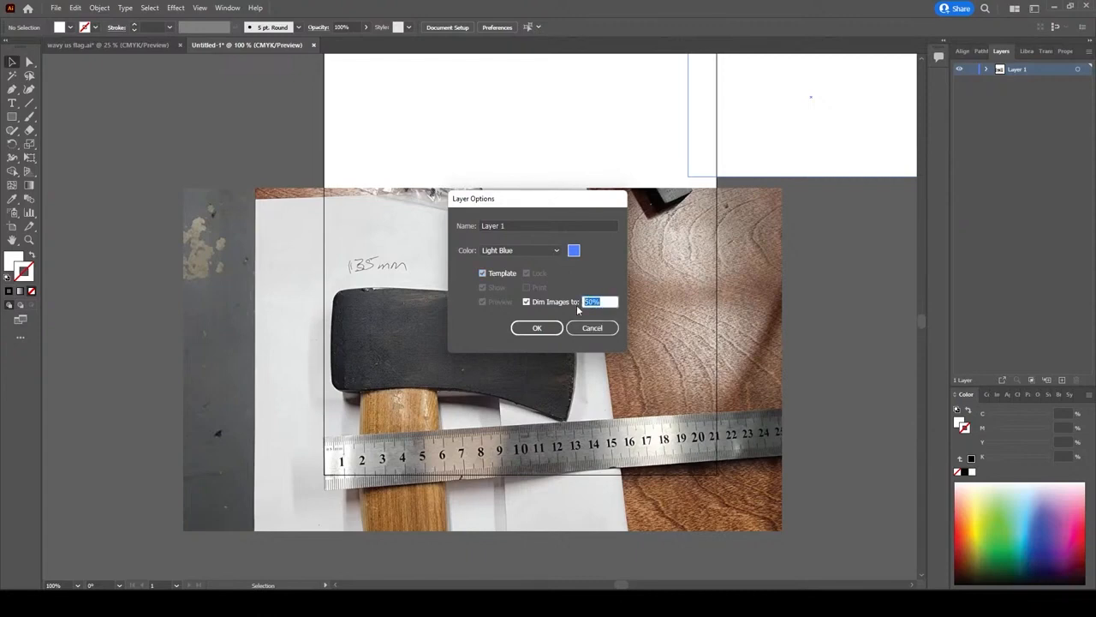
pyautogui.write('75')
pyautogui.click(537, 328)
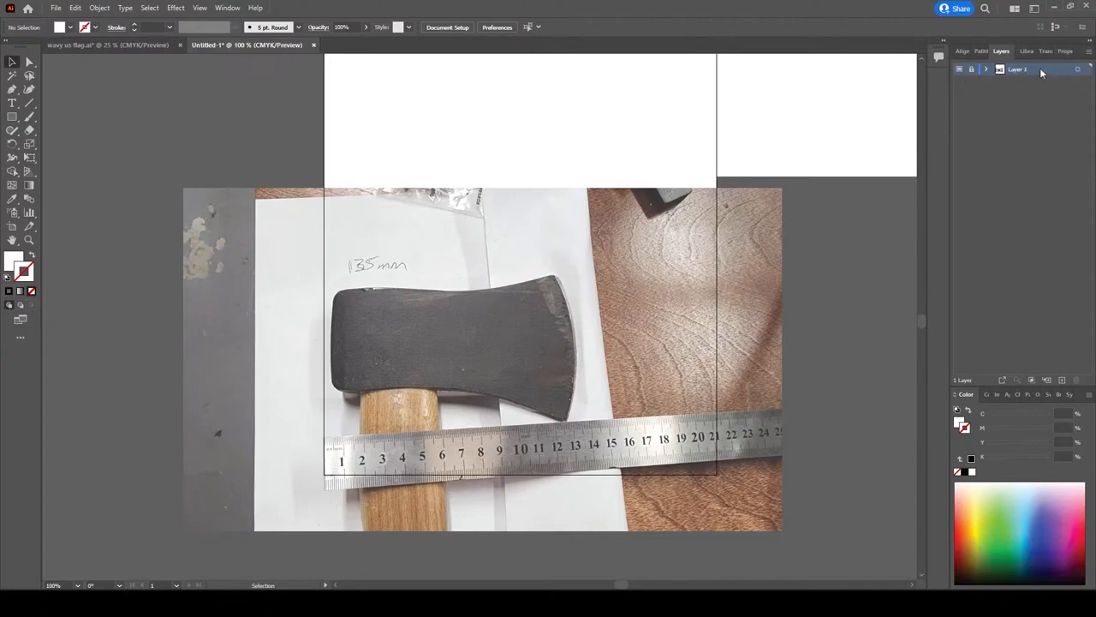
# Create a new layer above the template layer with the default options
pyautogui.click(1089, 51)
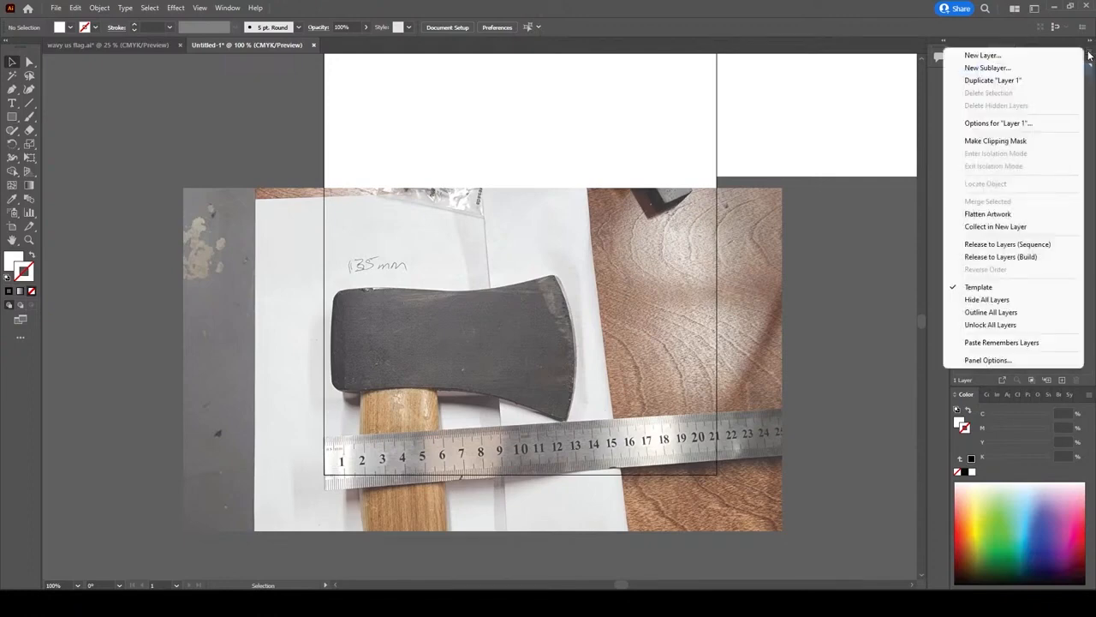
pyautogui.click(1011, 57)
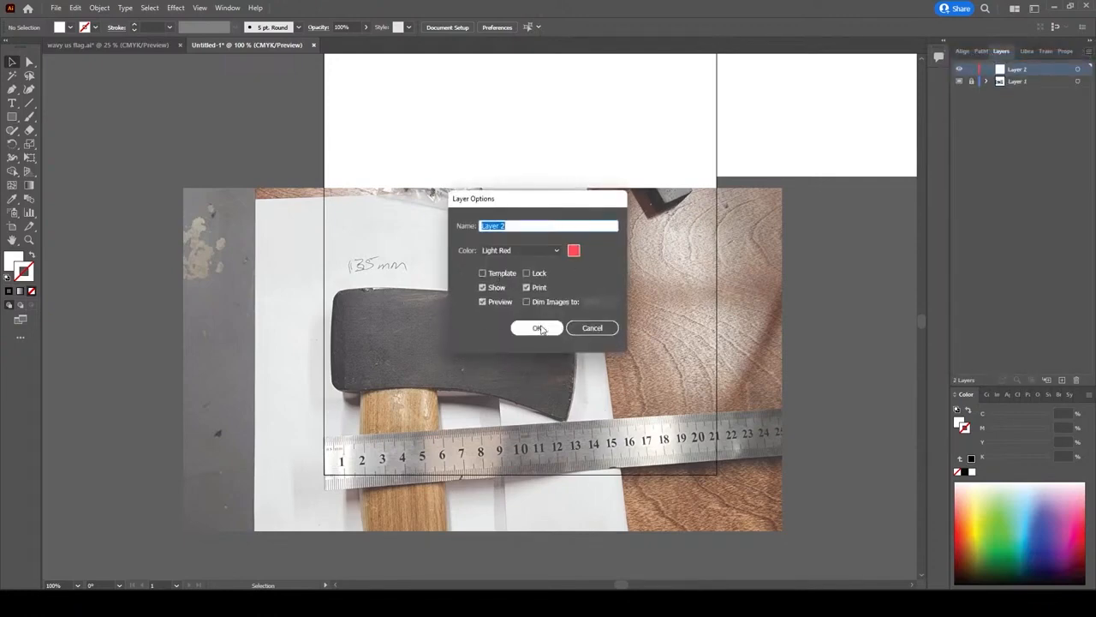
pyautogui.click(537, 328)
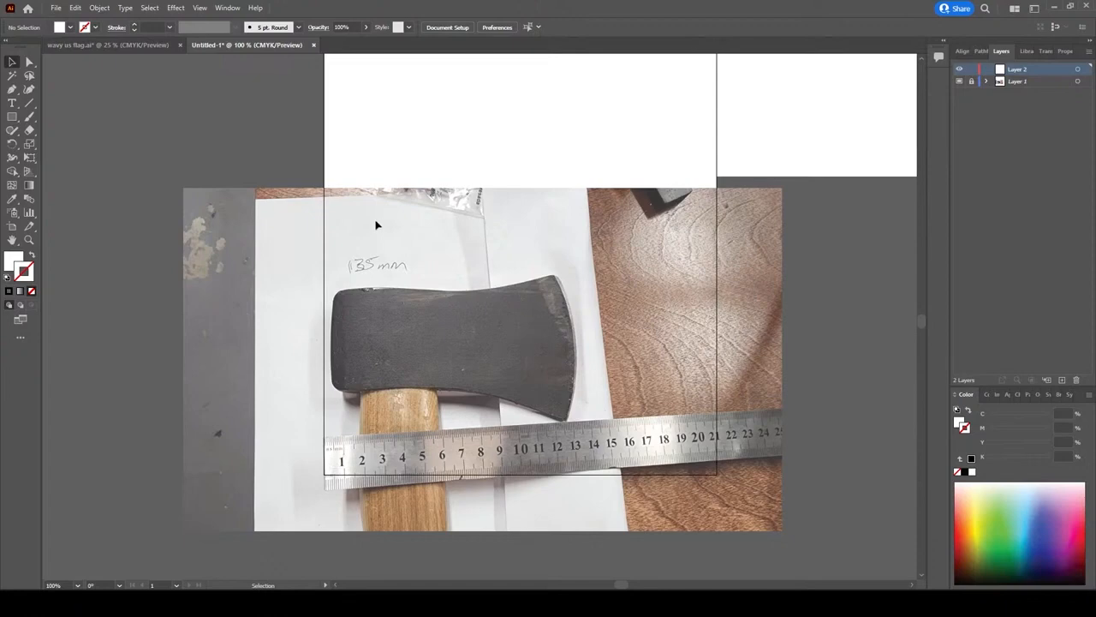
# Trace about 49 mm of the axe head's upper edge with the Curvature tool
pyautogui.click(28, 90)
pyautogui.scroll(3, 342, 296)
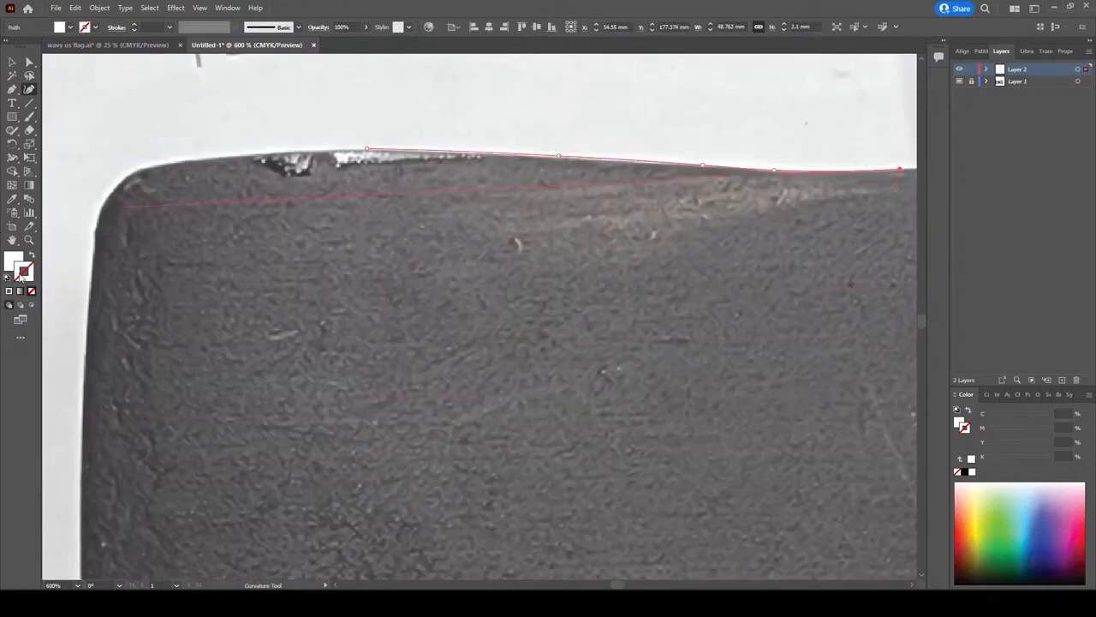
# Give the traced path no fill and a black stroke 1 mm thick
pyautogui.click(32, 257)
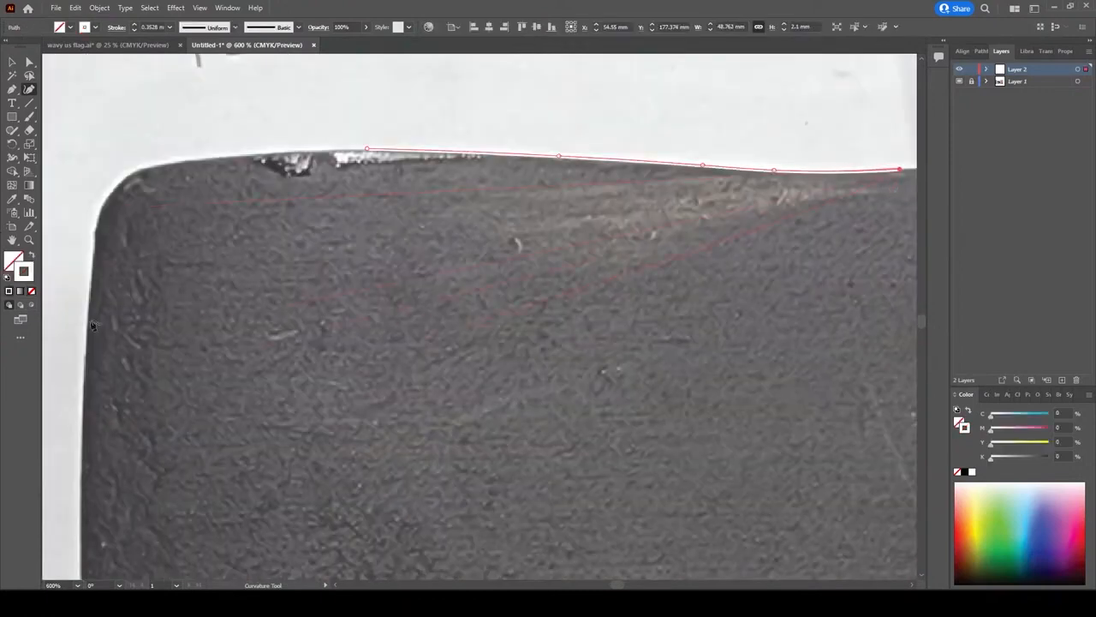
pyautogui.click(964, 472)
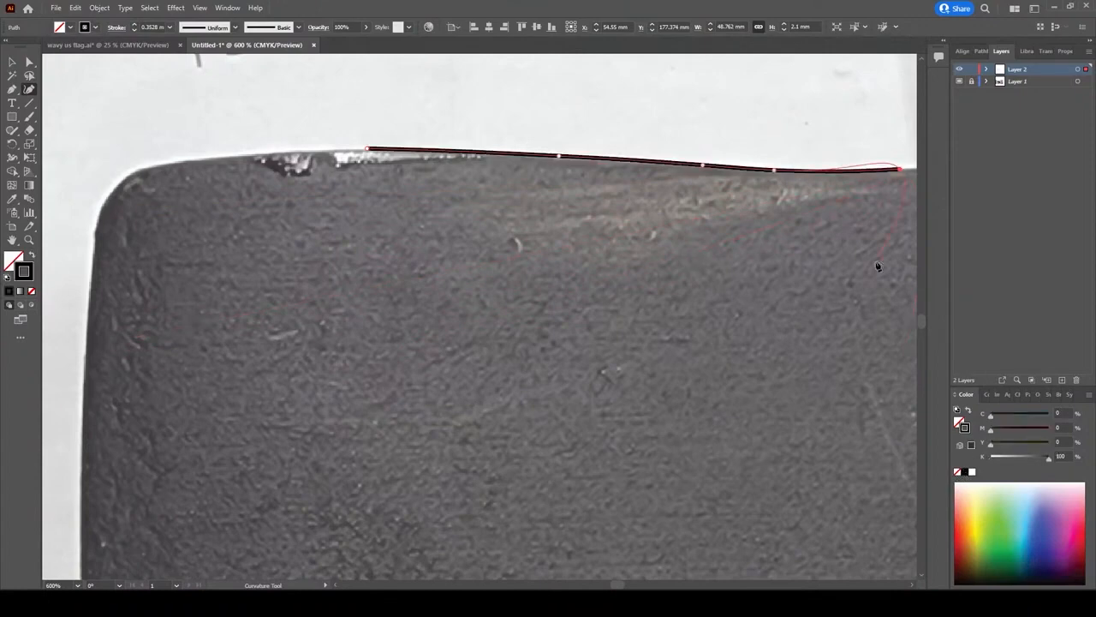
pyautogui.click(134, 27)
# Extend the path with the Curvature tool along the upper edge to near the blade's upper corner, making it about 93 mm wide
pyautogui.moveTo(724, 259); pyautogui.dragTo(203, 282)
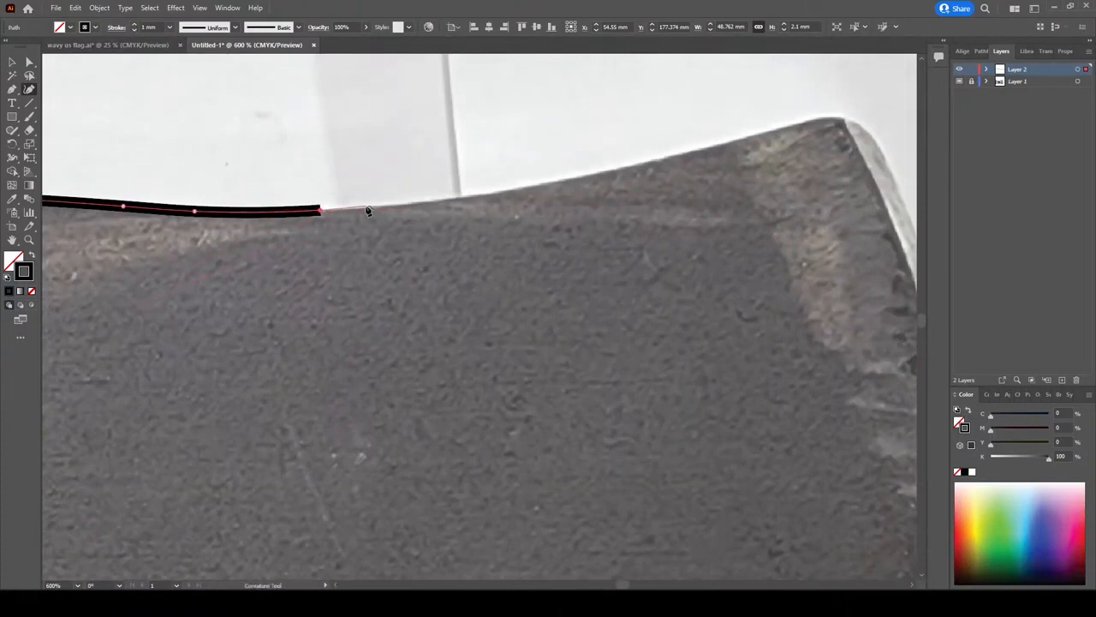
pyautogui.click(365, 208)
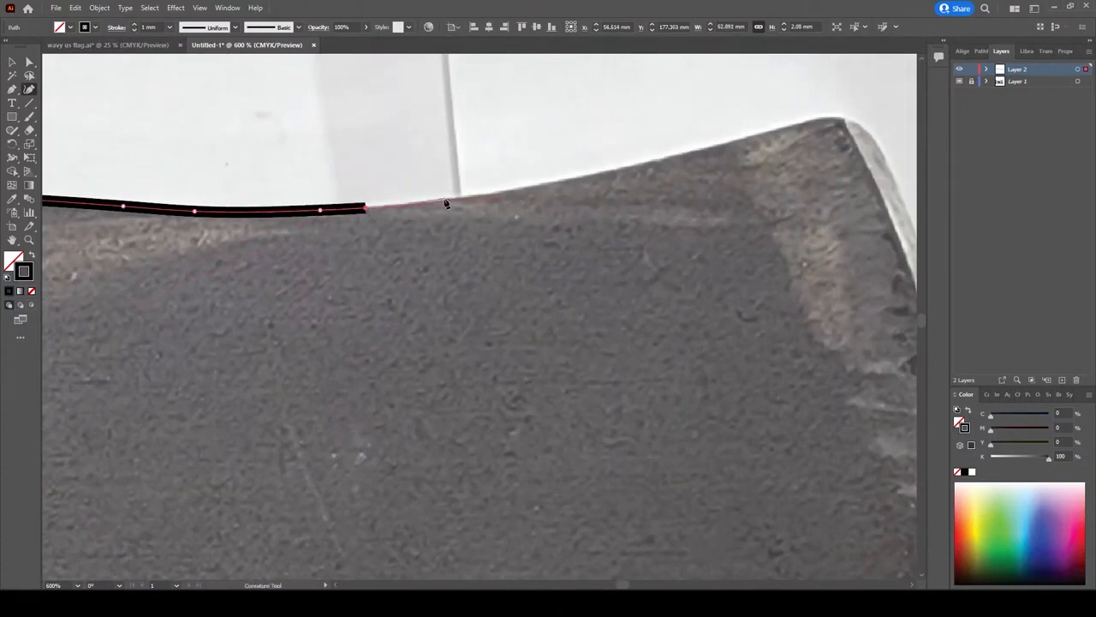
pyautogui.click(445, 200)
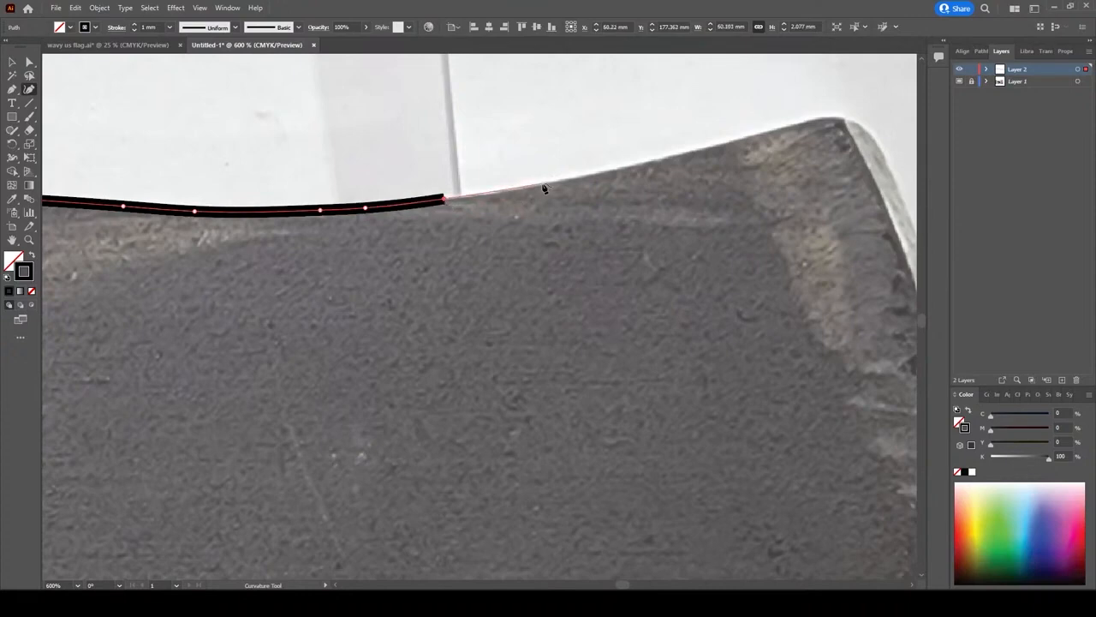
pyautogui.click(574, 180)
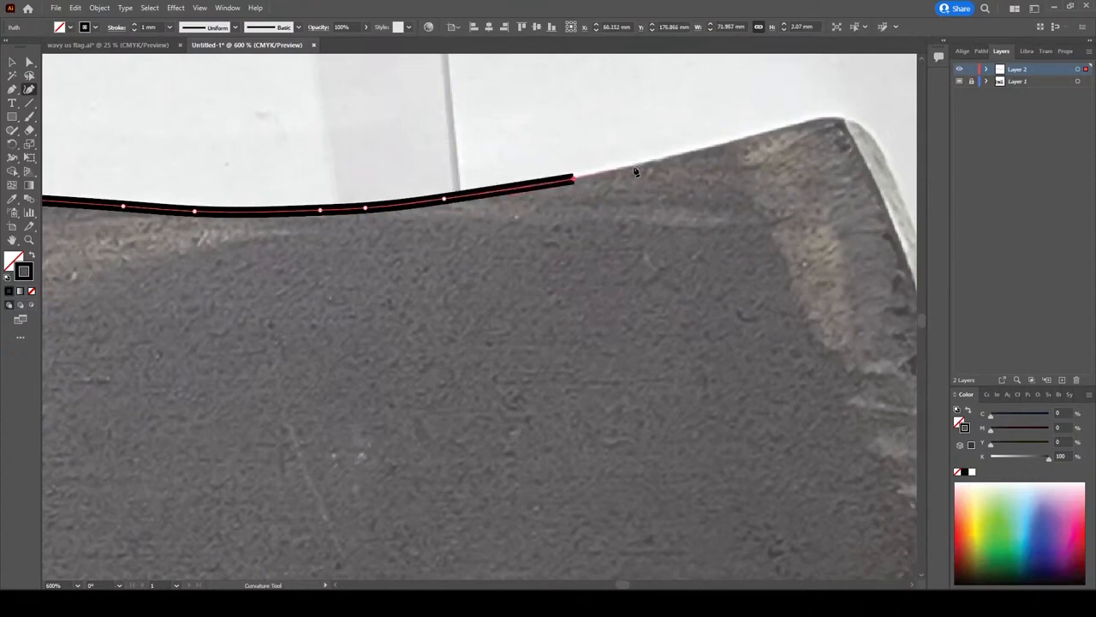
pyautogui.click(740, 142)
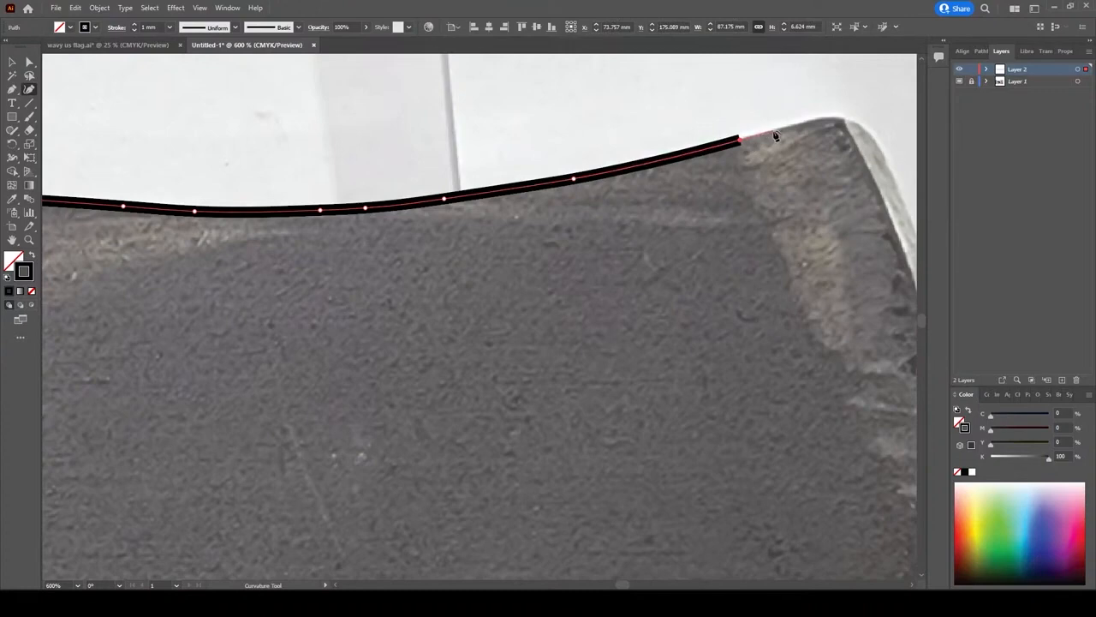
pyautogui.click(773, 132)
pyautogui.scroll(-6, 831, 295)
pyautogui.scroll(2, 832, 320)
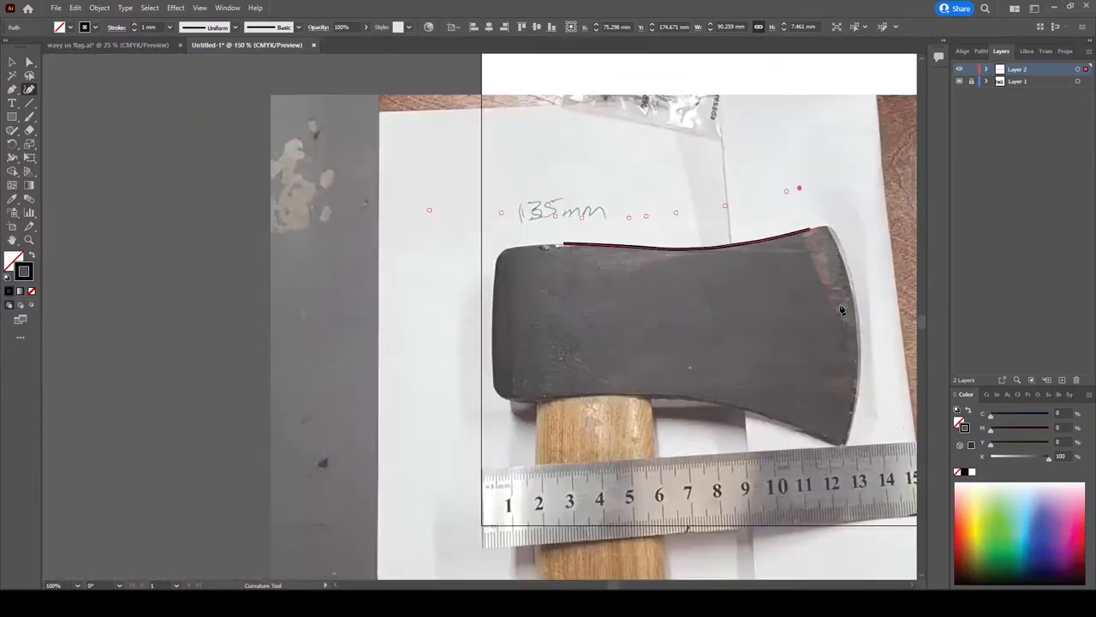
pyautogui.moveTo(839, 310); pyautogui.dragTo(650, 301)
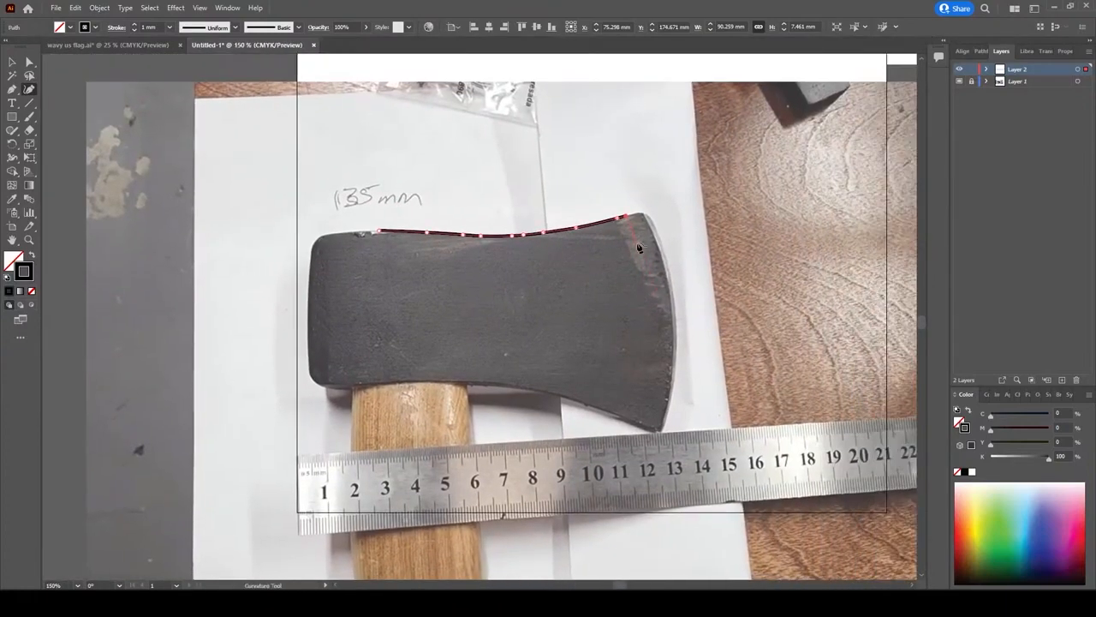
pyautogui.scroll(1, 630, 221)
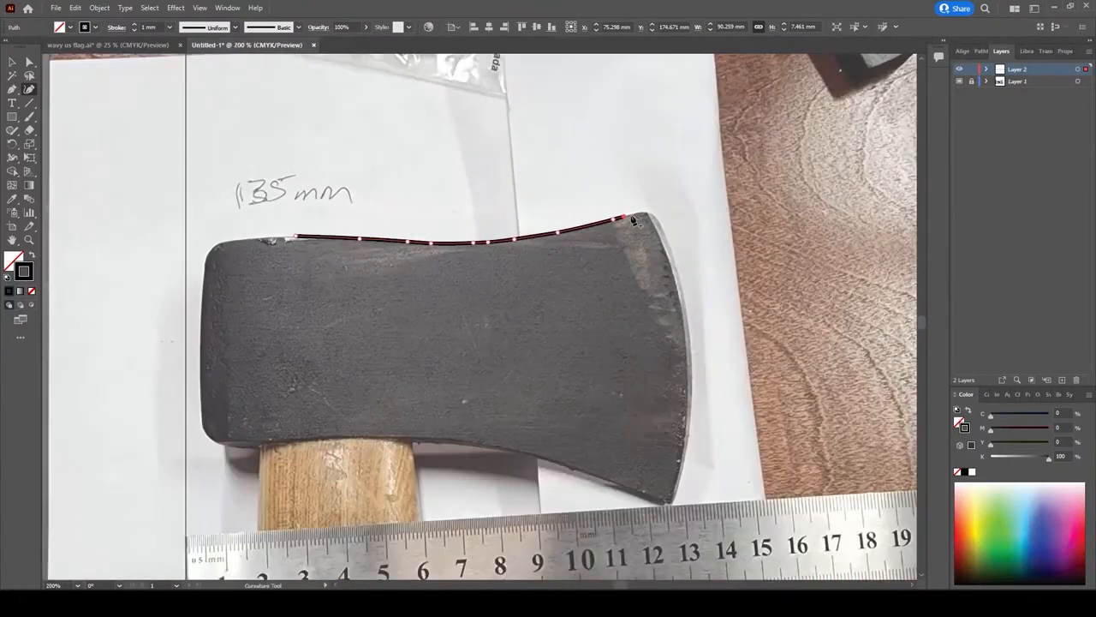
pyautogui.scroll(1, 635, 221)
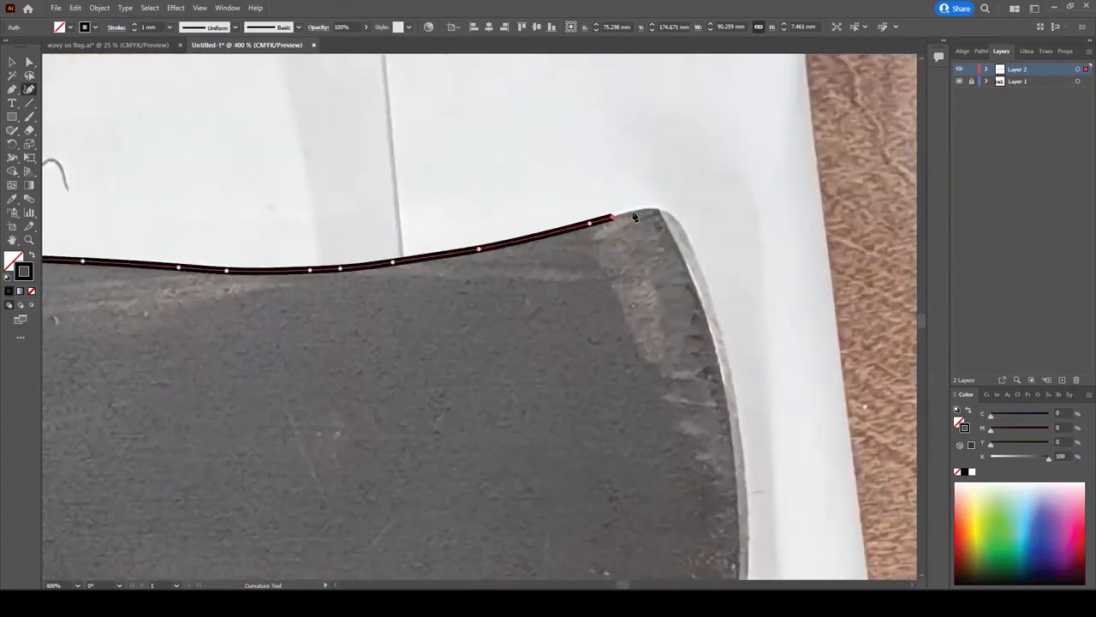
pyautogui.click(632, 211)
# Trace a curve just inside the cutting edge down to the blade's lower corner, bringing the path to about 77 mm high
pyautogui.scroll(-2, 662, 292)
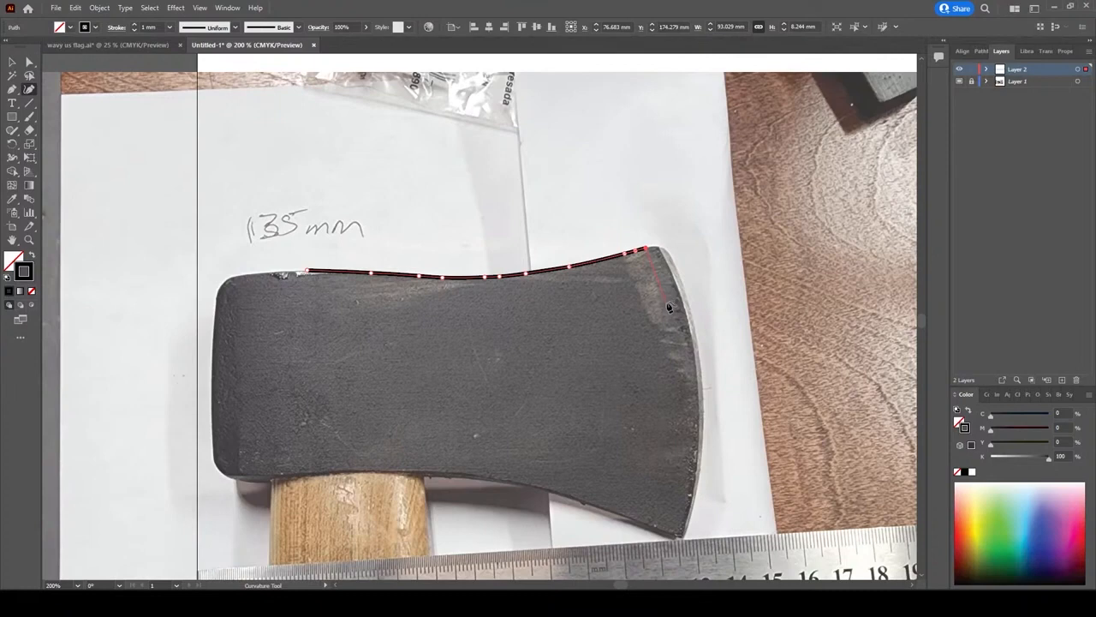
pyautogui.click(665, 302)
pyautogui.click(683, 387)
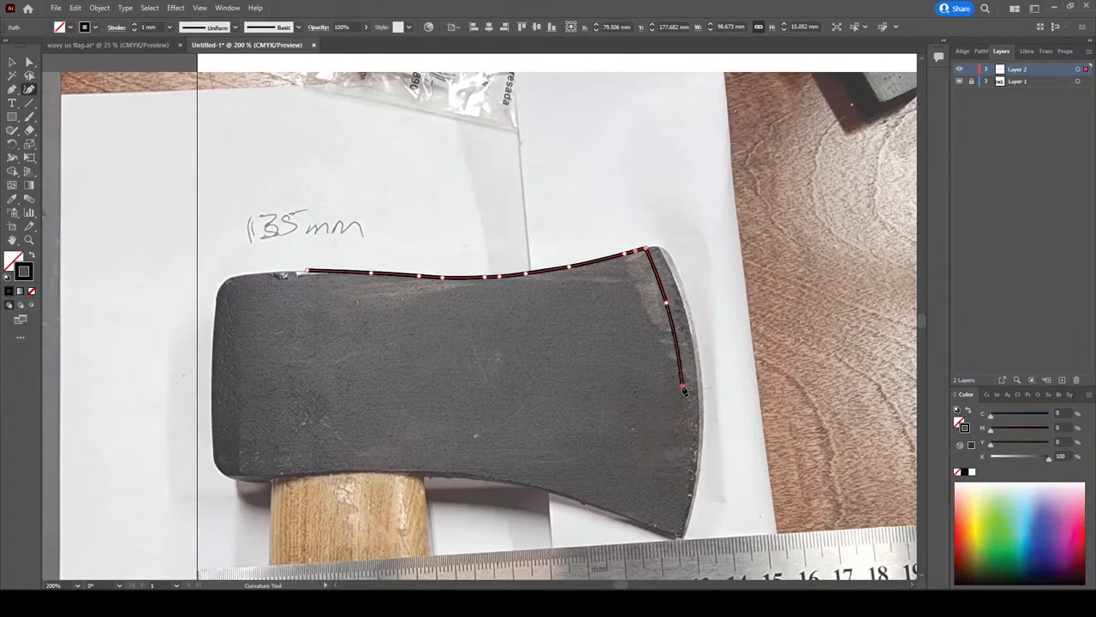
pyautogui.click(678, 489)
pyautogui.click(666, 531)
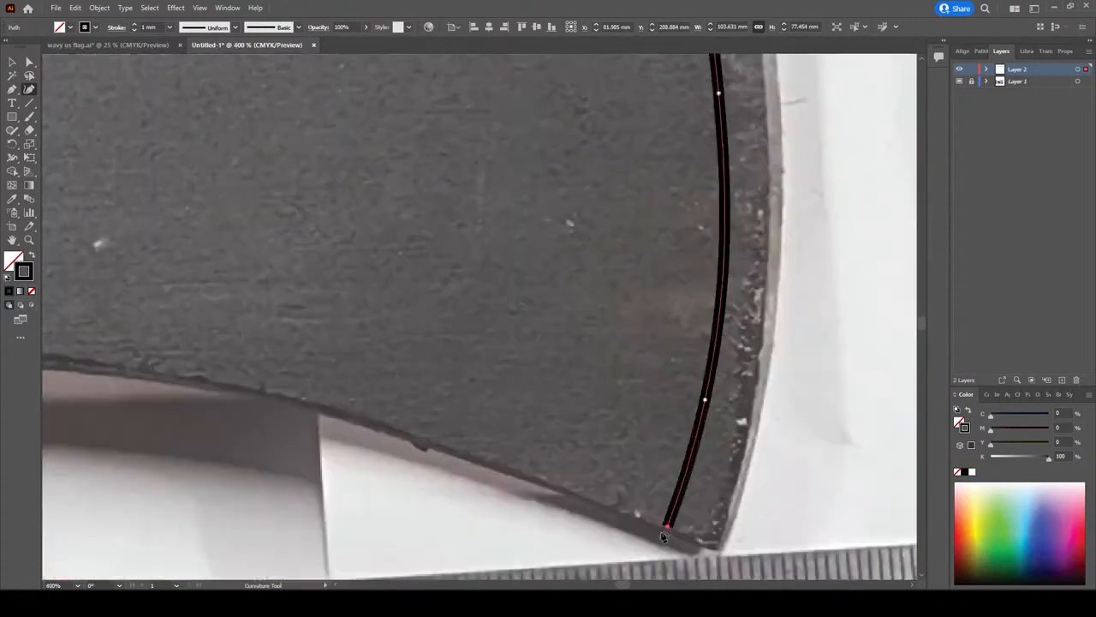
# Trace the axe head's curved lower edge from the blade's lower corner back to the top of the wooden handle
pyautogui.scroll(4, 659, 532)
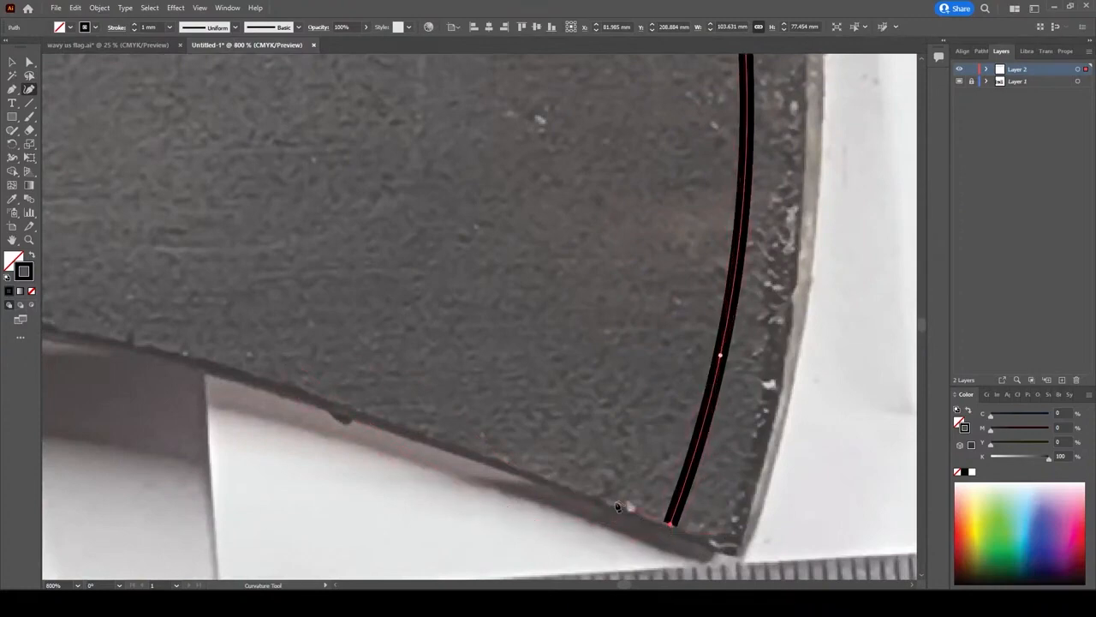
pyautogui.click(453, 445)
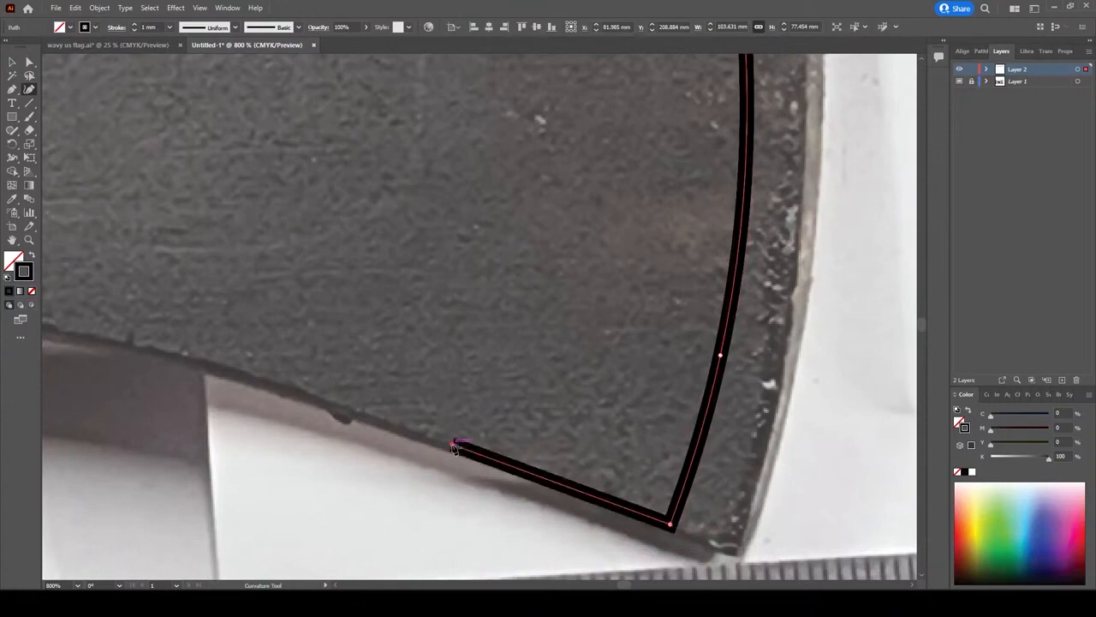
pyautogui.click(183, 354)
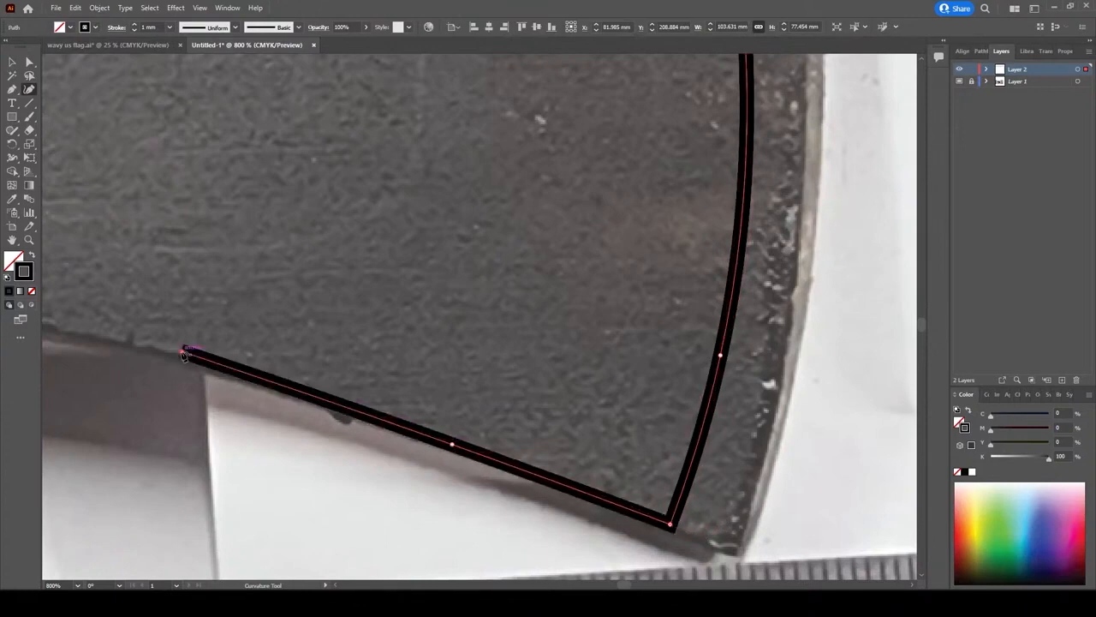
pyautogui.hscroll(-10, 183, 353)
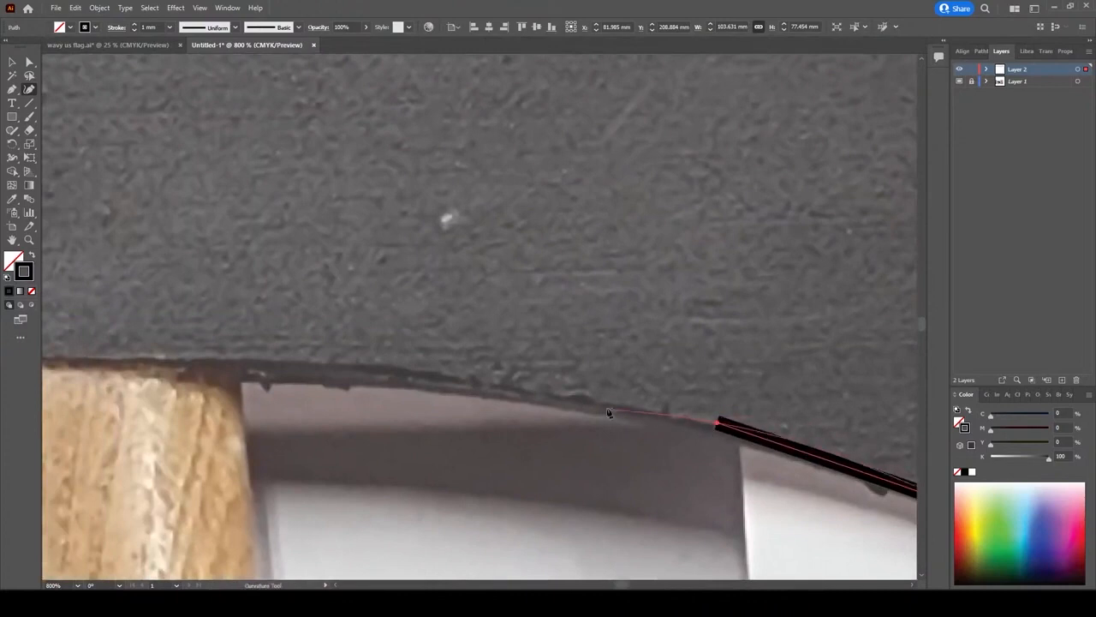
pyautogui.click(375, 362)
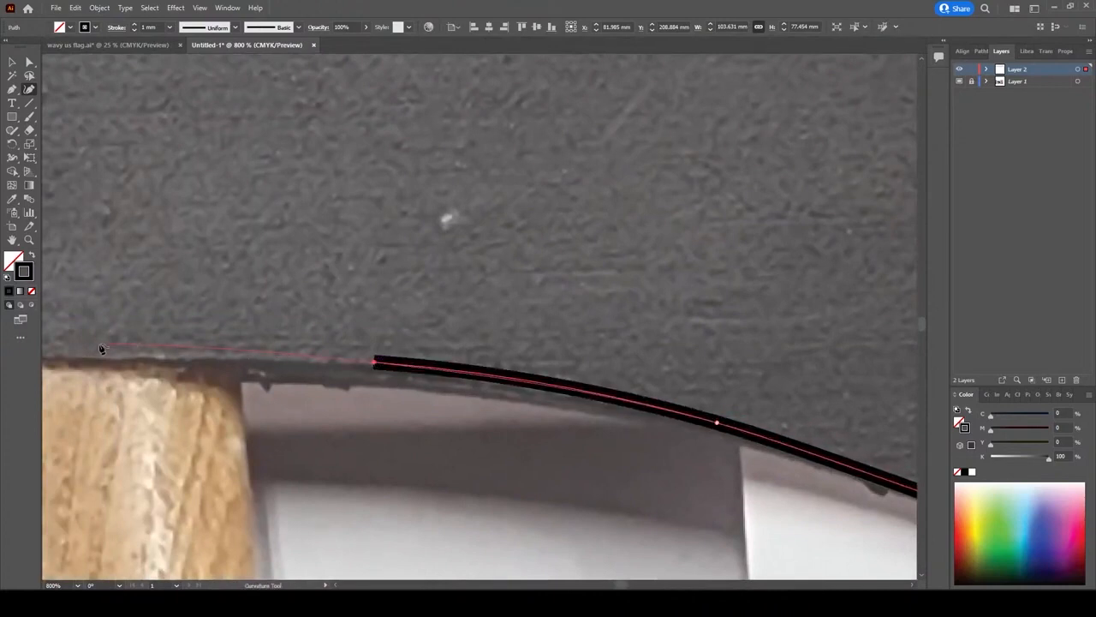
pyautogui.click(73, 355)
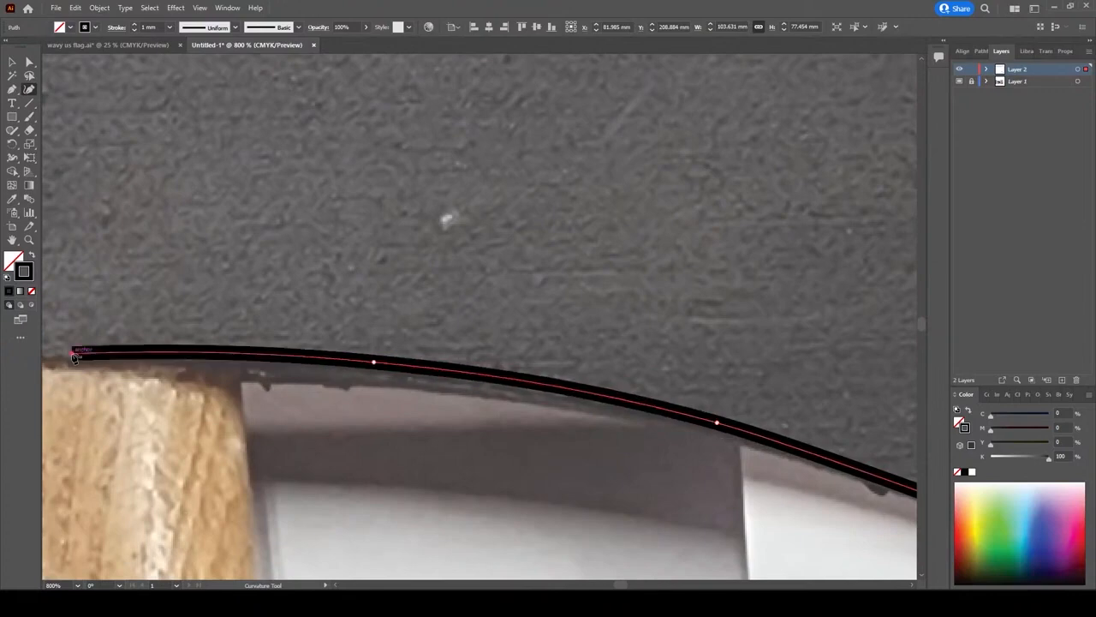
# Continue the path above the handle to the start of the rounded lower back corner, making it about 125 mm wide overall
pyautogui.moveTo(73, 355); pyautogui.dragTo(599, 370)
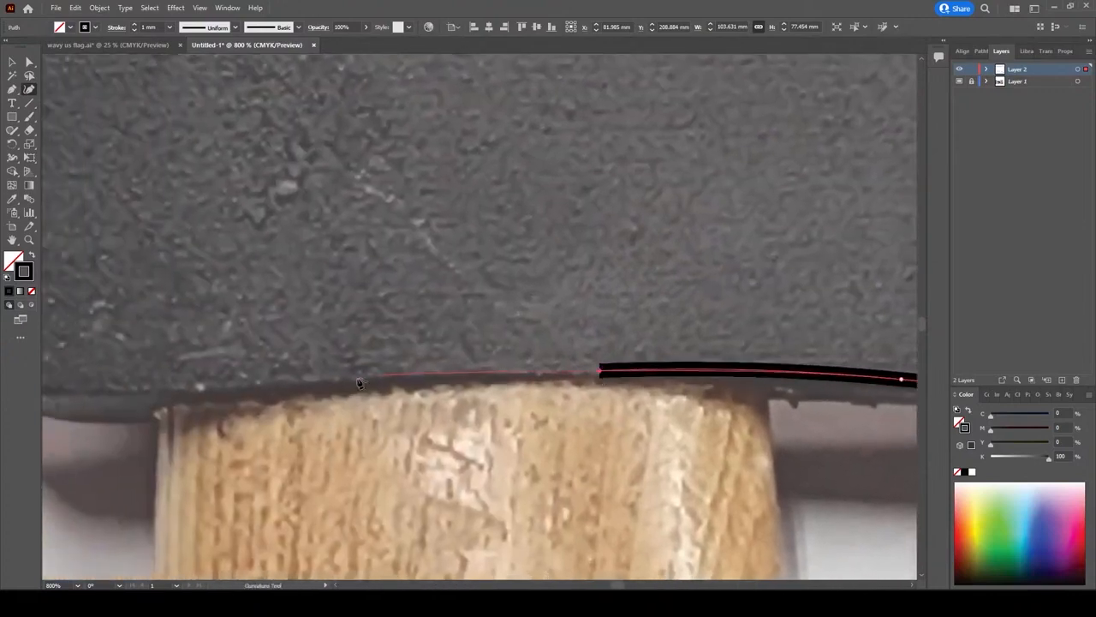
pyautogui.click(258, 381)
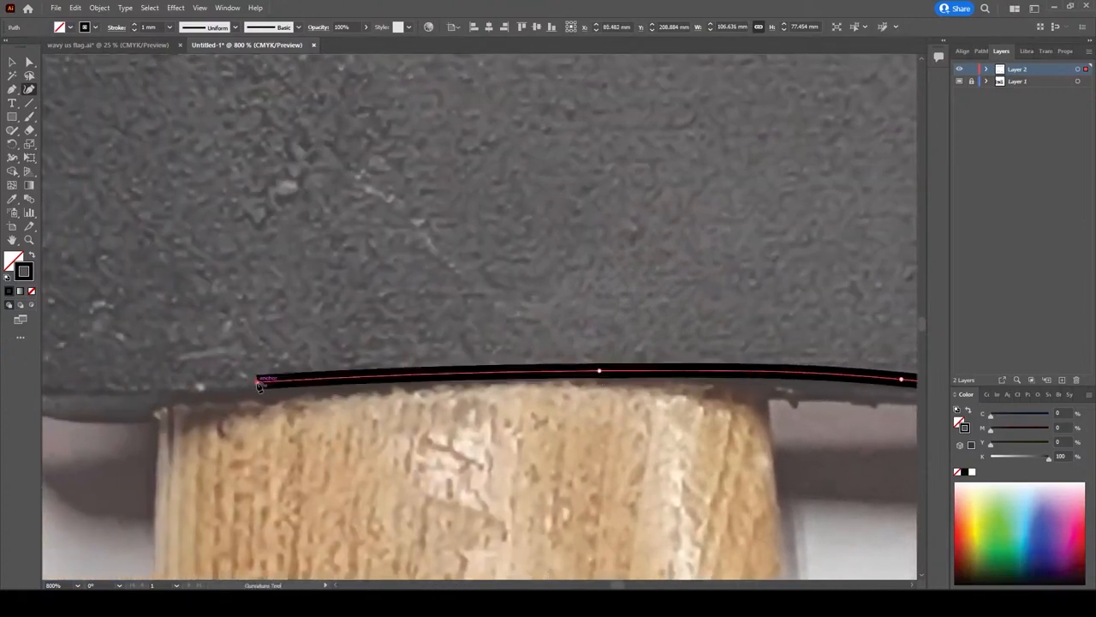
pyautogui.click(200, 388)
pyautogui.hscroll(-5, 201, 390)
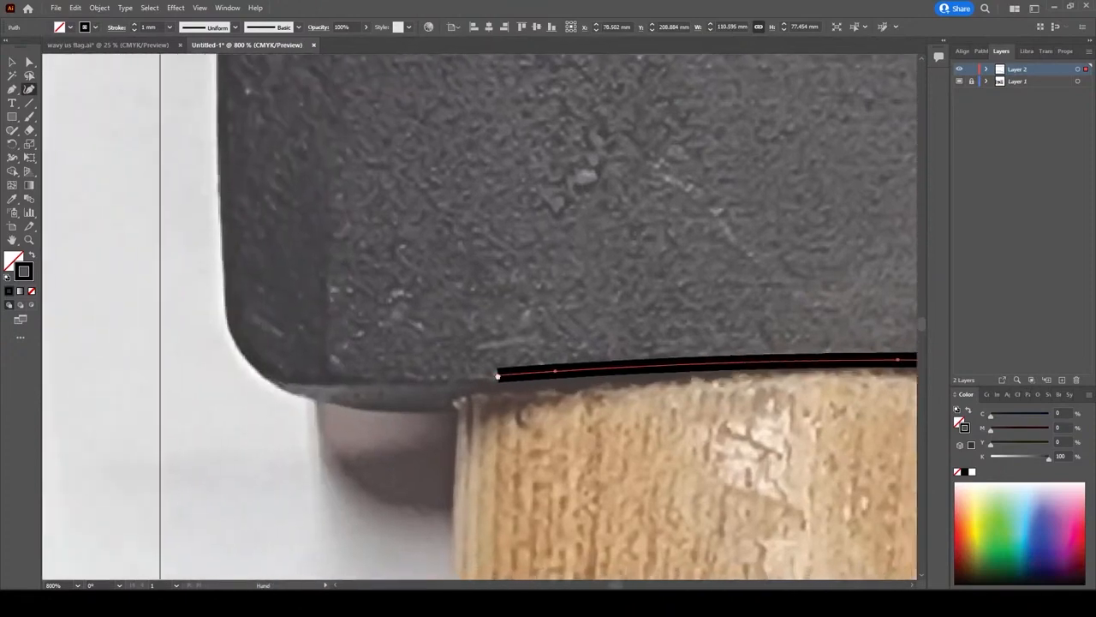
pyautogui.click(335, 387)
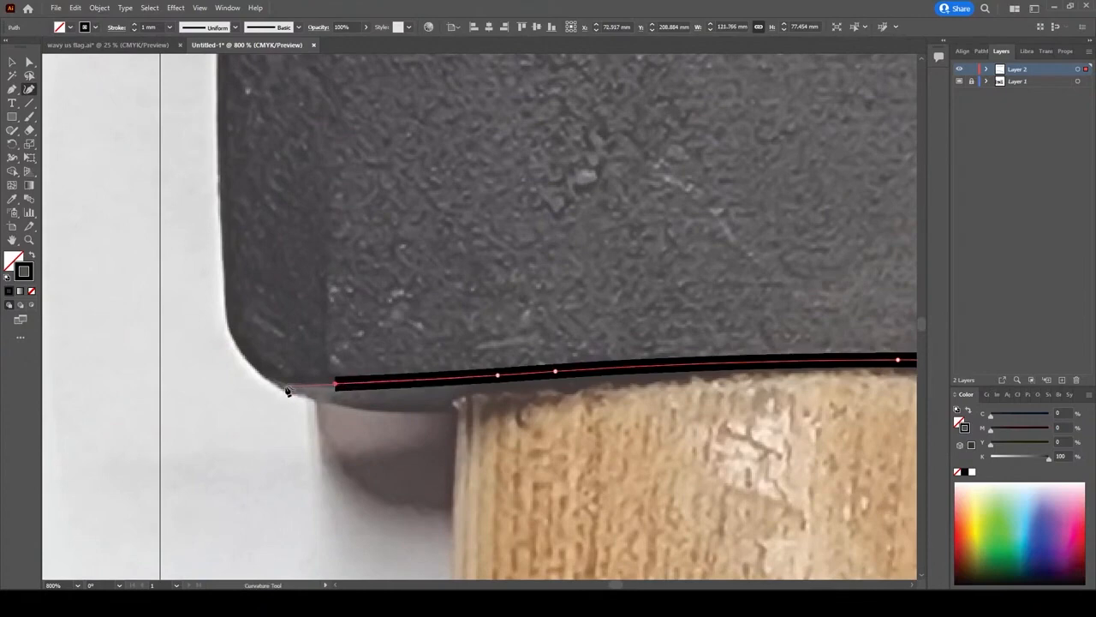
pyautogui.click(288, 389)
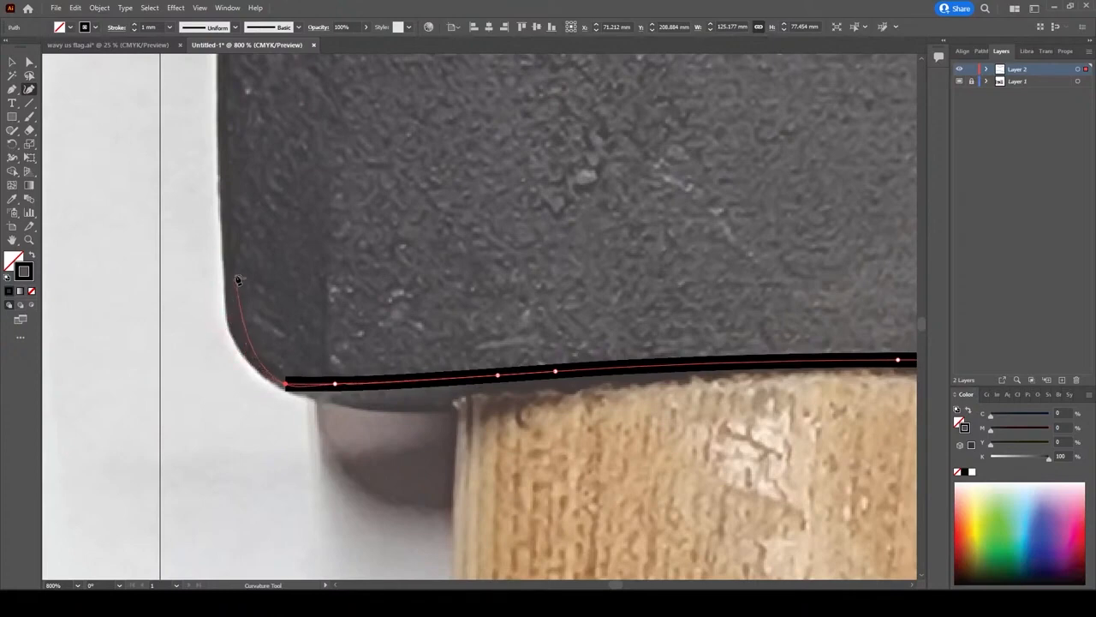
# Delete the misplaced corner point, shift the path's end anchor slightly inward, and trace the rounded lower back corner with three points
pyautogui.click(233, 321)
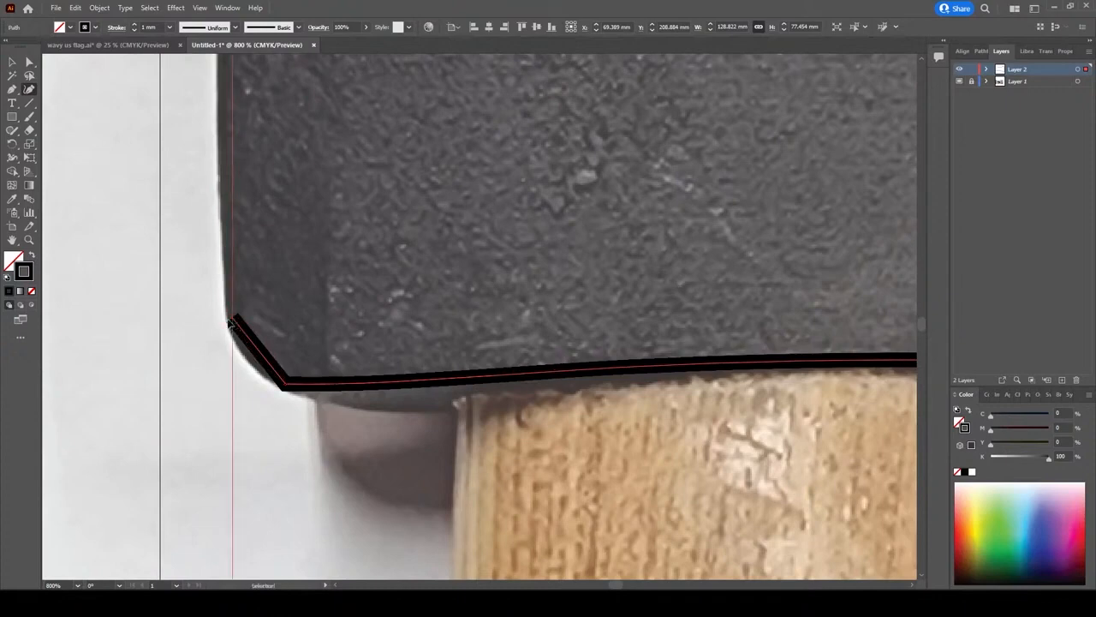
pyautogui.press('Delete')
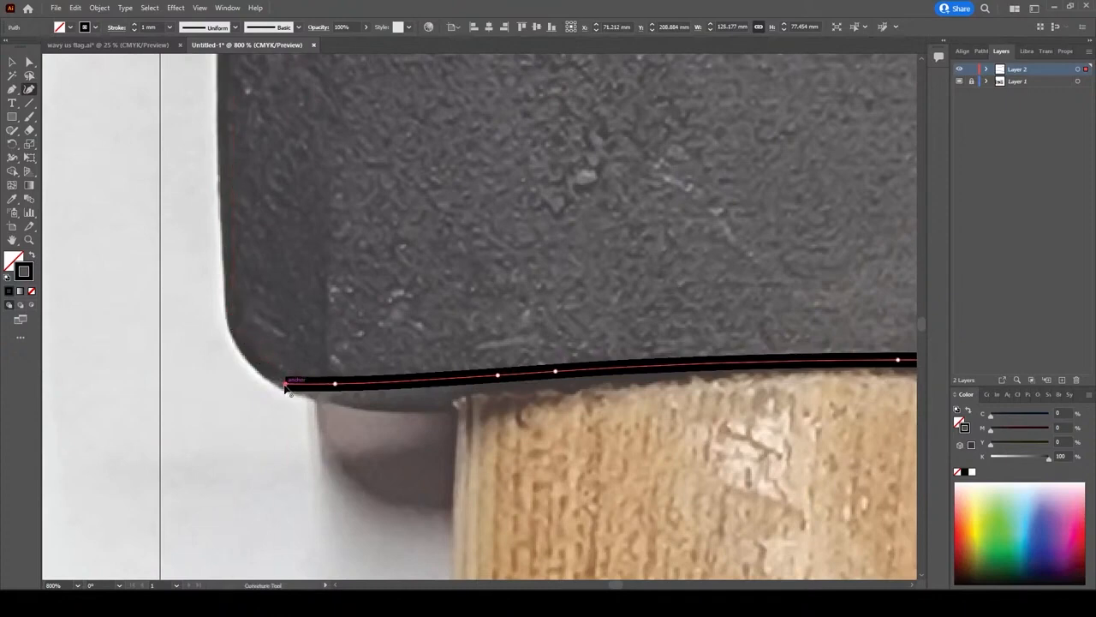
pyautogui.moveTo(287, 385); pyautogui.dragTo(291, 385)
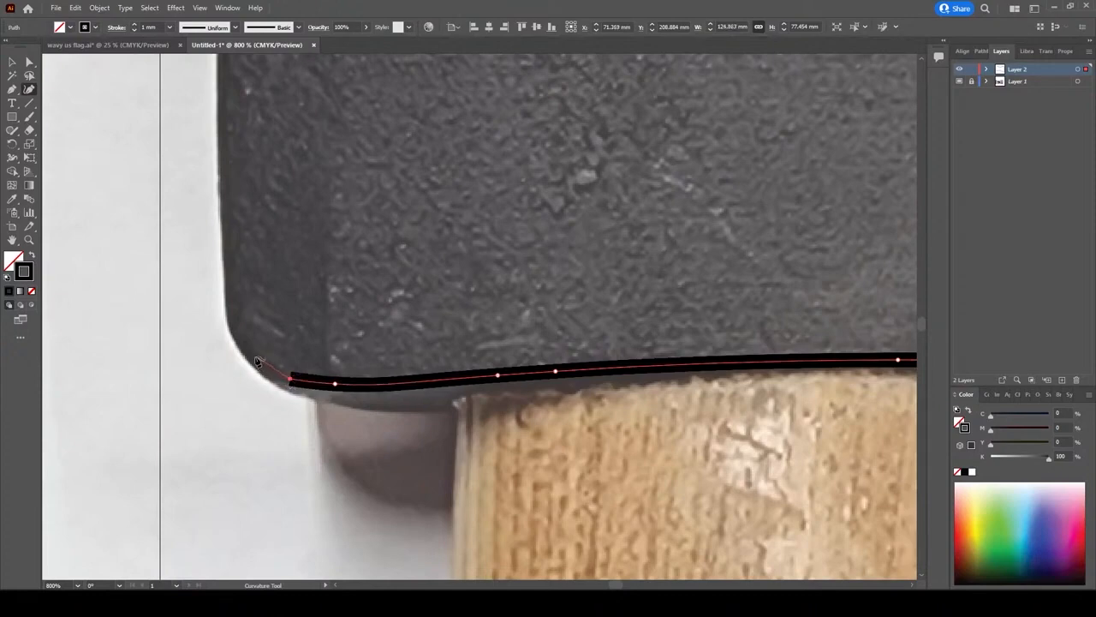
pyautogui.click(254, 354)
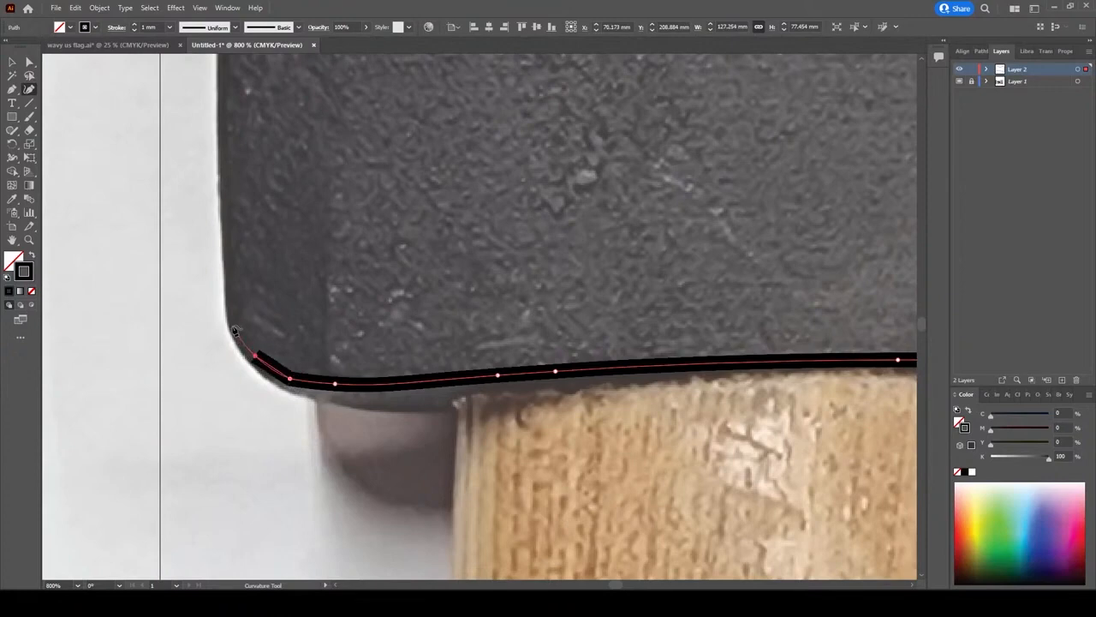
pyautogui.click(233, 329)
pyautogui.click(227, 305)
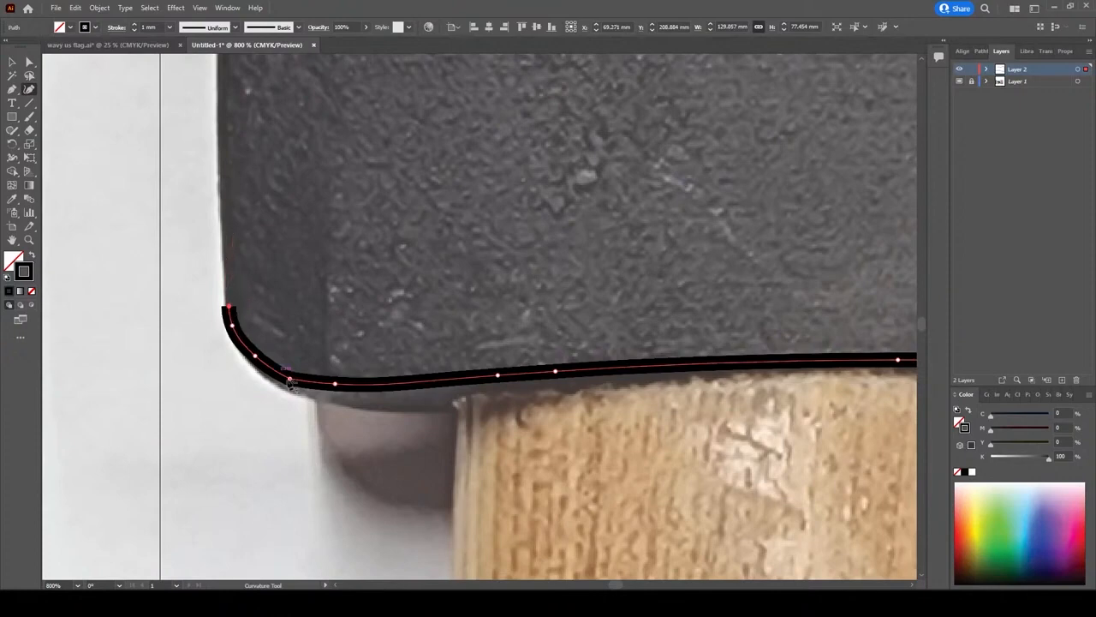
# Trace the axe head's back edge up to the start of the upper back corner, nudging two anchors onto the edge
pyautogui.scroll(-1, 253, 269)
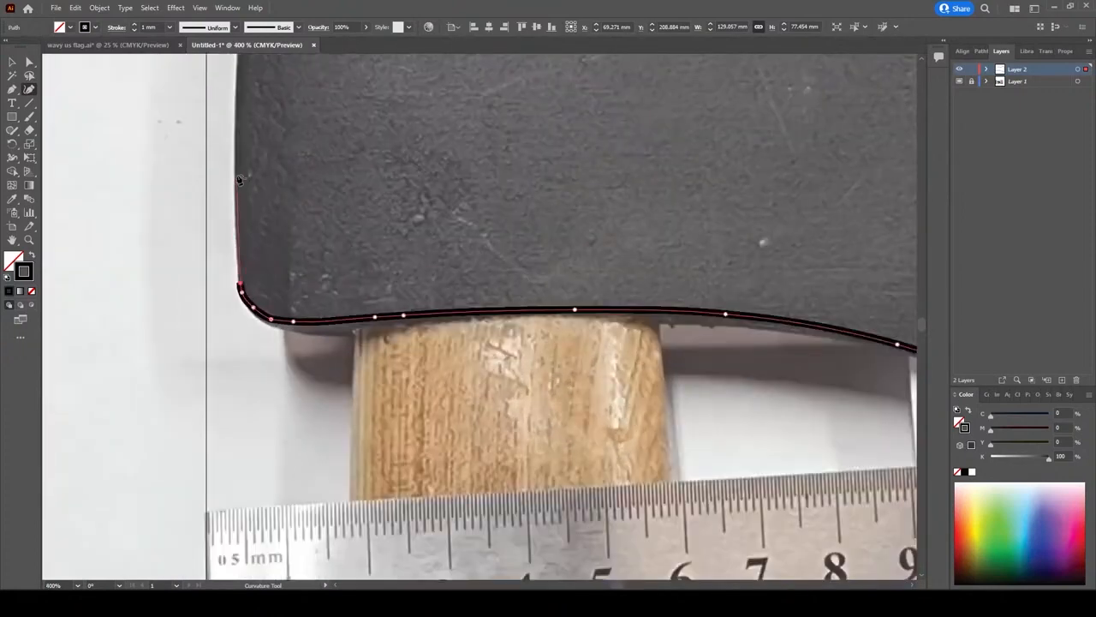
pyautogui.click(237, 141)
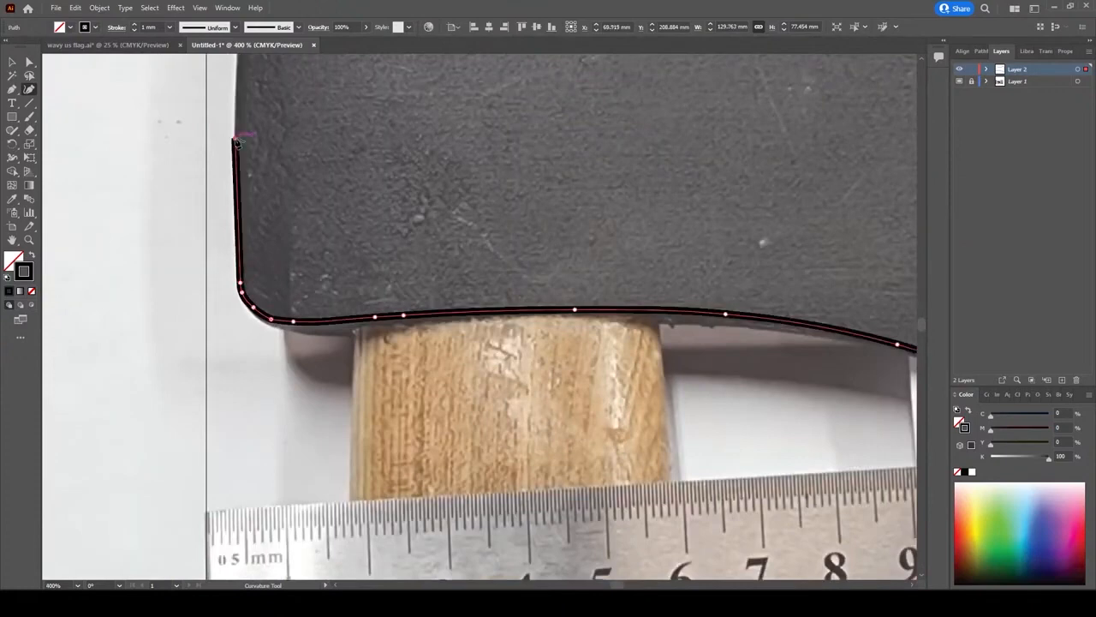
pyautogui.scroll(4, 231, 179)
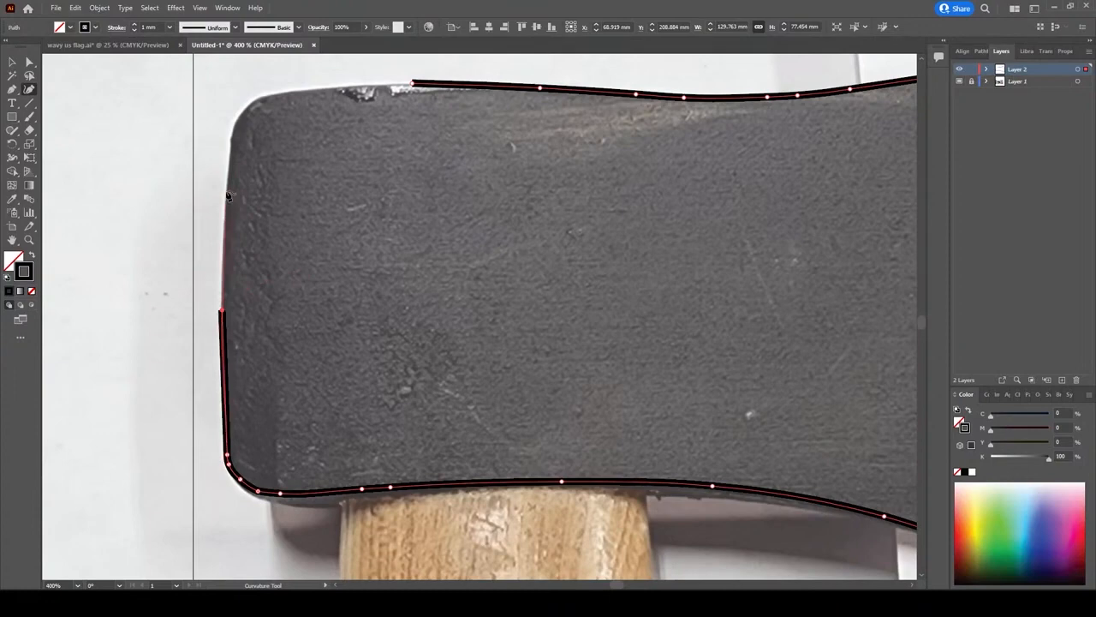
pyautogui.click(225, 187)
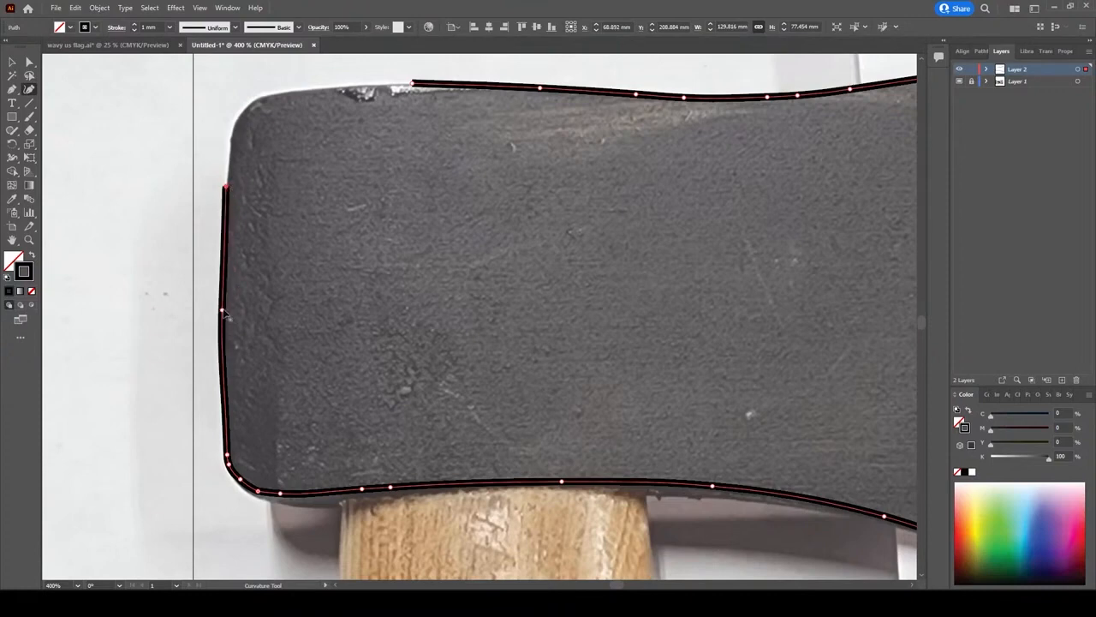
pyautogui.moveTo(221, 311); pyautogui.dragTo(225, 308)
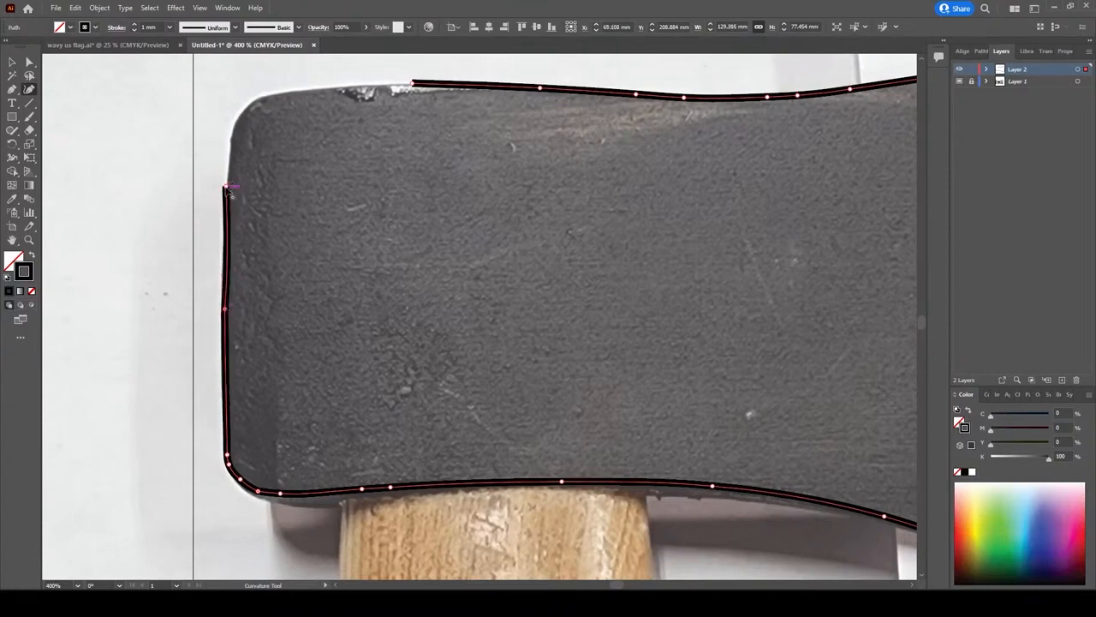
pyautogui.moveTo(226, 187); pyautogui.dragTo(229, 186)
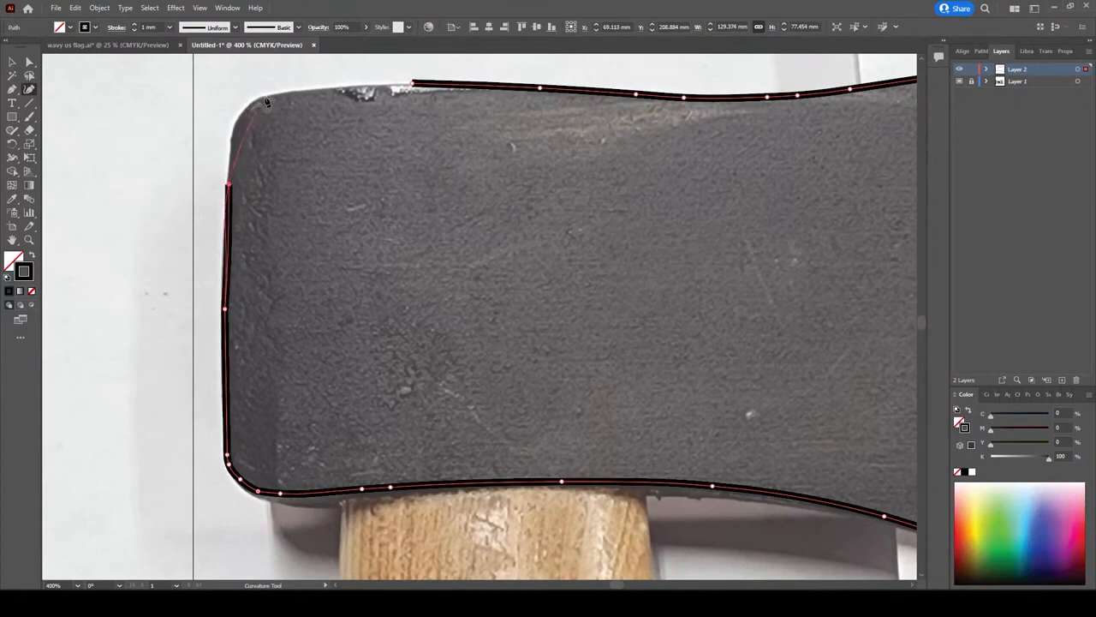
pyautogui.click(233, 130)
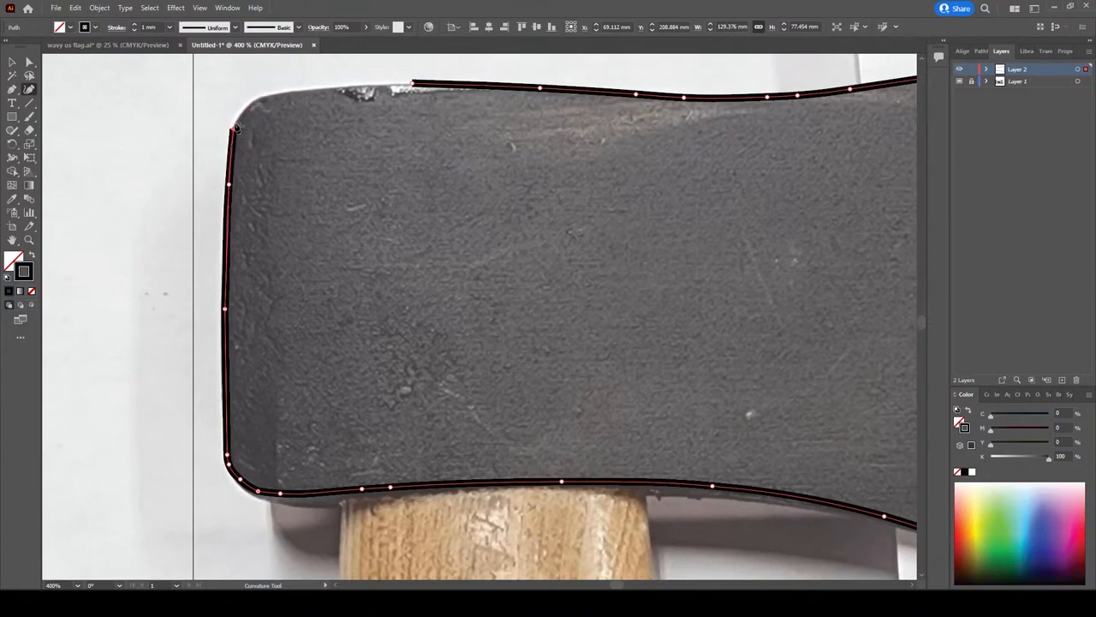
# Trace the rounded upper back corner and the remaining upper edge of the axe head, closing the outline at its starting anchor
pyautogui.moveTo(233, 130); pyautogui.dragTo(237, 126)
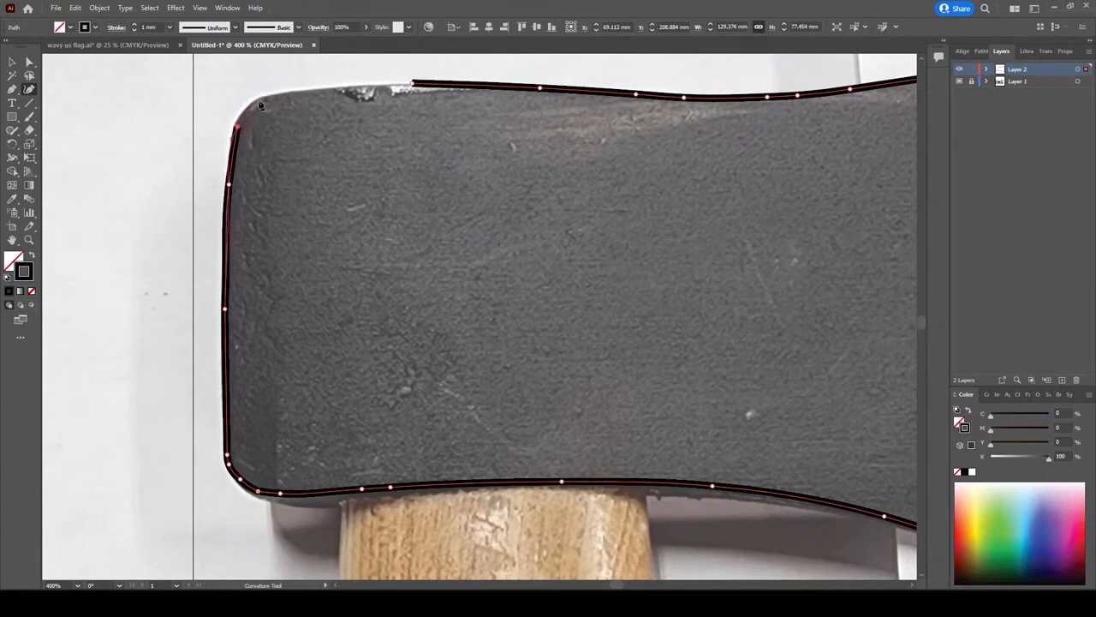
pyautogui.click(242, 111)
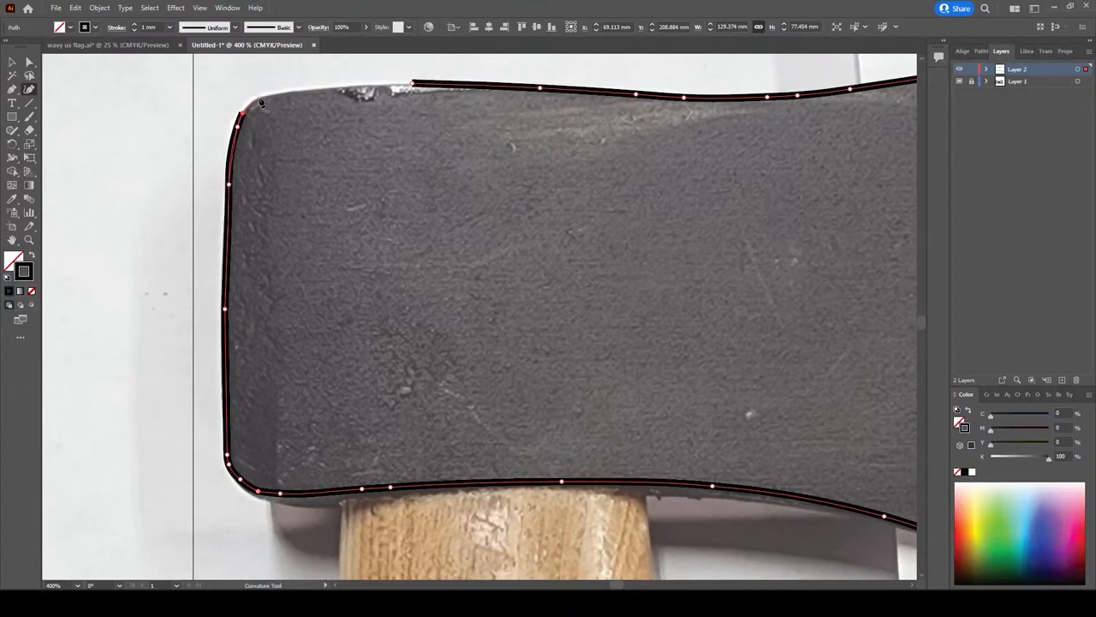
pyautogui.click(261, 100)
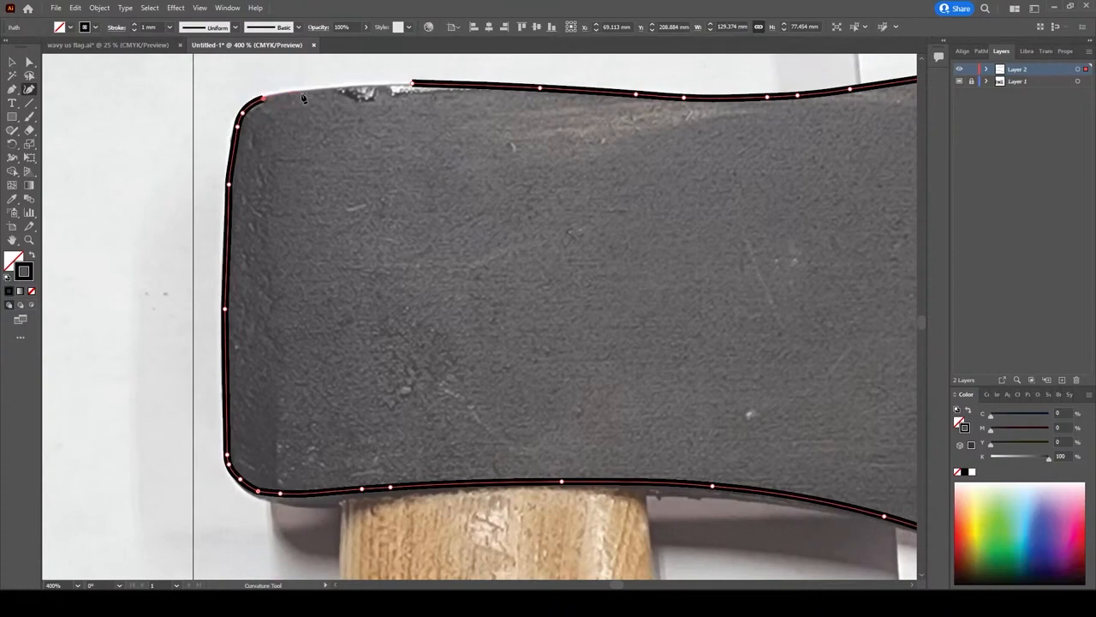
pyautogui.click(300, 90)
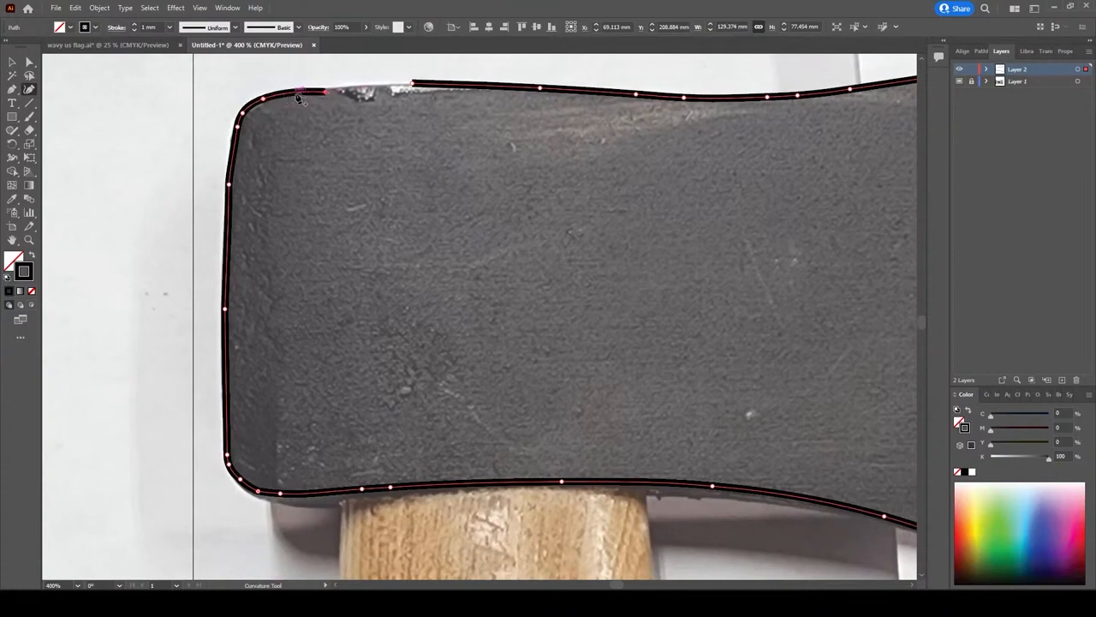
pyautogui.click(320, 89)
pyautogui.click(412, 85)
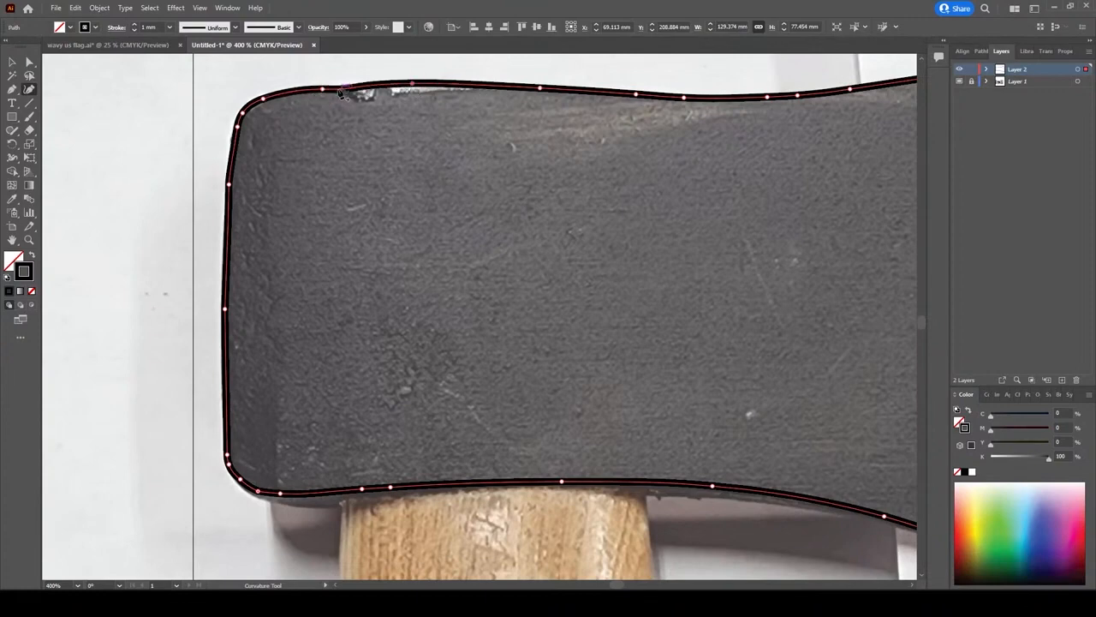
# Add a curve point over the chipped spot on the axe head's upper edge and nudge the neighbouring anchor onto the edge
pyautogui.scroll(4, 345, 92)
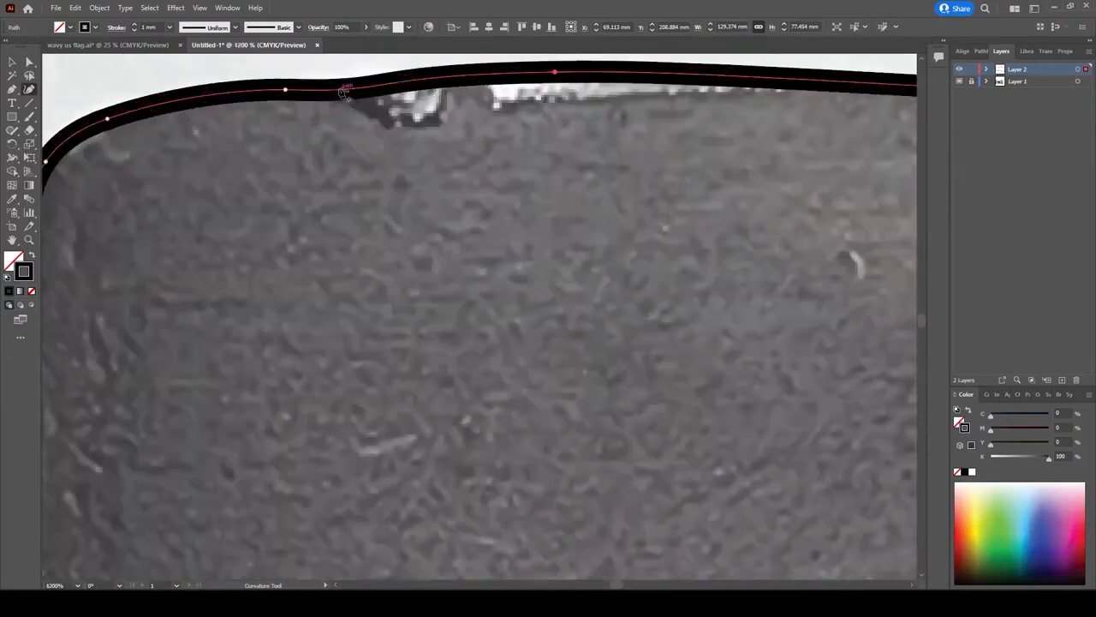
pyautogui.scroll(-2, 351, 93)
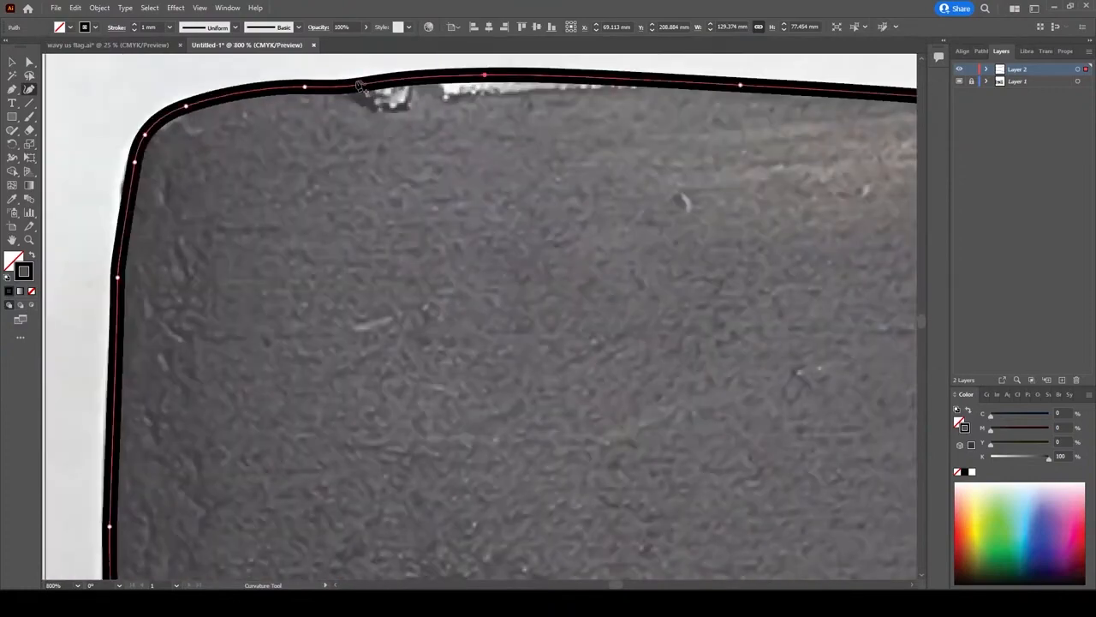
pyautogui.scroll(-1, 359, 86)
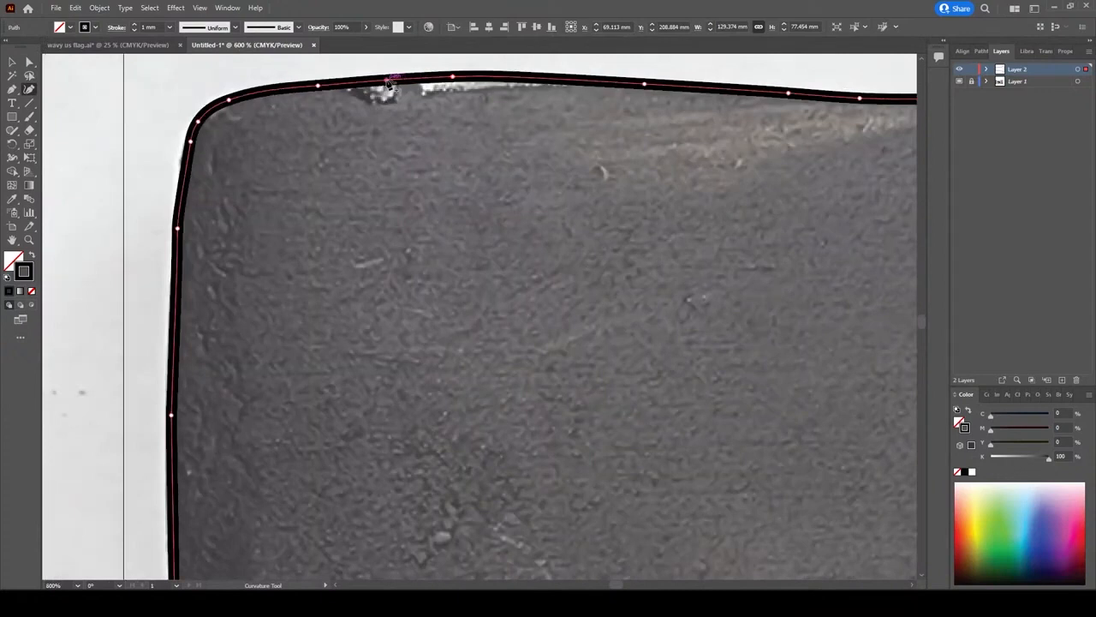
pyautogui.click(388, 81)
pyautogui.moveTo(454, 78); pyautogui.dragTo(454, 80)
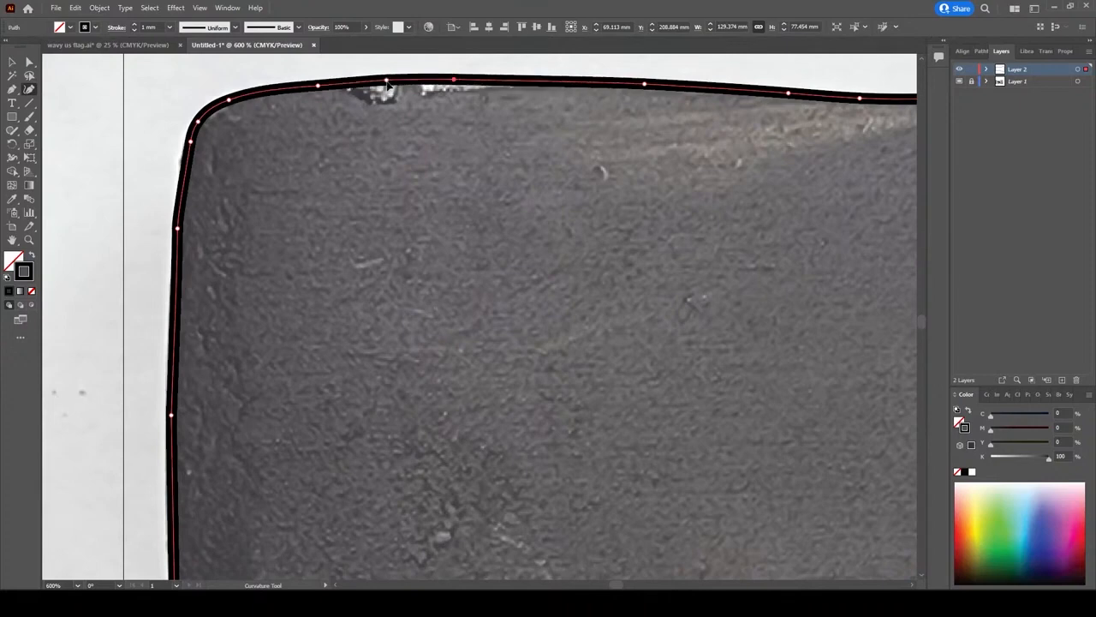
pyautogui.moveTo(387, 85); pyautogui.dragTo(387, 81)
pyautogui.scroll(-2, 617, 176)
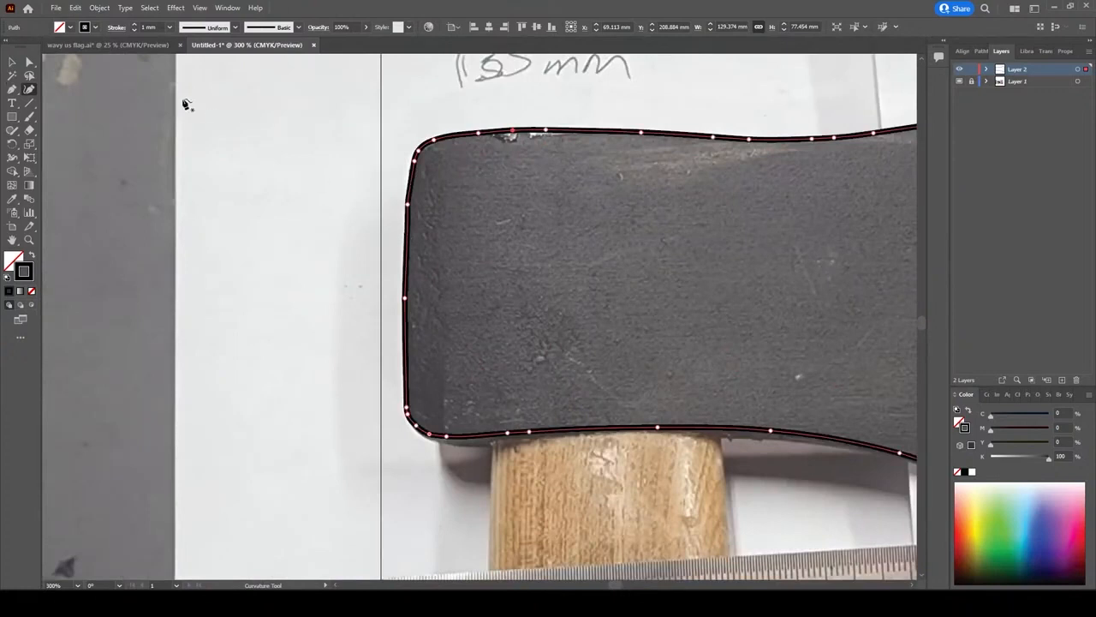
# Place a duplicate of the closed axe outline beside the photo, clear of the artboard, keeping the original over the axe head
pyautogui.click(29, 62)
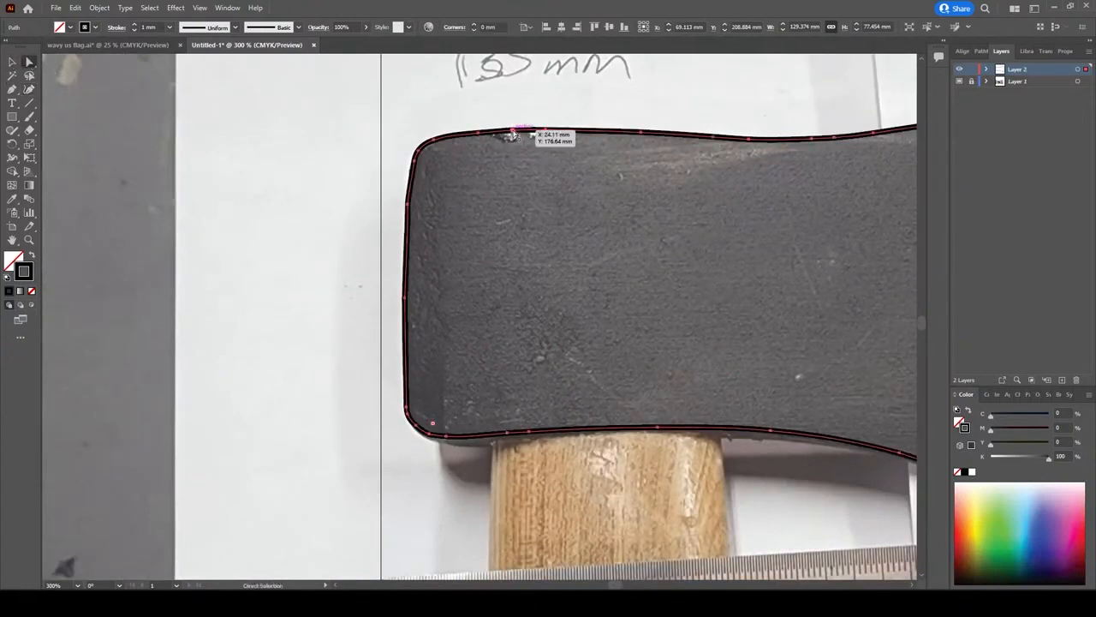
pyautogui.click(511, 134)
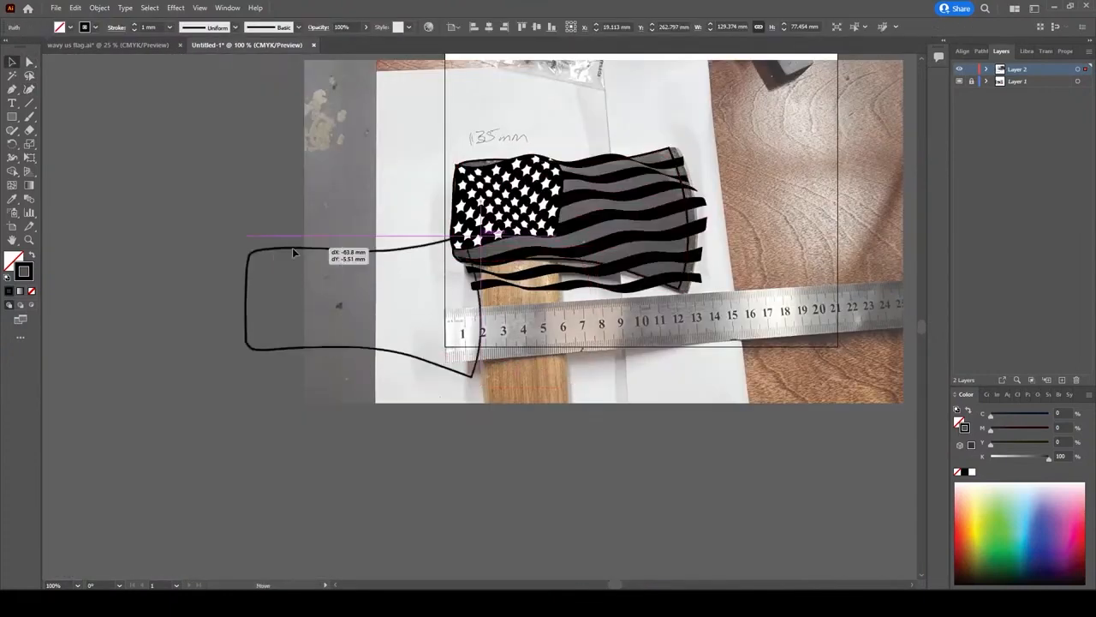
pyautogui.moveTo(292, 252); pyautogui.dragTo(172, 171)
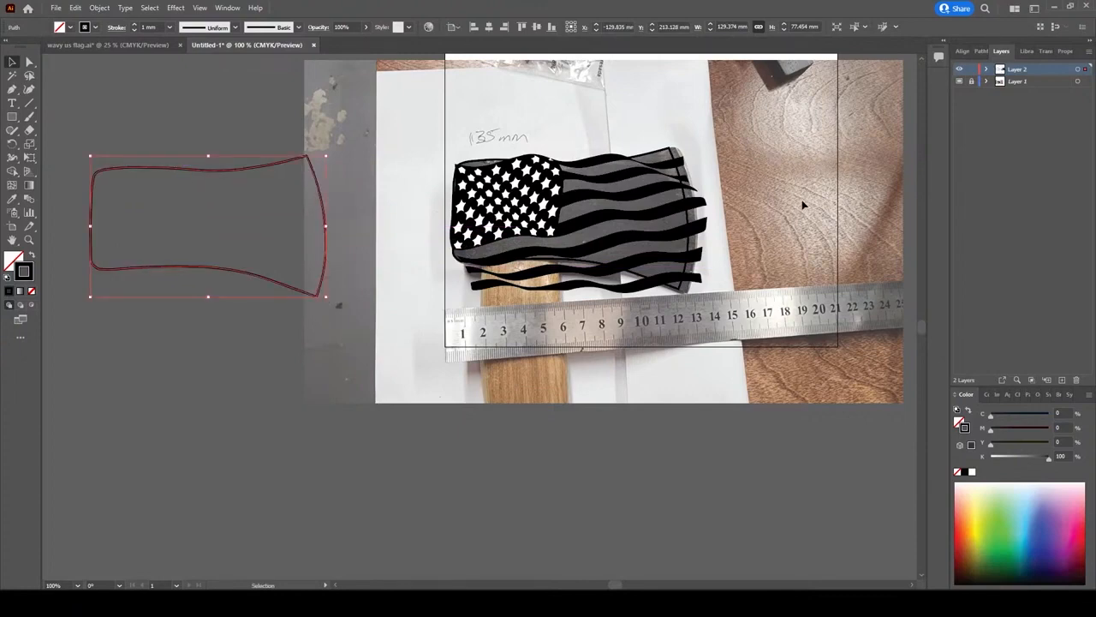
pyautogui.click(768, 163)
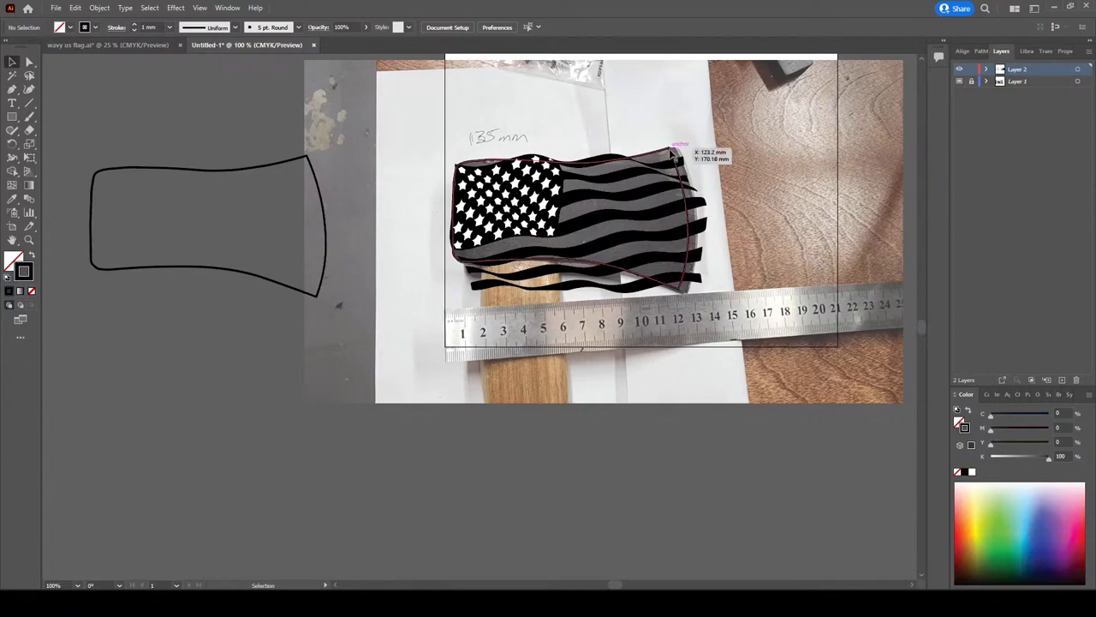
# Select the original axe outline that lies over the wavy flag artwork
pyautogui.click(683, 151)
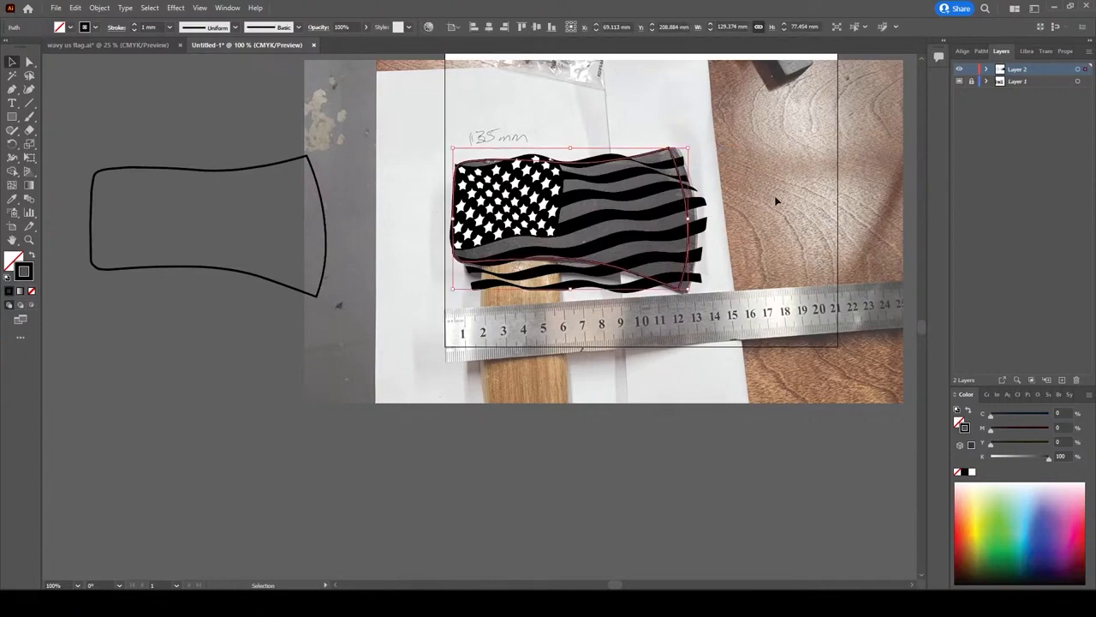
pyautogui.click(756, 151)
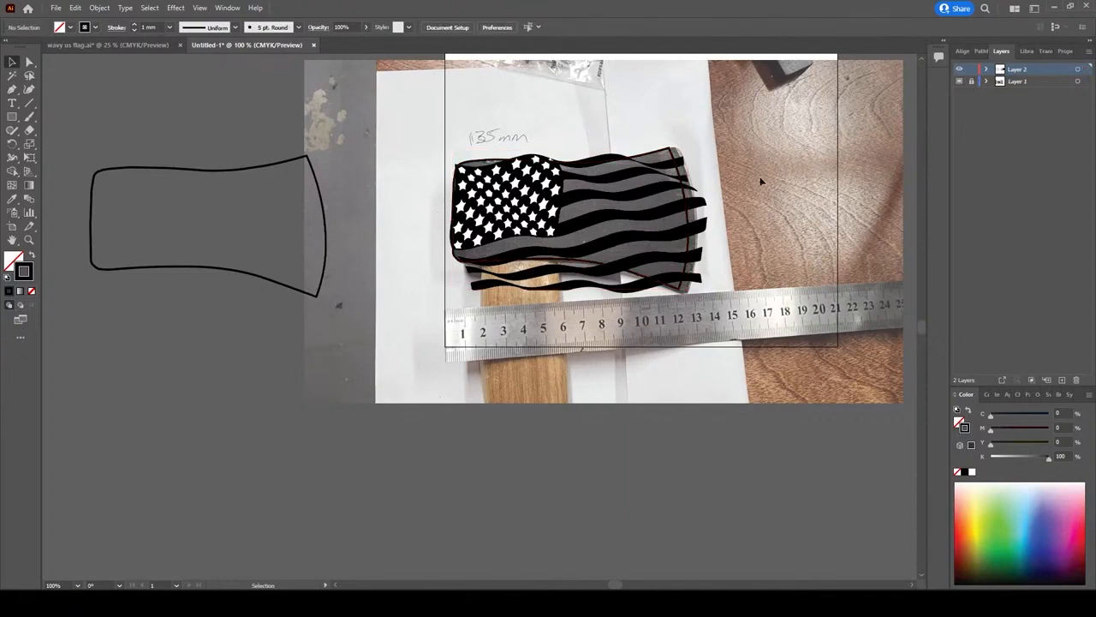
pyautogui.click(695, 154)
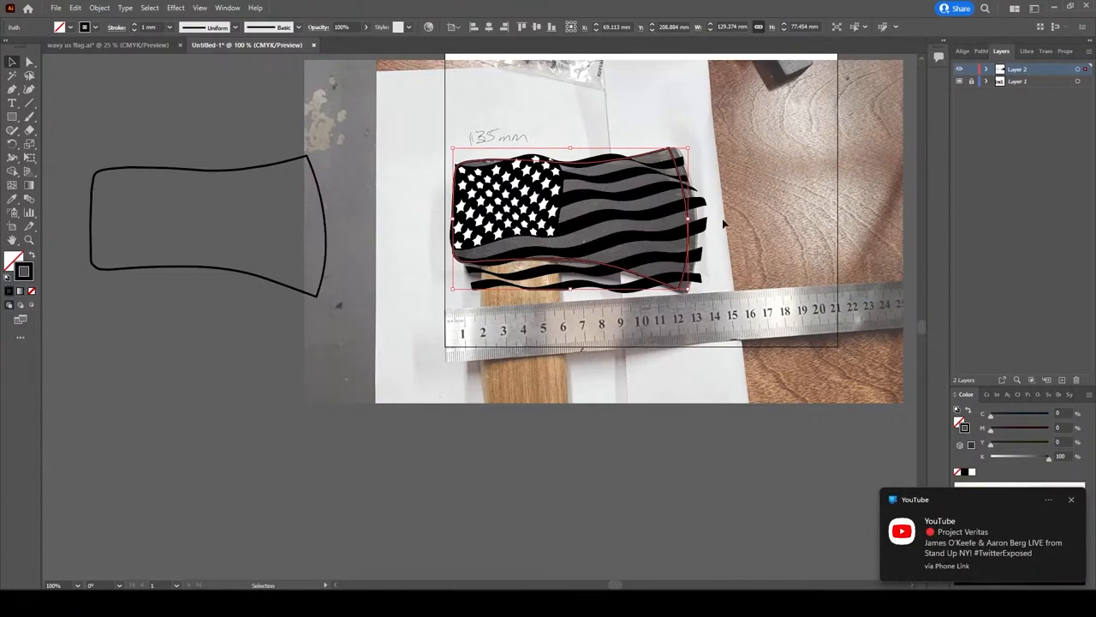
pyautogui.scroll(3, 725, 221)
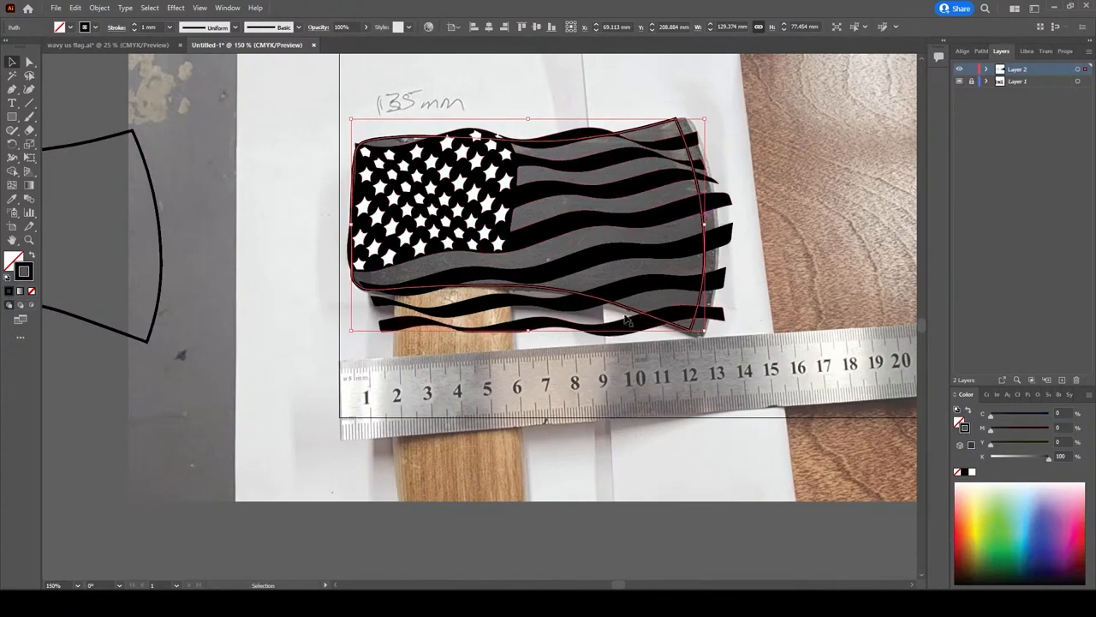
pyautogui.click(834, 180)
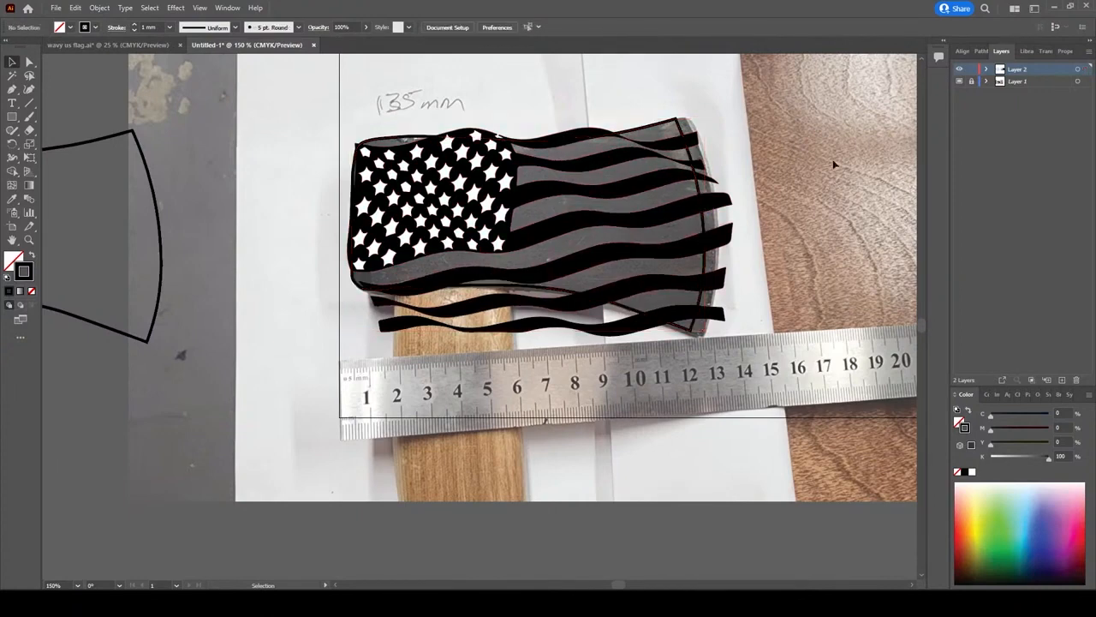
pyautogui.click(693, 160)
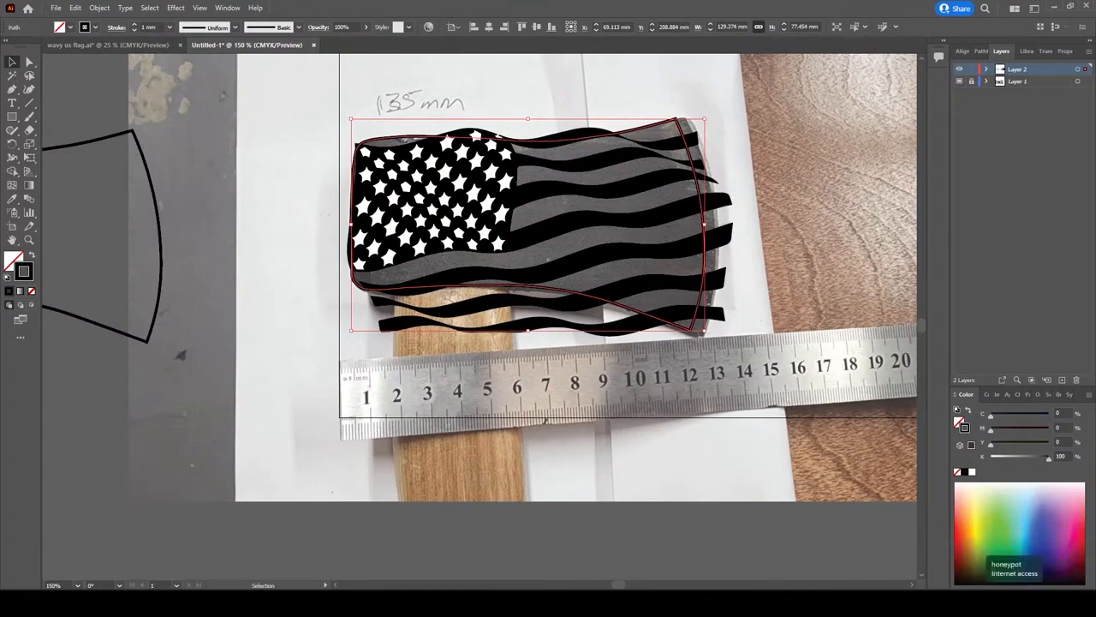
# Switch to YouTube Studio in the browser to check the live stream's status and analytics, and return to the Illustrator drawing
pyautogui.click(1015, 603)
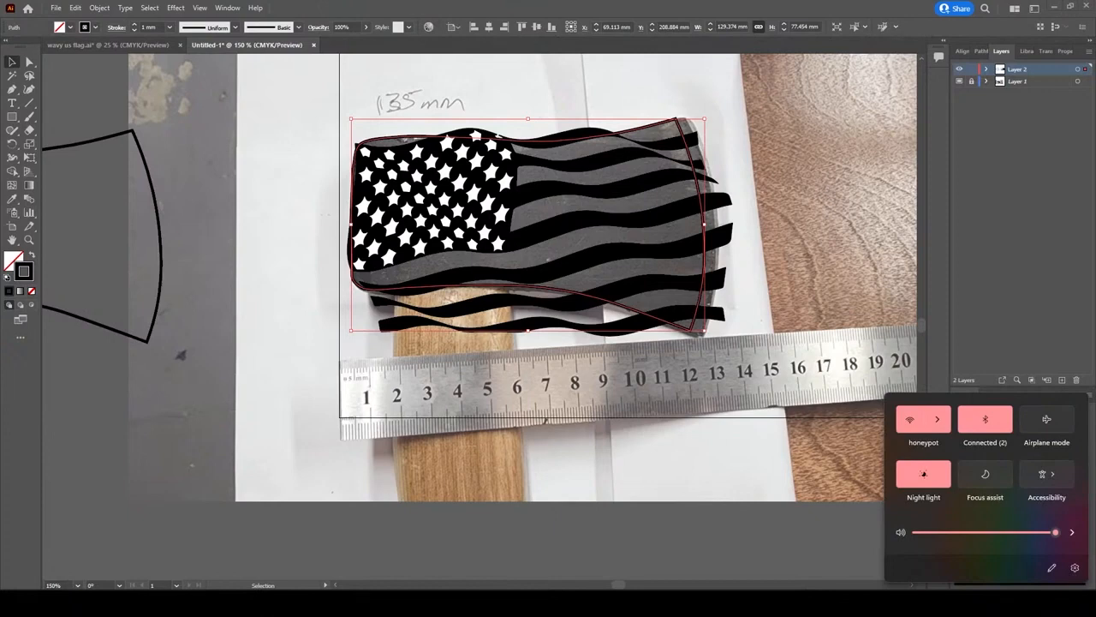
pyautogui.click(1029, 302)
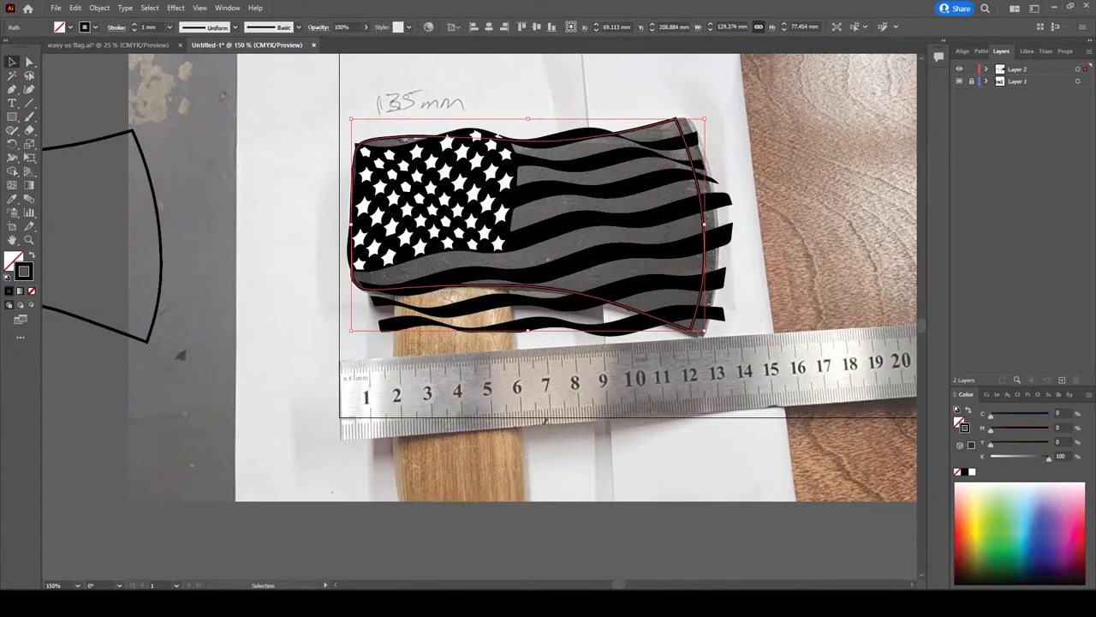
pyautogui.moveTo(736, 603)
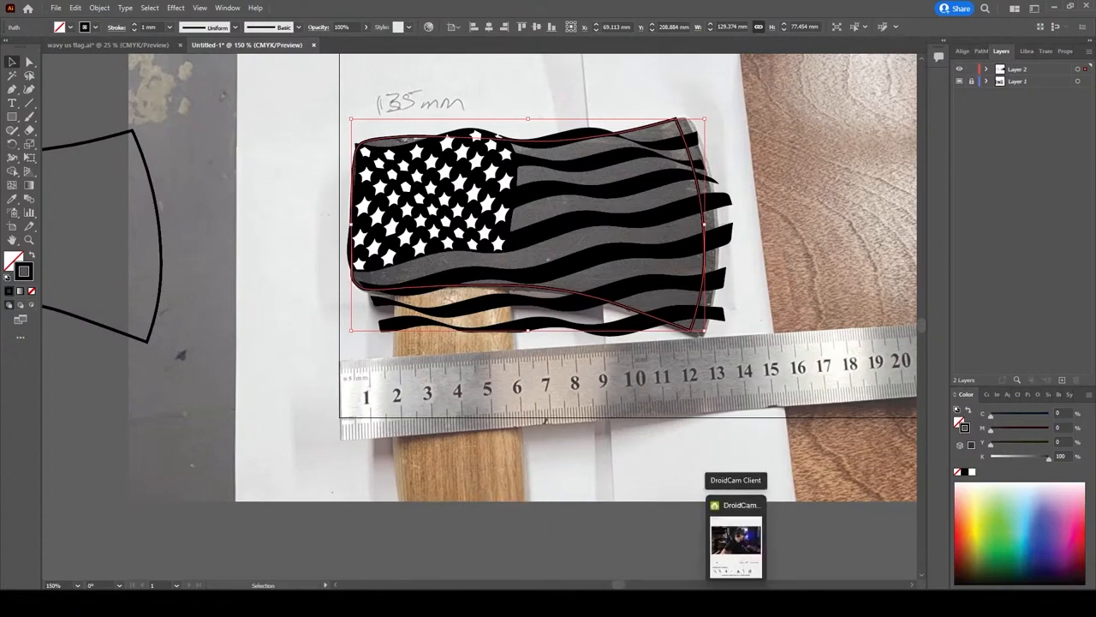
pyautogui.moveTo(685, 603)
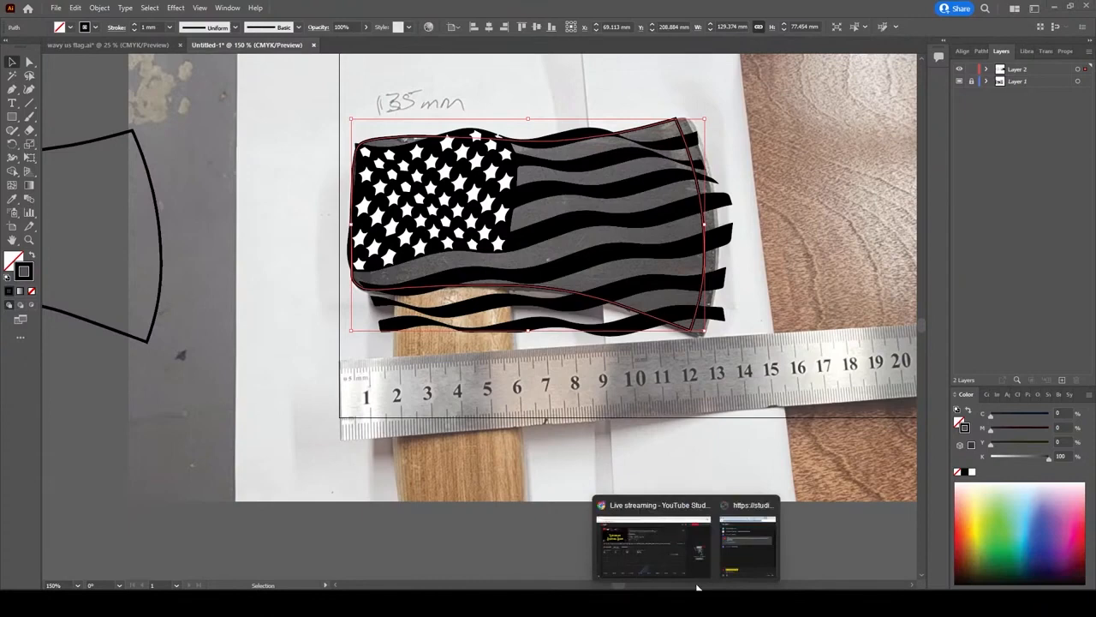
pyautogui.click(650, 506)
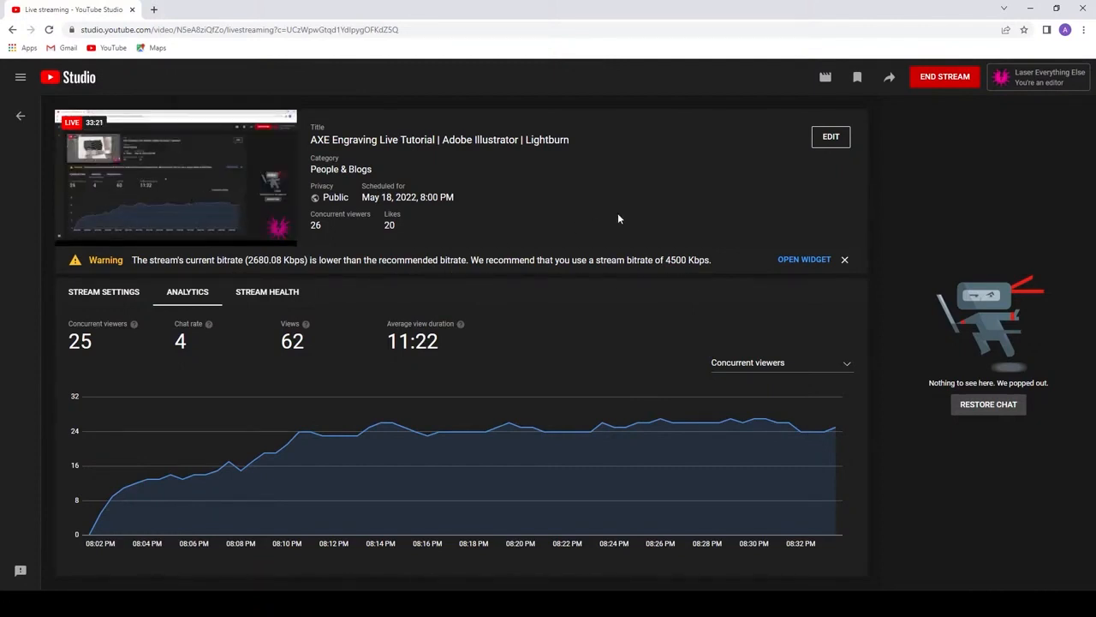
pyautogui.click(1031, 8)
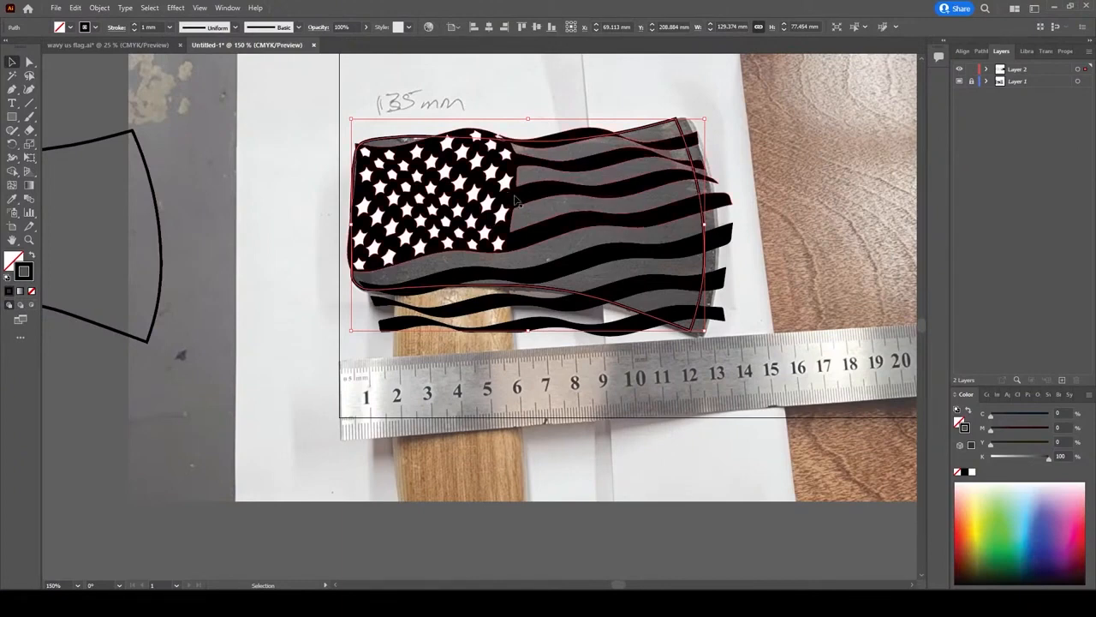
pyautogui.moveTo(715, 572)
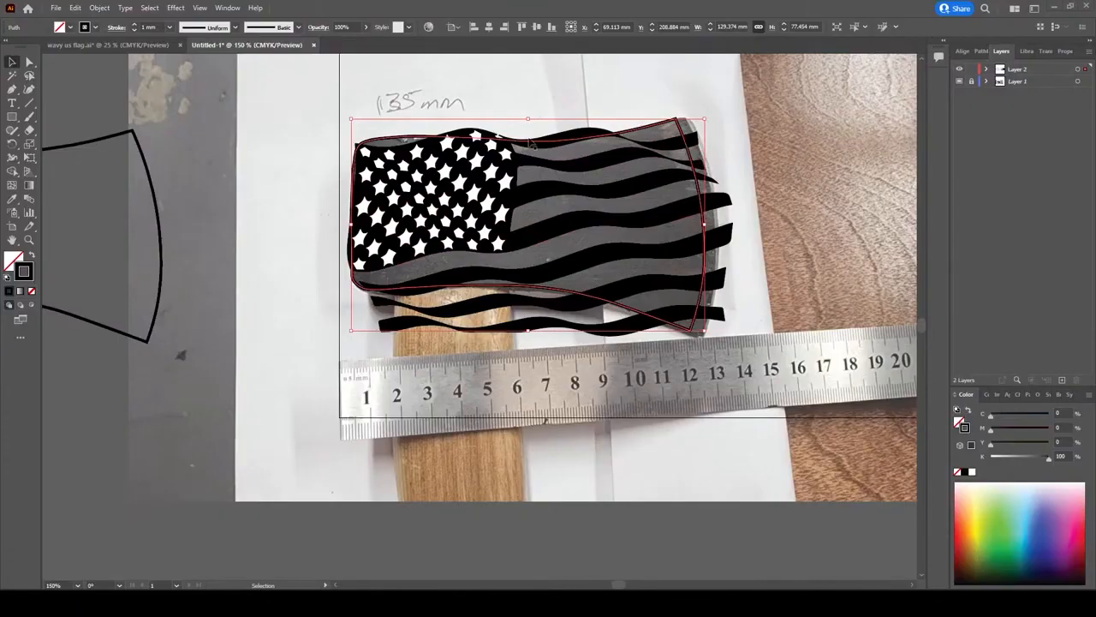
# Try to make a clipping mask from the axe outline and the flag group, accepting the complex mask, and undo it
pyautogui.keyDown('shift'); pyautogui.click(644, 159); pyautogui.keyUp('shift')
pyautogui.rightClick(644, 159)
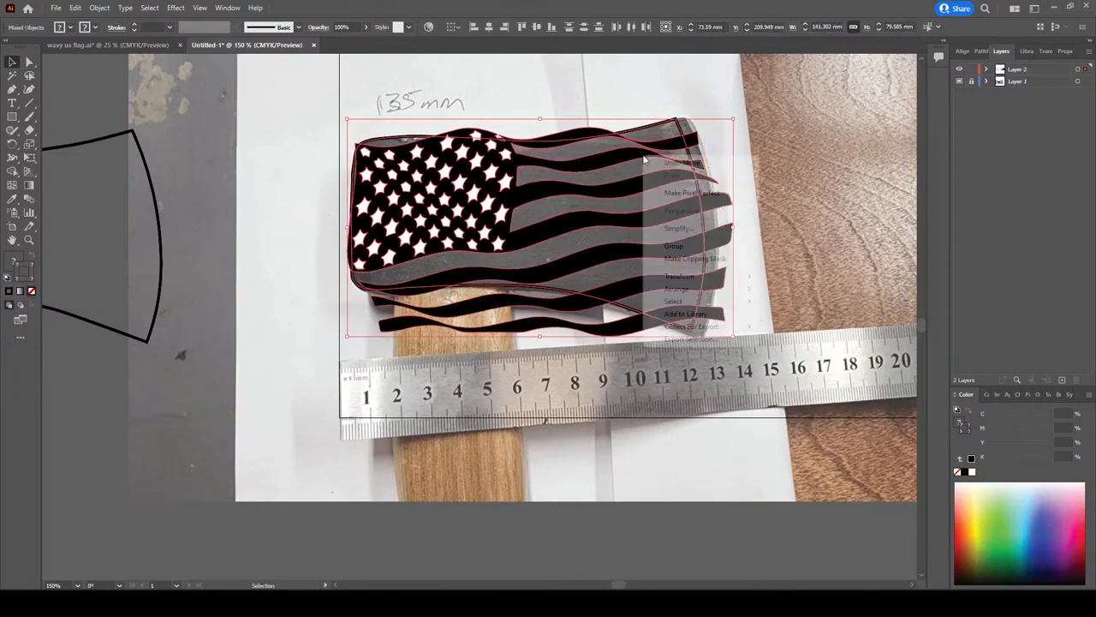
pyautogui.click(686, 258)
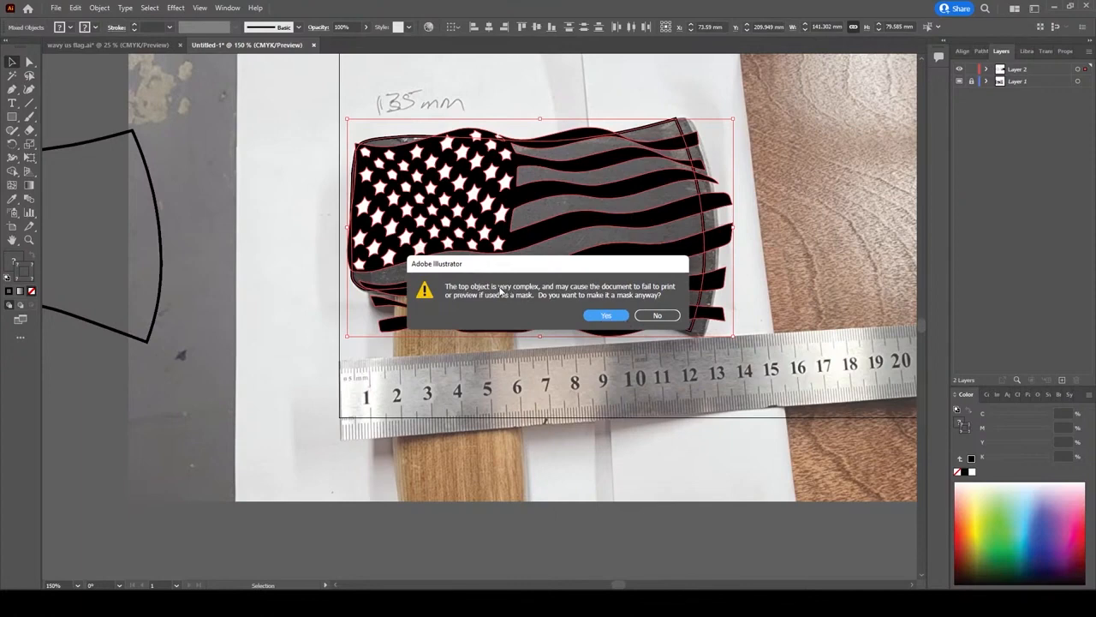
pyautogui.click(607, 316)
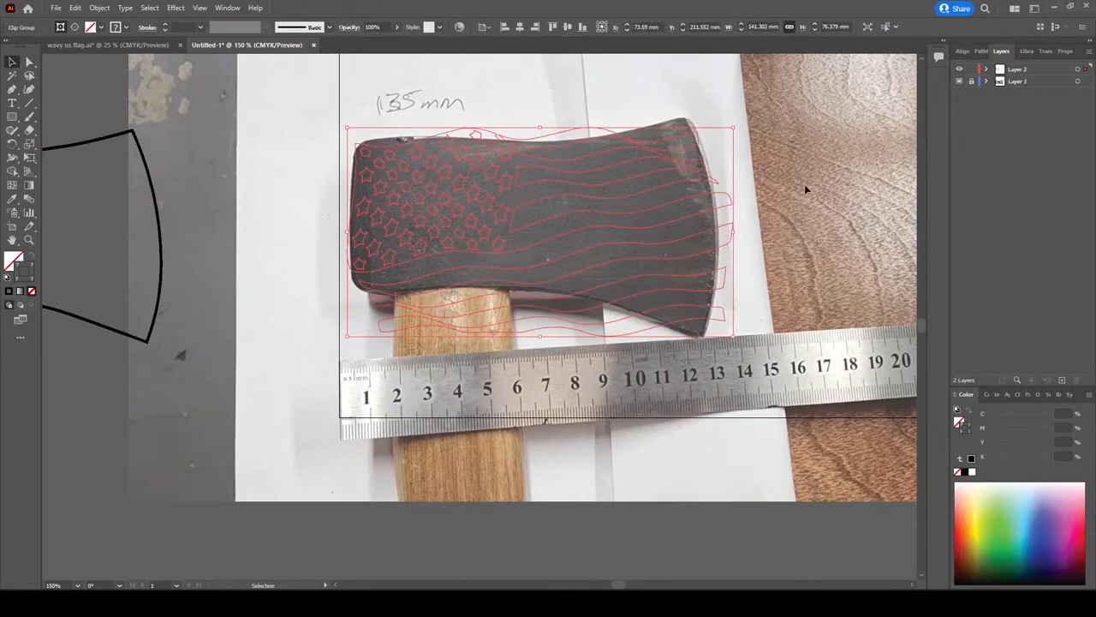
pyautogui.press('a')
pyautogui.hotkey('ctrl', 'z')
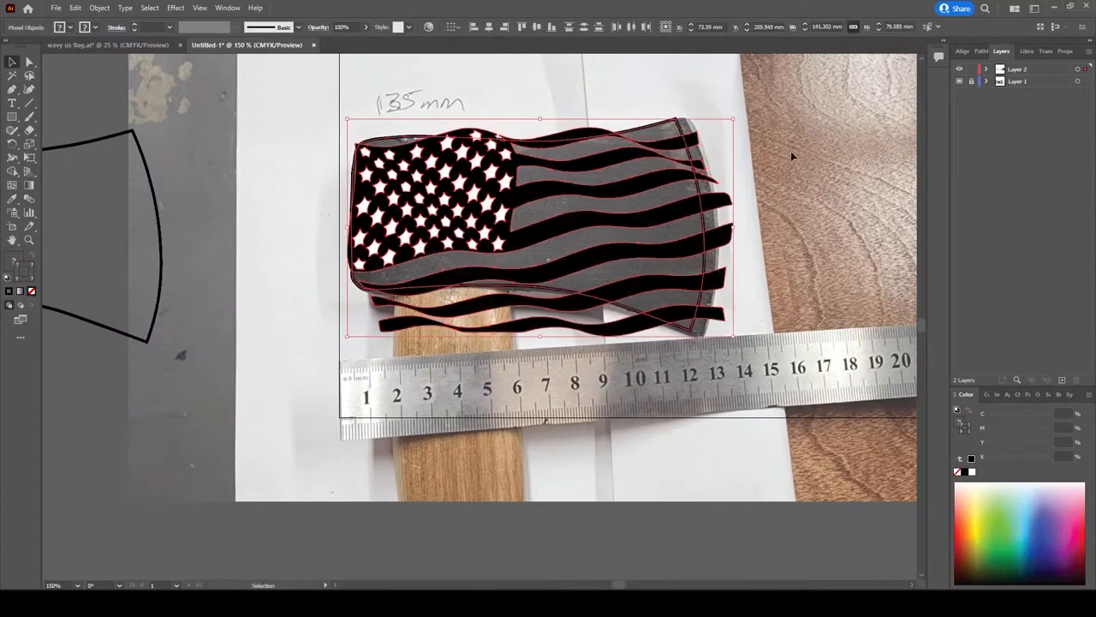
pyautogui.click(791, 151)
# Expand the wavy flag group that lies over the axe head and deselect it
pyautogui.click(730, 242)
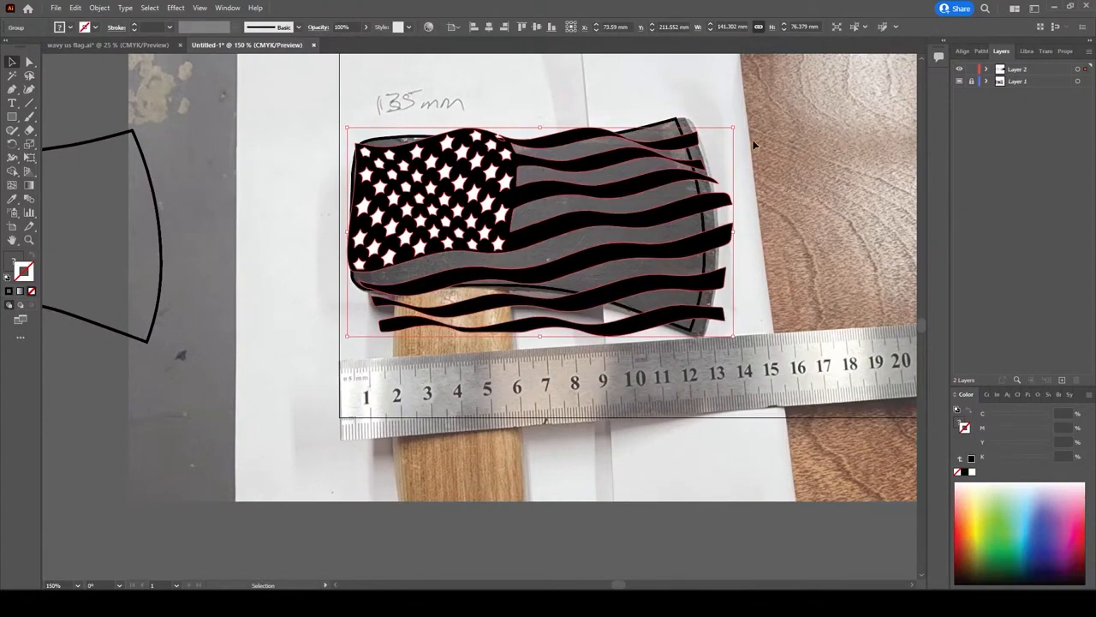
pyautogui.click(100, 8)
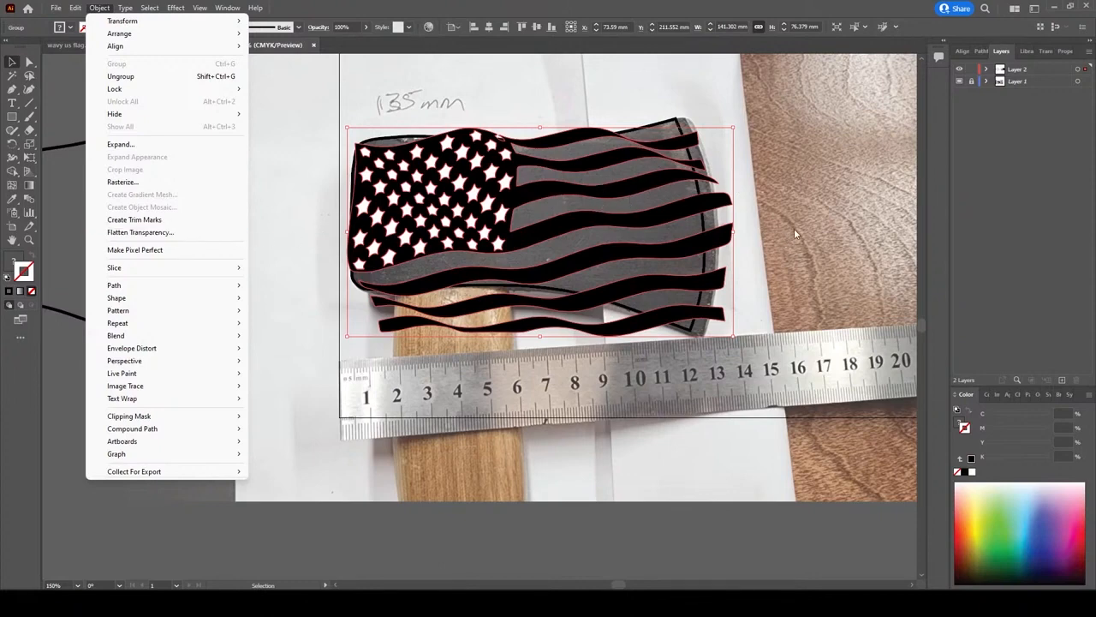
pyautogui.click(136, 147)
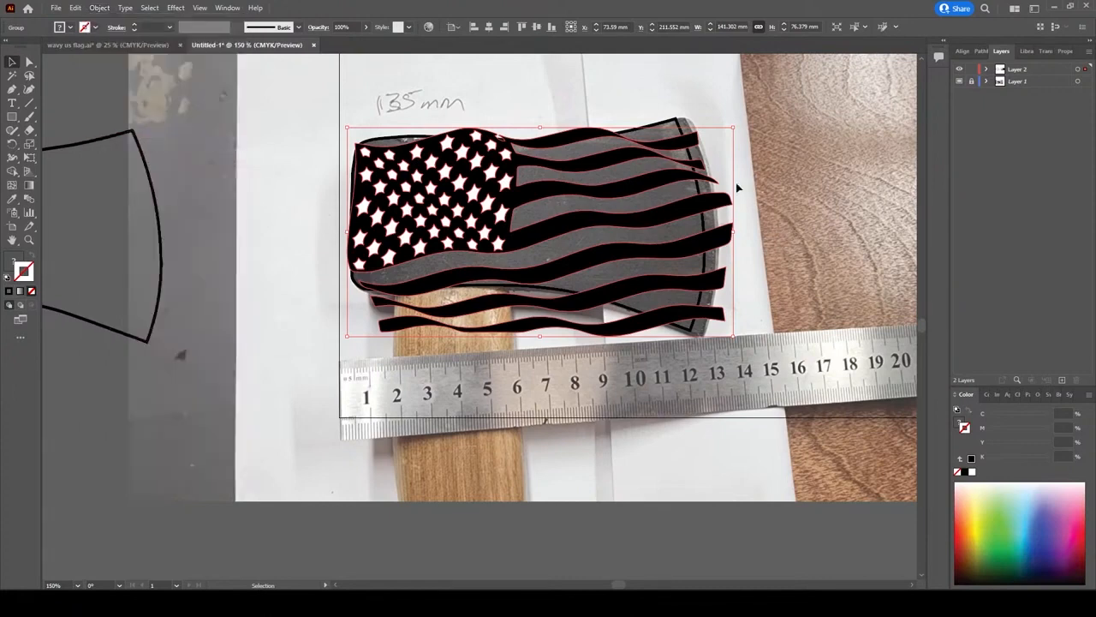
pyautogui.click(97, 8)
pyautogui.click(120, 144)
pyautogui.click(806, 163)
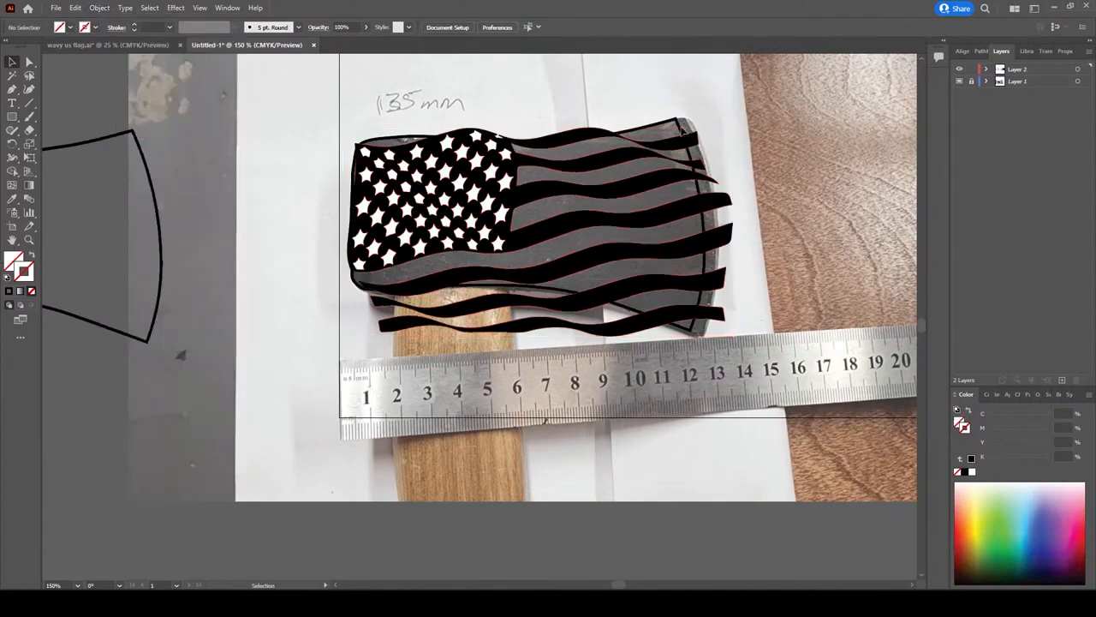
pyautogui.click(683, 130)
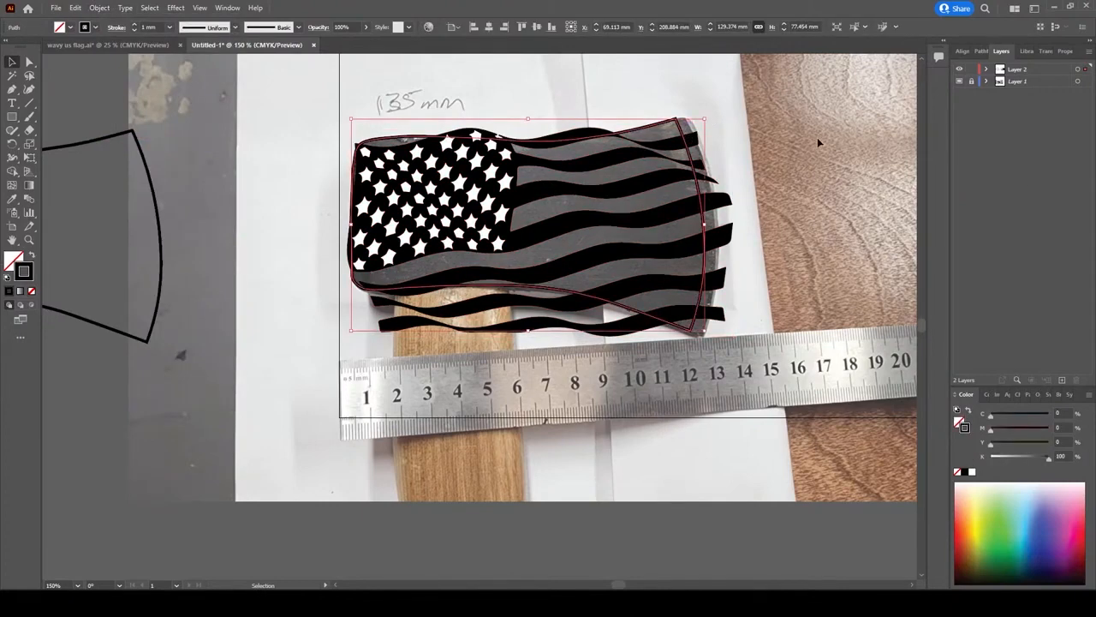
pyautogui.click(794, 171)
pyautogui.scroll(3, 654, 154)
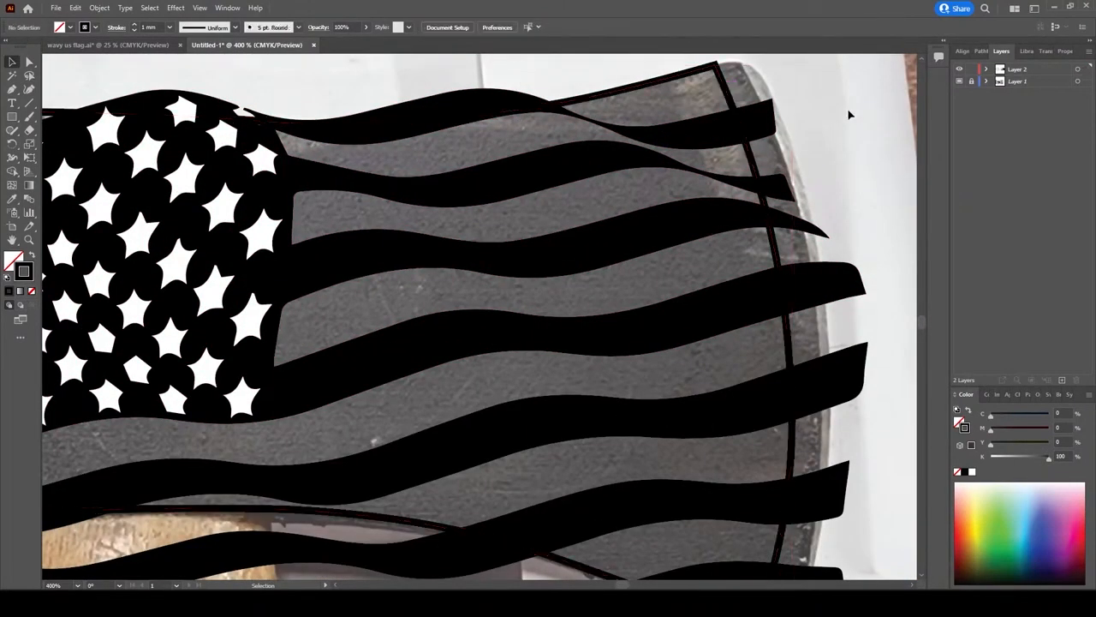
pyautogui.scroll(-3, 809, 113)
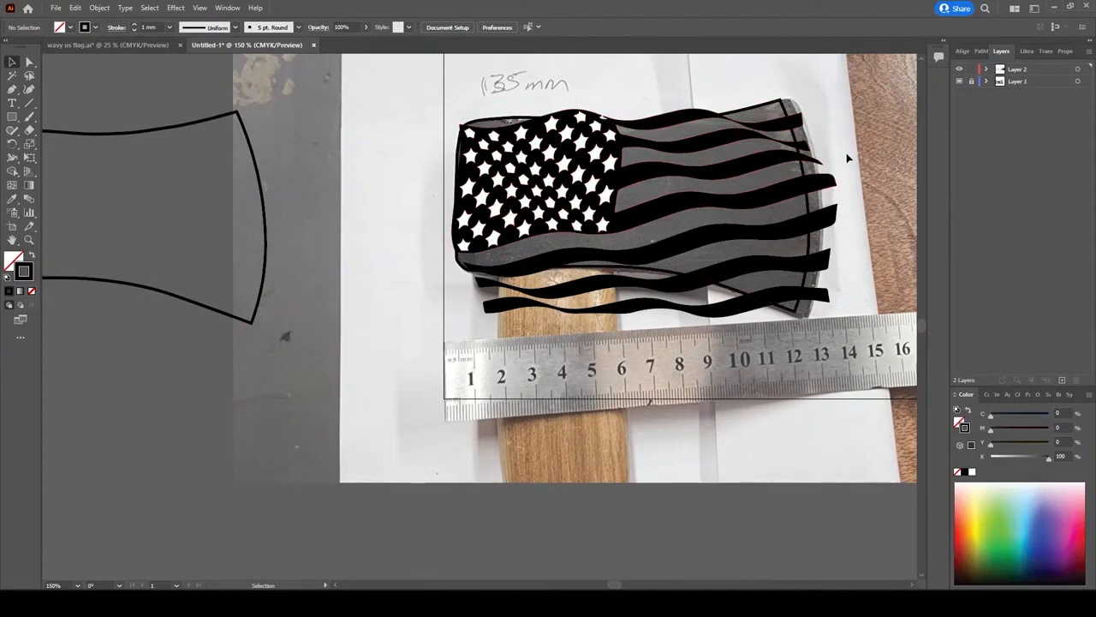
pyautogui.scroll(2, 829, 215)
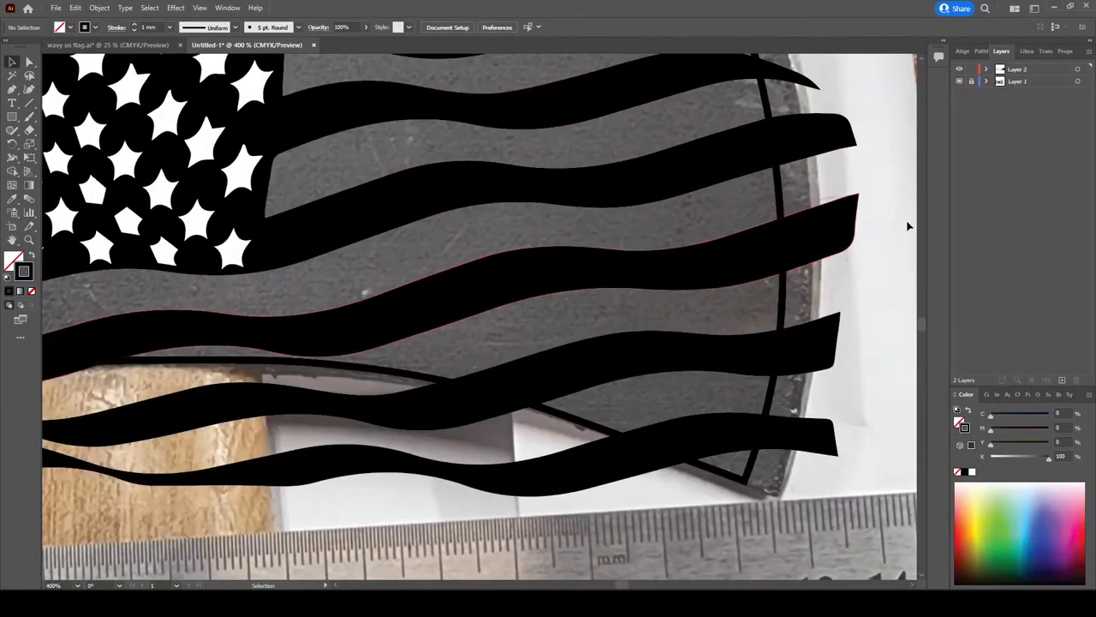
pyautogui.scroll(-1, 894, 235)
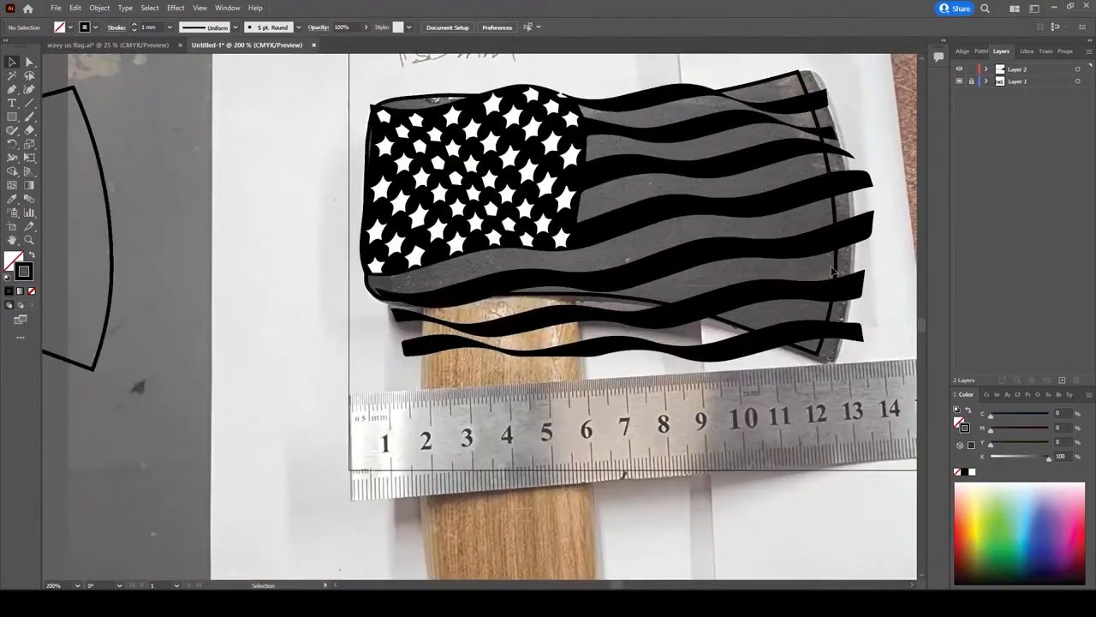
# Copy the axe outline over the flag artwork, paste it in place and again in front, and deselect
pyautogui.click(642, 127)
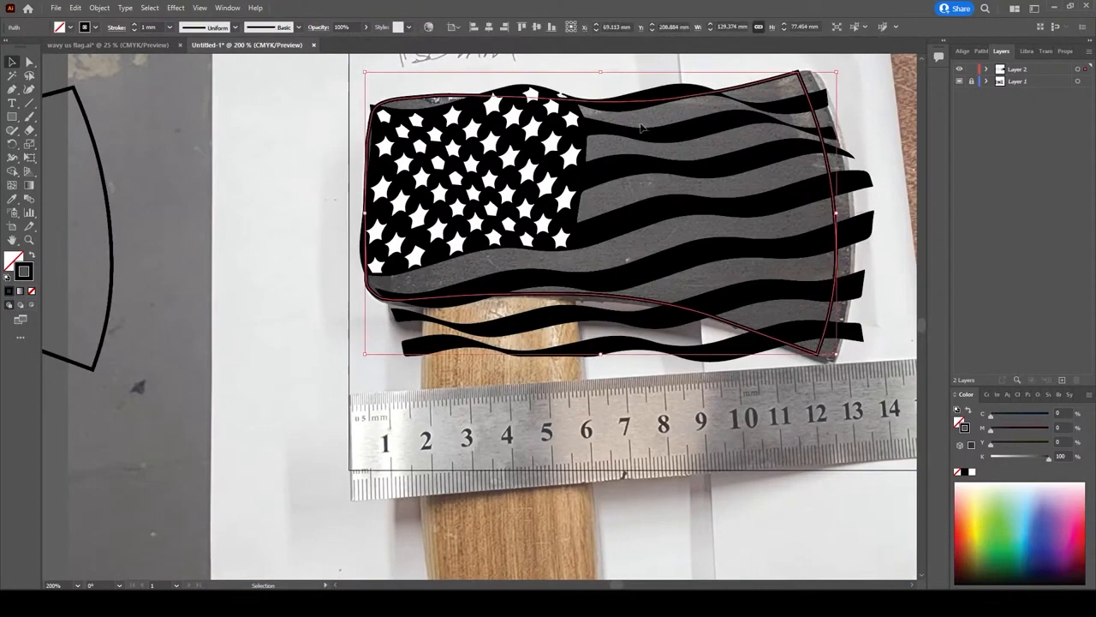
pyautogui.click(75, 7)
pyautogui.click(102, 64)
pyautogui.click(76, 8)
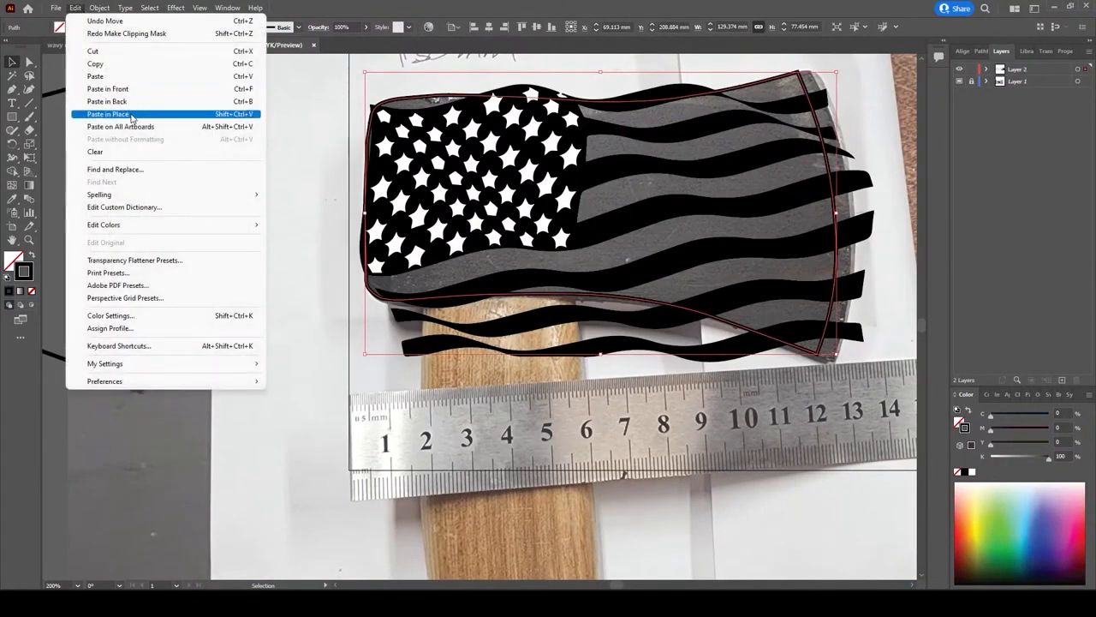
pyautogui.click(108, 114)
pyautogui.click(75, 8)
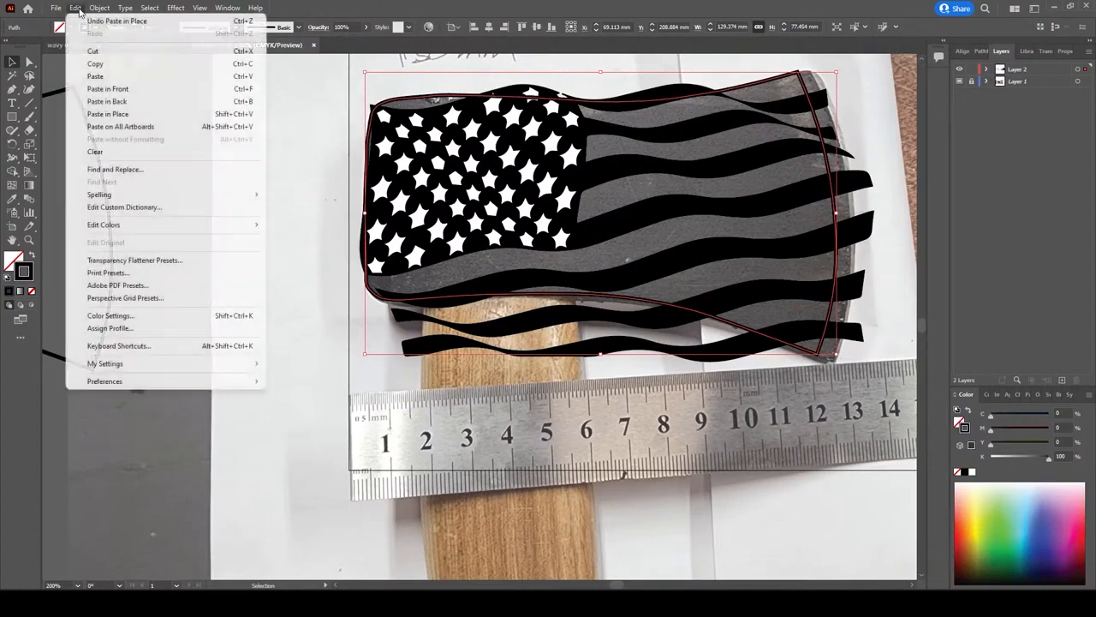
pyautogui.click(129, 88)
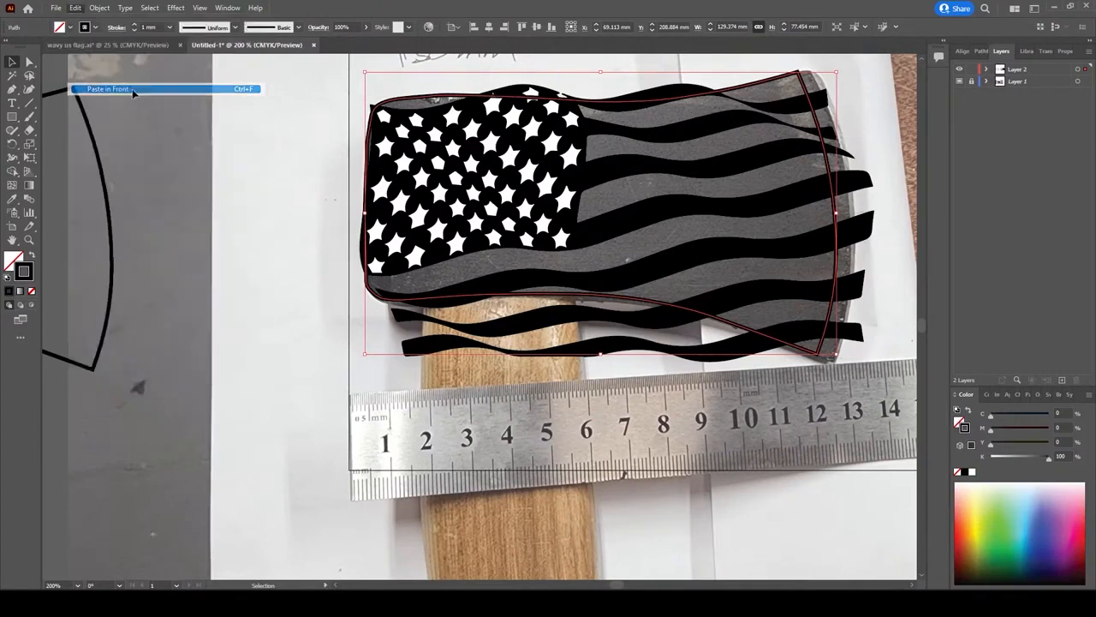
pyautogui.click(846, 144)
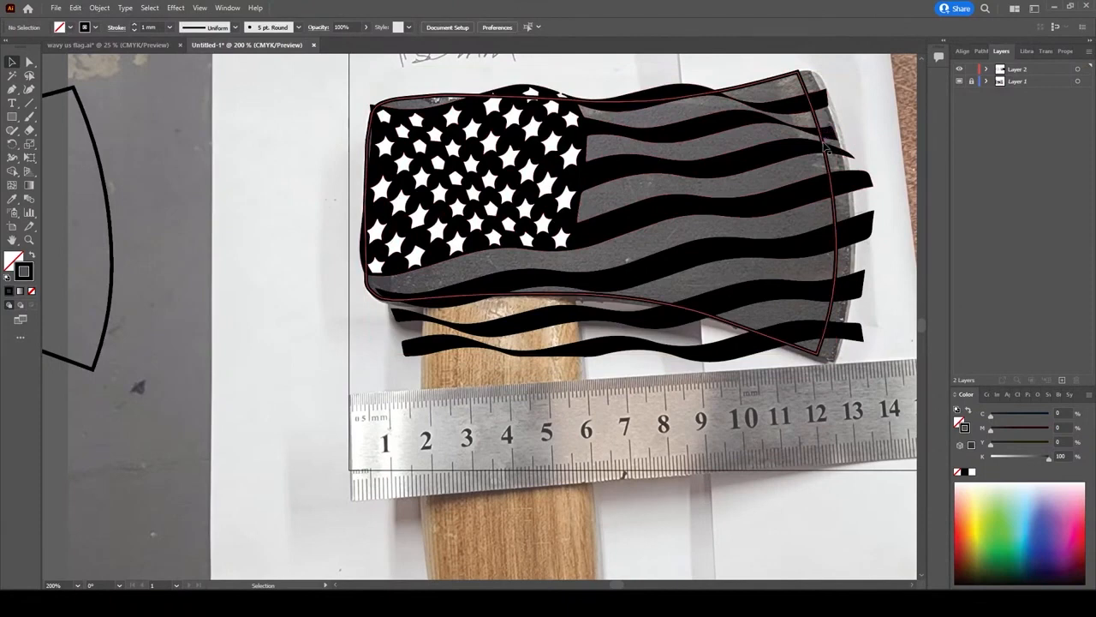
# Try a clipping mask that trims the wavy flag group to the axe outline over the photo
pyautogui.click(829, 144)
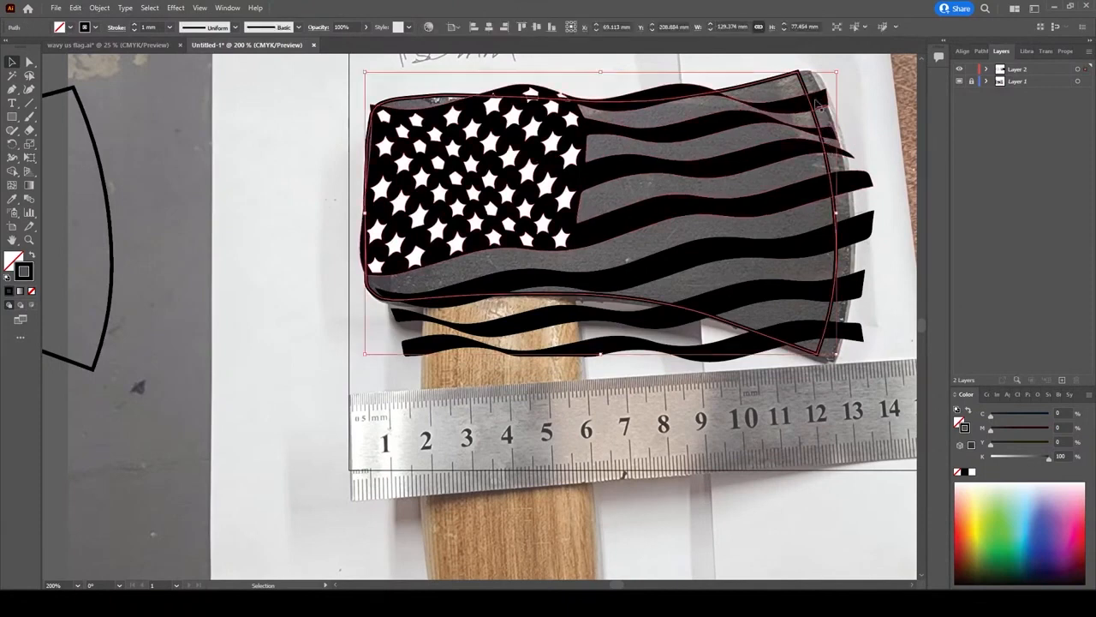
pyautogui.keyDown('shift'); pyautogui.click(738, 127); pyautogui.keyUp('shift')
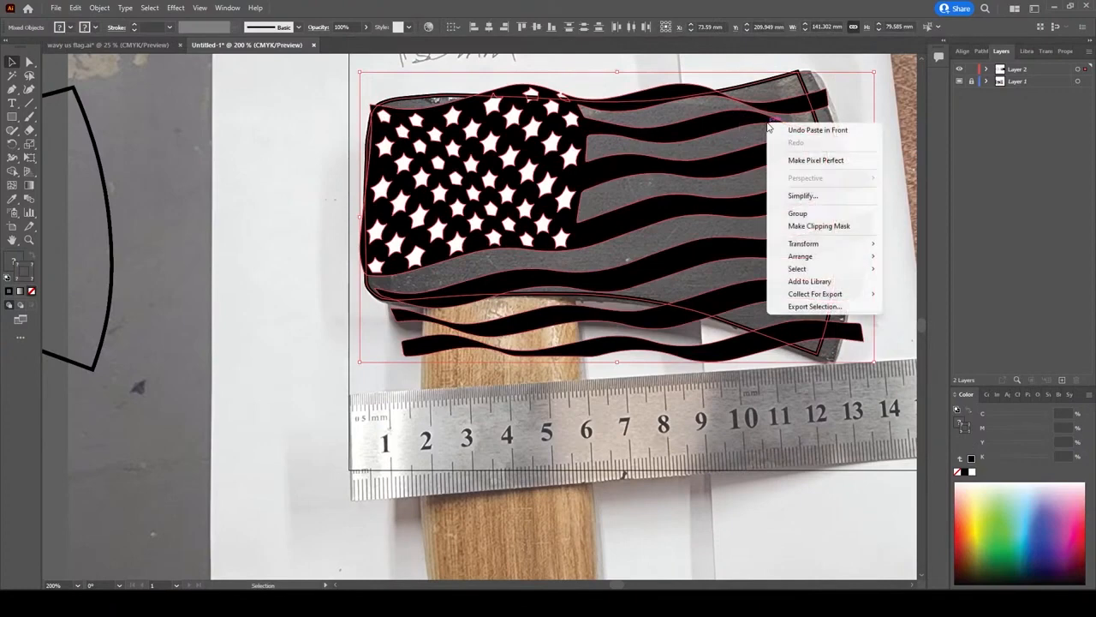
pyautogui.rightClick(768, 124)
pyautogui.click(819, 225)
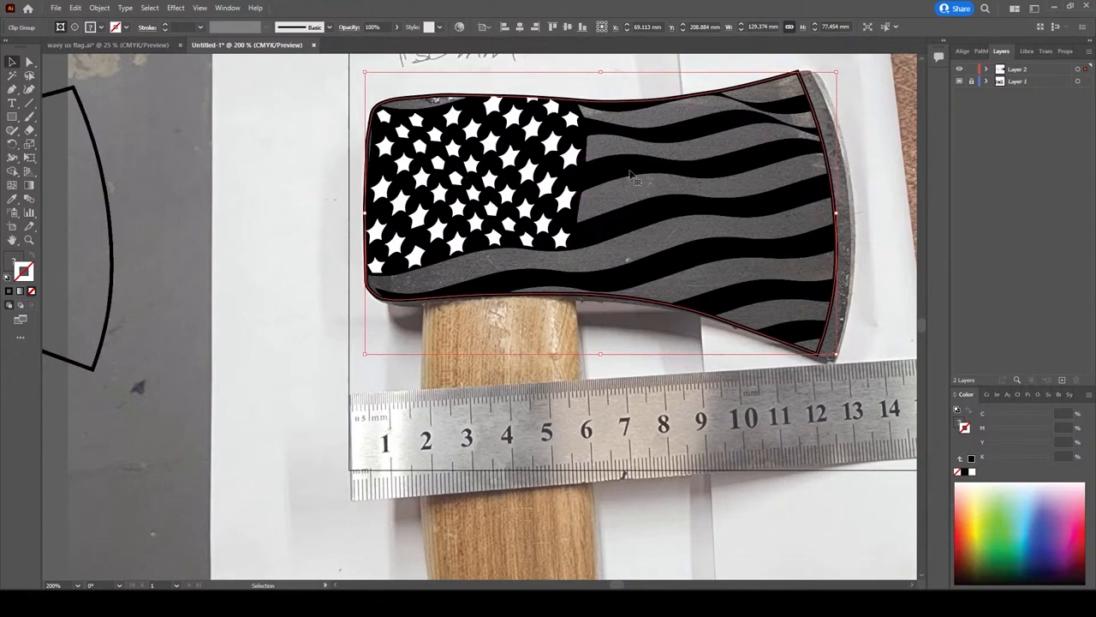
pyautogui.click(878, 144)
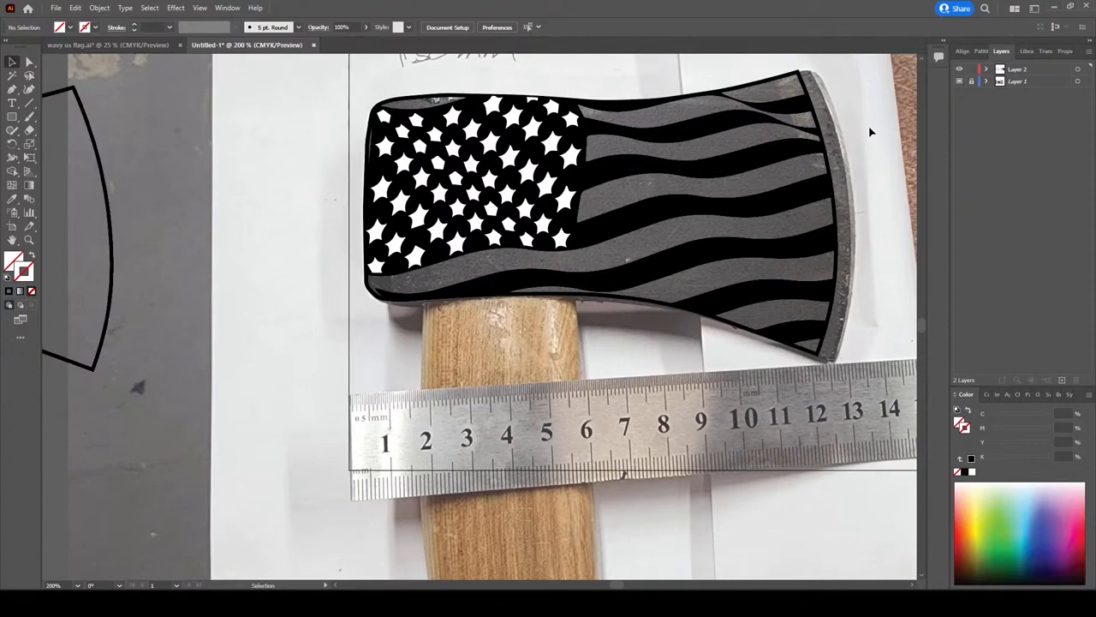
pyautogui.scroll(-1, 869, 125)
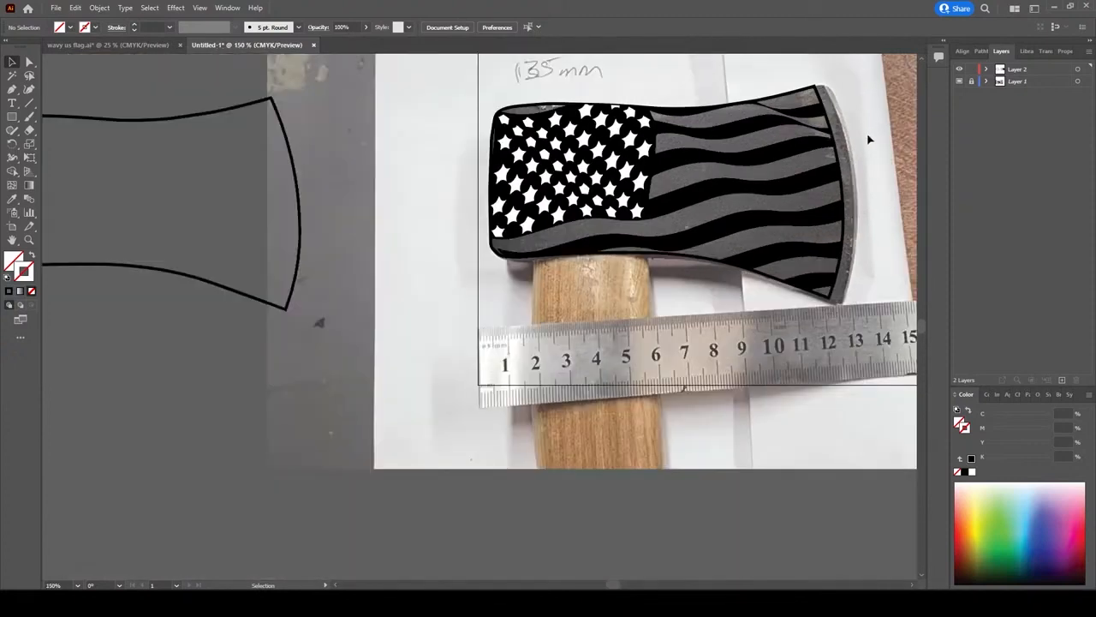
# Release the clipping mask from the flag artwork and clear the selection
pyautogui.click(824, 103)
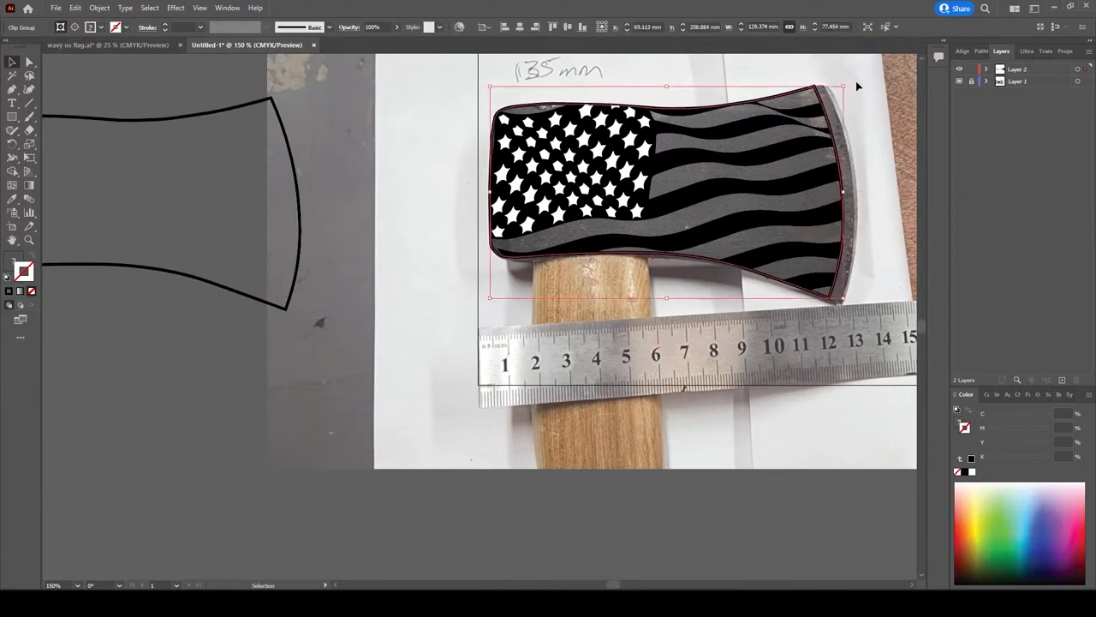
pyautogui.hotkey('ctrl', 'alt', '7')
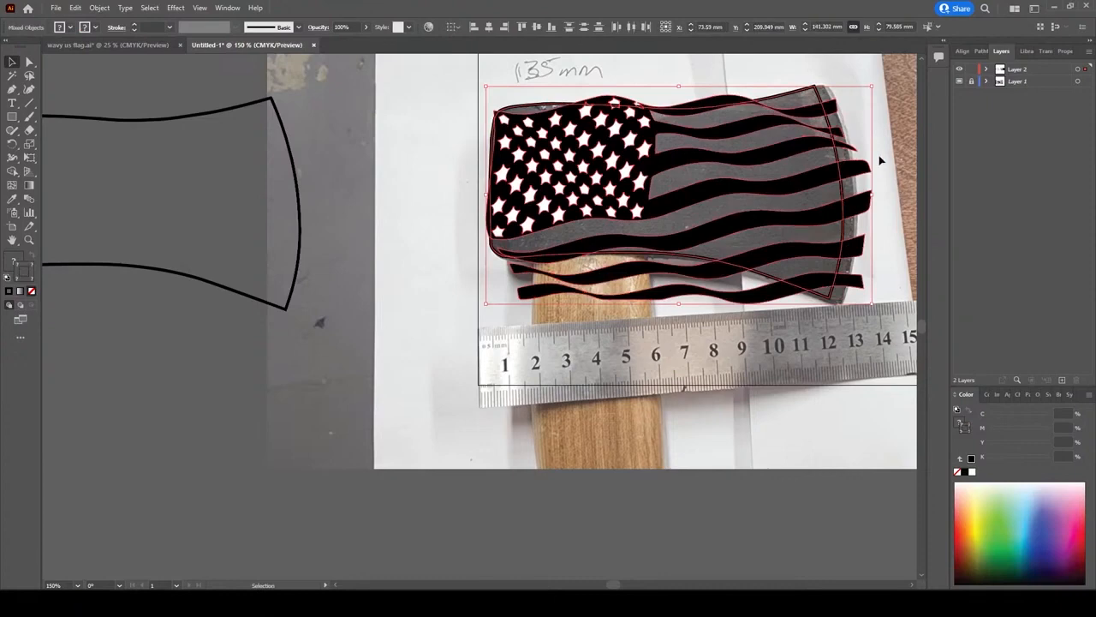
pyautogui.click(897, 136)
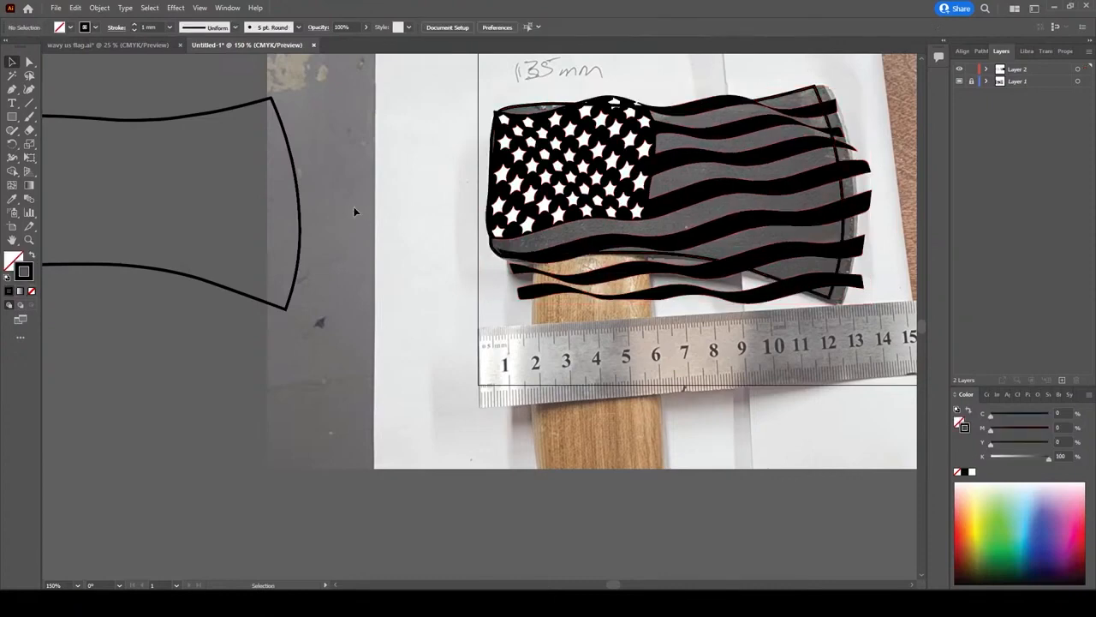
# Move the spare axe outline about 30 mm toward the template photo, level with the outline over the axe head
pyautogui.moveTo(225, 108); pyautogui.dragTo(309, 96)
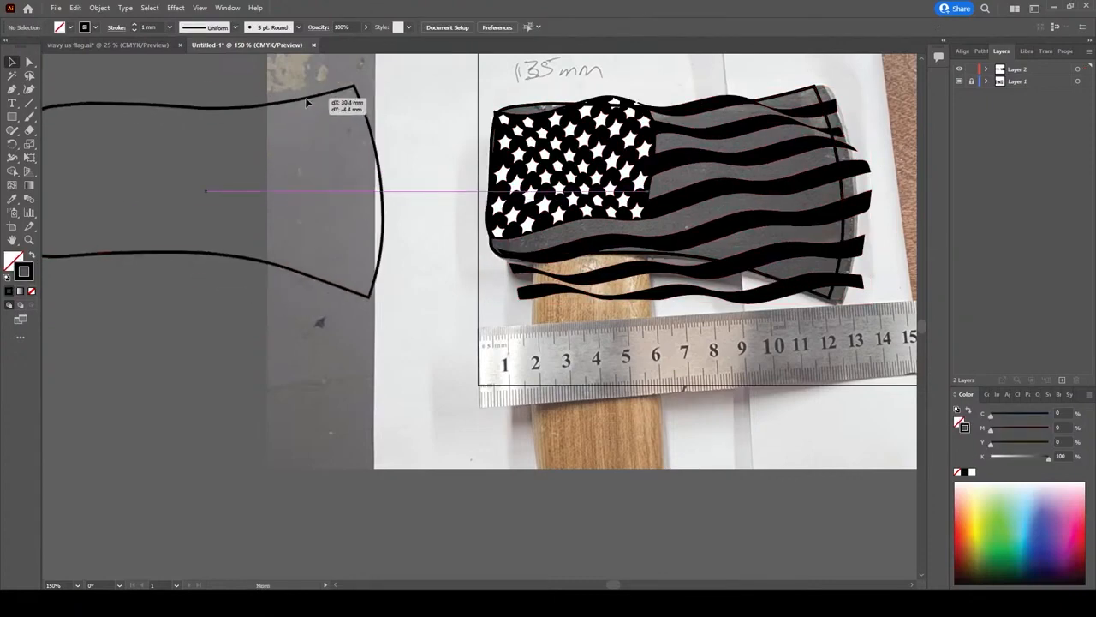
pyautogui.click(817, 96)
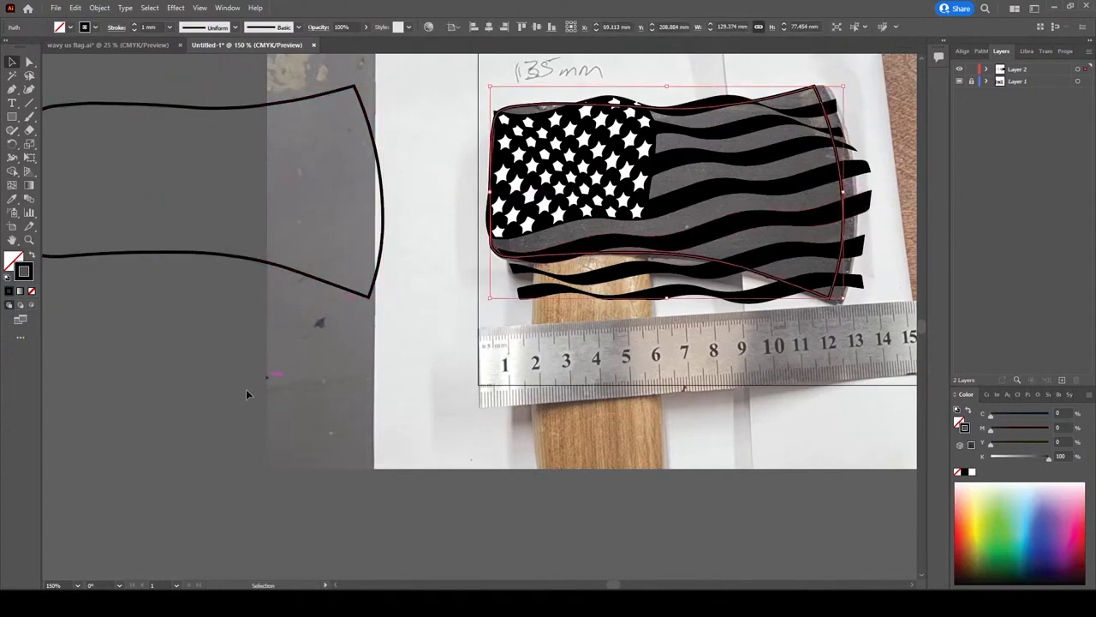
pyautogui.click(160, 334)
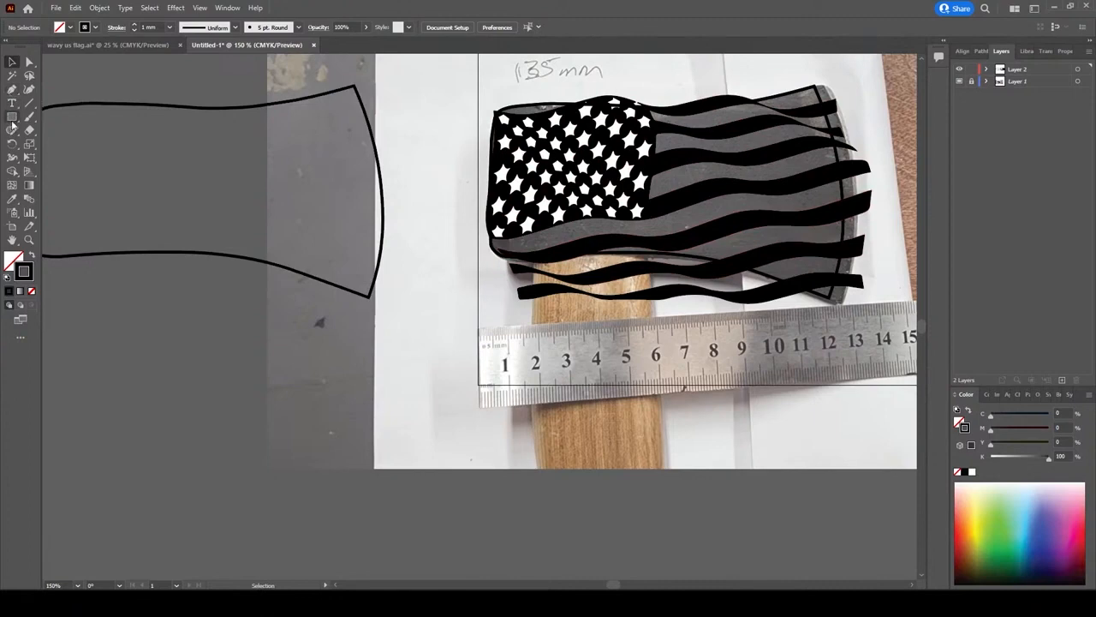
# Draw a small rounded rectangle about 17.6 by 13.8 mm below the spare axe outline
pyautogui.click(12, 117)
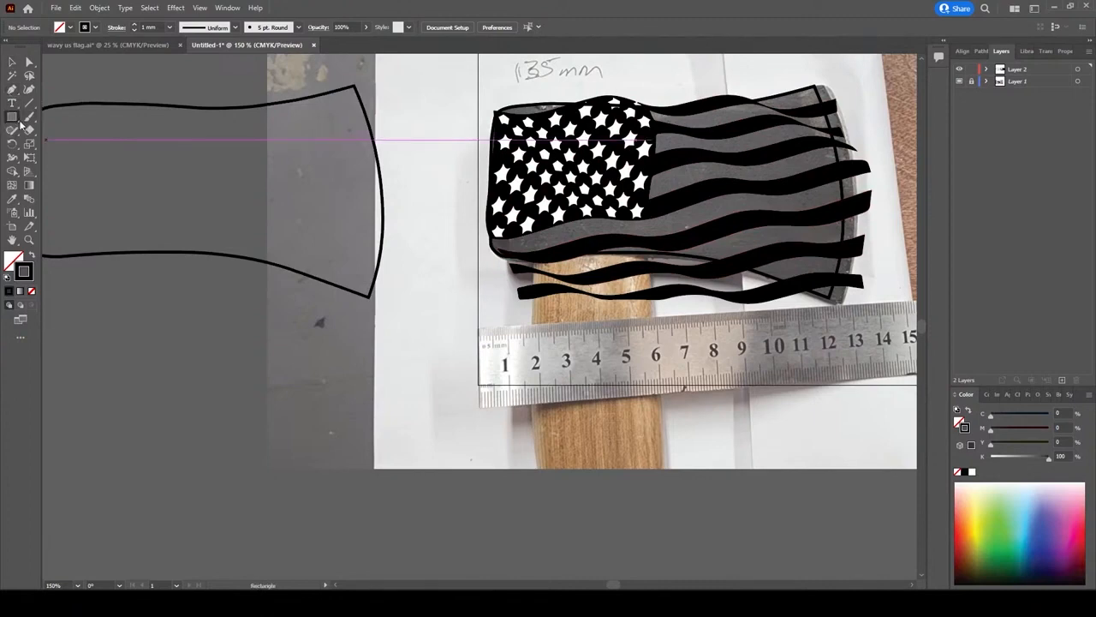
pyautogui.click(12, 117)
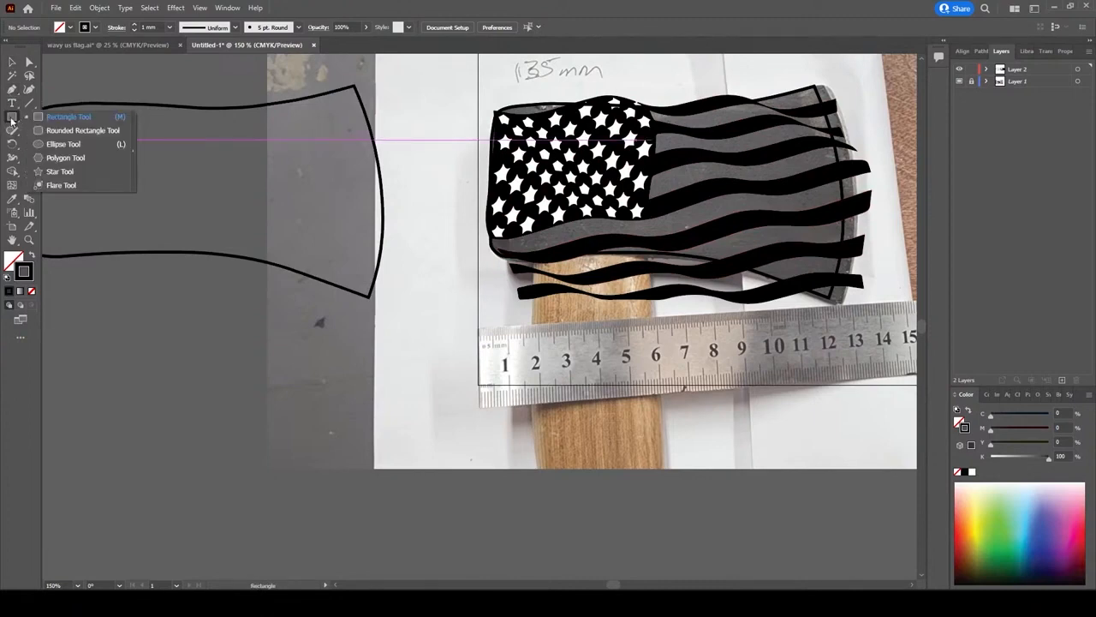
pyautogui.click(73, 133)
pyautogui.moveTo(195, 356); pyautogui.dragTo(244, 394)
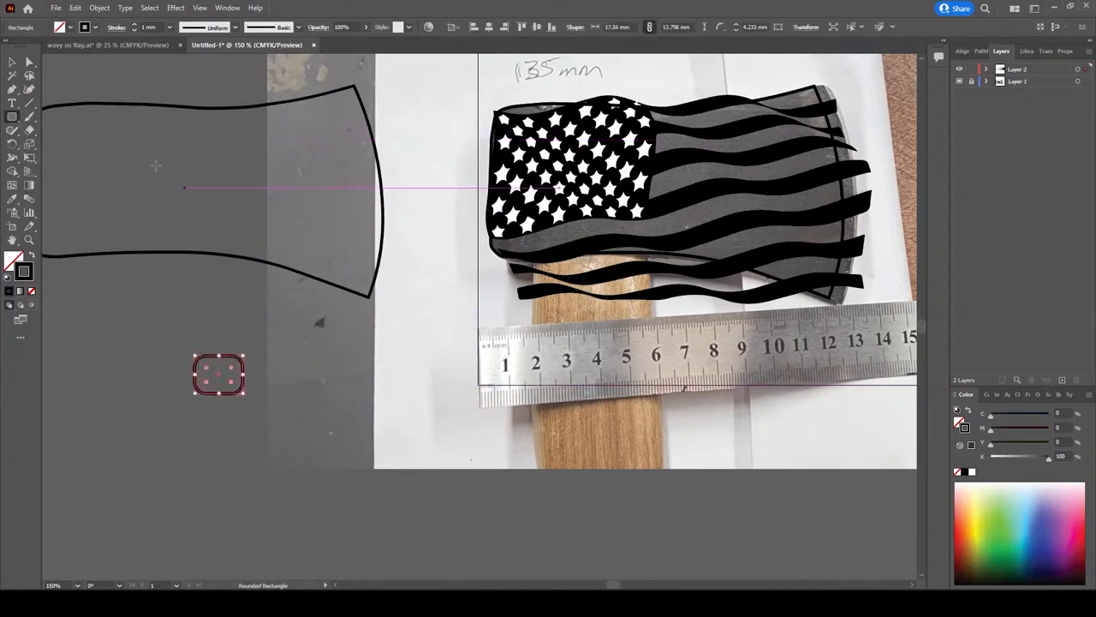
# Move the rounded rectangle inside the spare axe outline, midway between its long edges
pyautogui.click(12, 63)
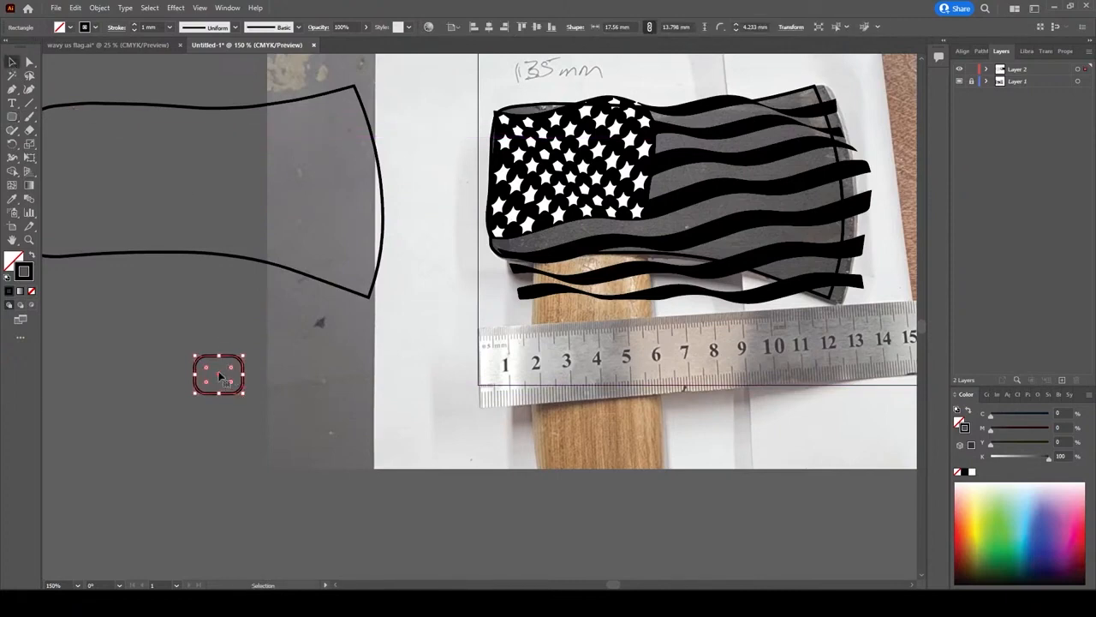
pyautogui.moveTo(219, 373); pyautogui.dragTo(189, 212)
pyautogui.moveTo(272, 172); pyautogui.dragTo(107, 192)
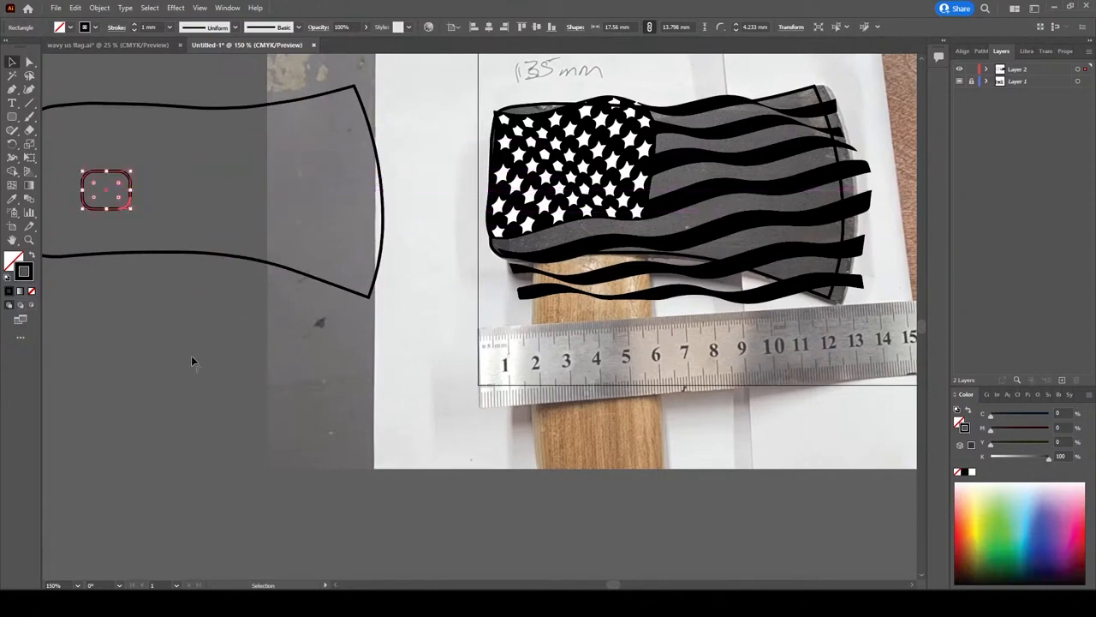
pyautogui.click(137, 329)
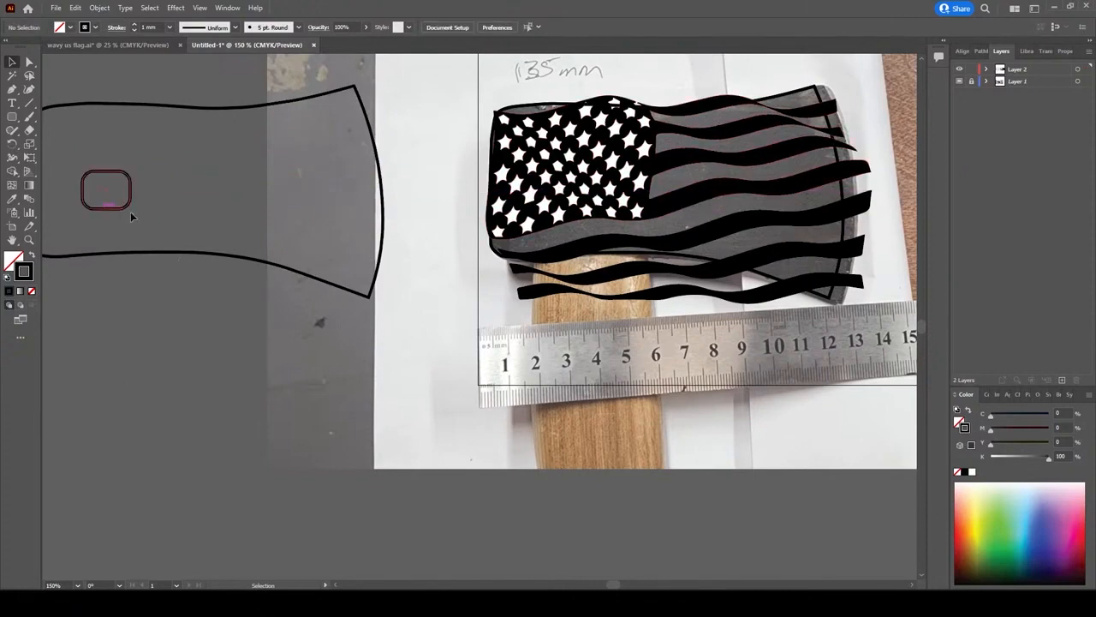
# Move the wavy flag group off the axe photo so it covers the spare outline and the rounded rectangle
pyautogui.click(682, 206)
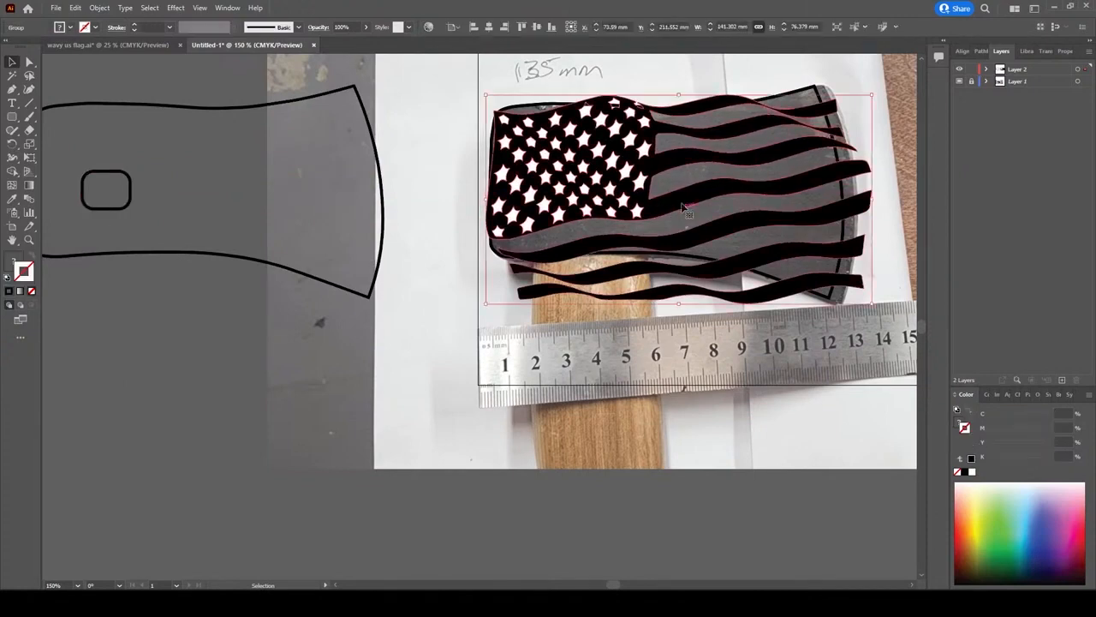
pyautogui.moveTo(683, 206); pyautogui.dragTo(491, 175)
pyautogui.click(119, 206)
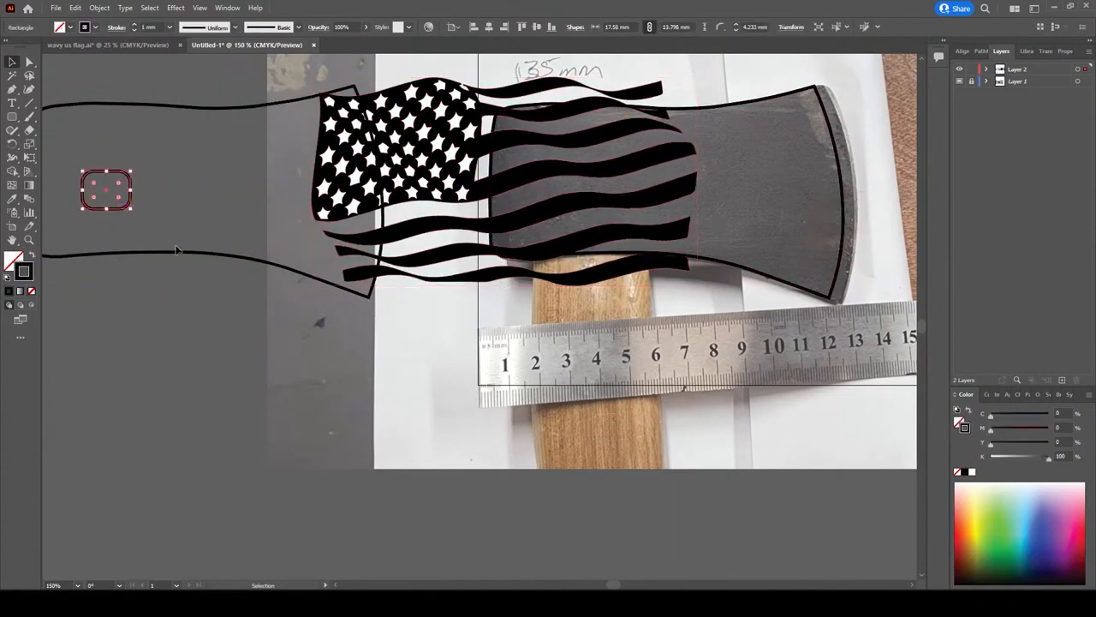
pyautogui.click(149, 287)
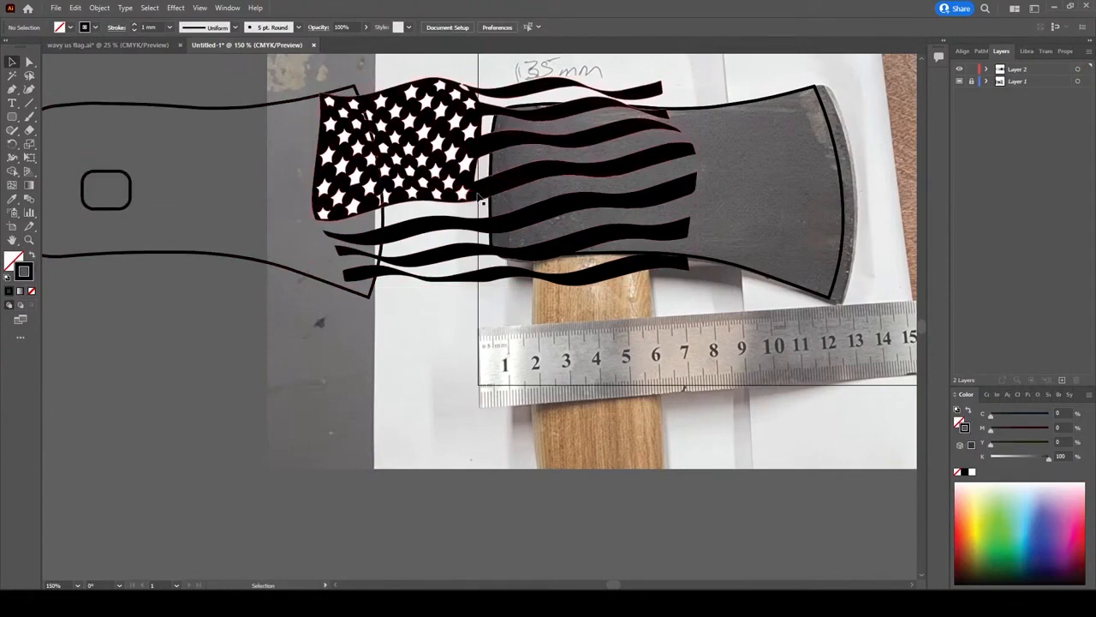
pyautogui.moveTo(469, 205); pyautogui.dragTo(180, 204)
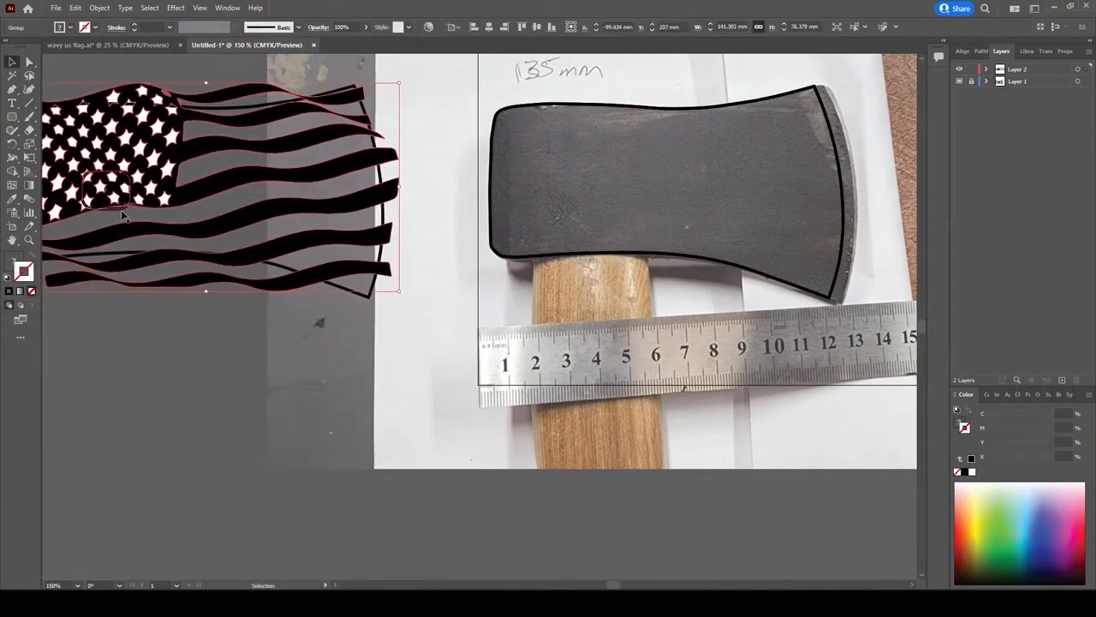
# Duplicate the spare axe outline and the rounded rectangle in place, pasting the copies in front of the flag
pyautogui.click(121, 209)
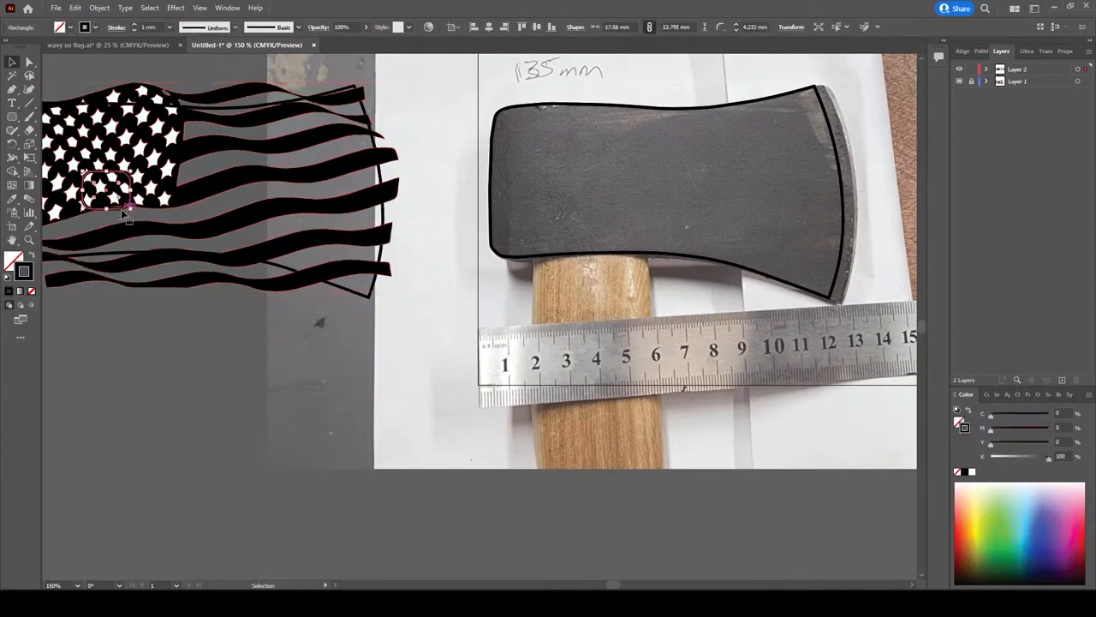
pyautogui.click(121, 256)
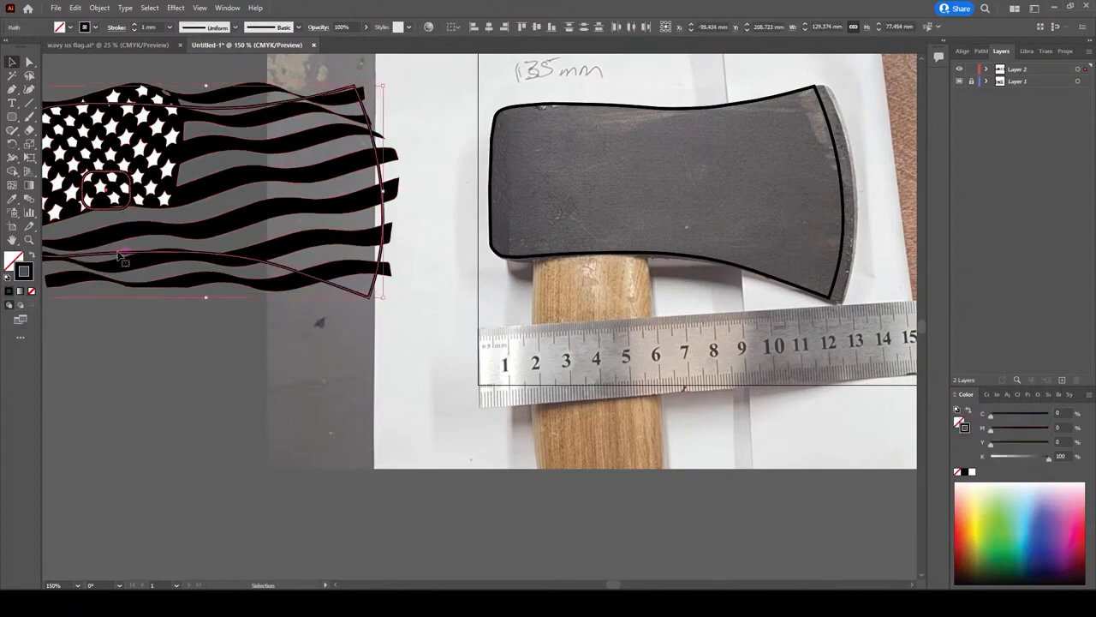
pyautogui.click(76, 8)
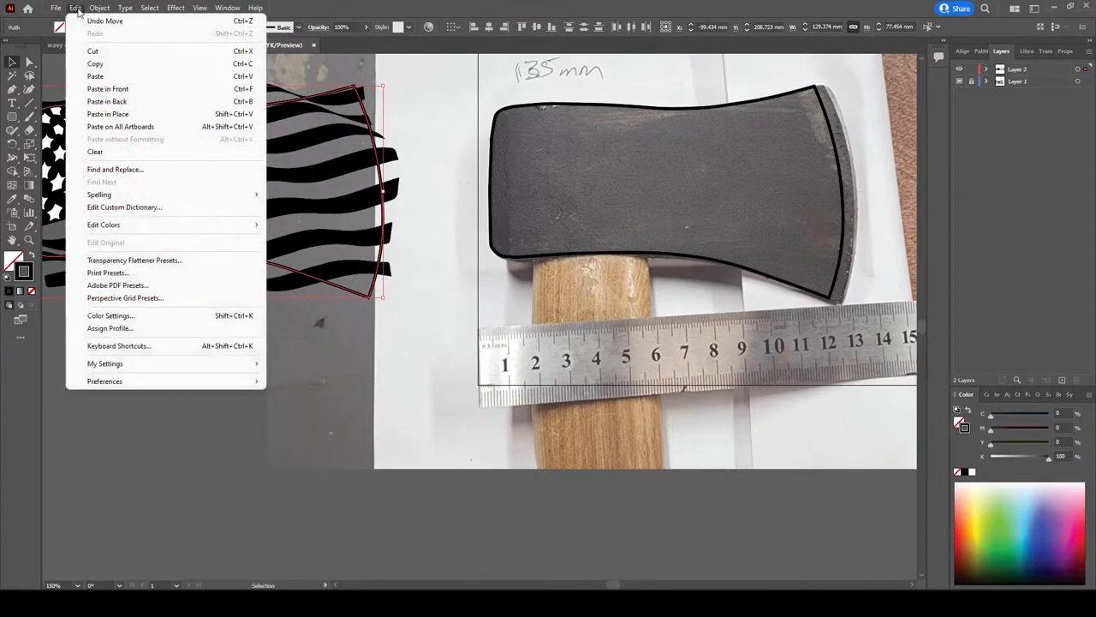
pyautogui.click(99, 64)
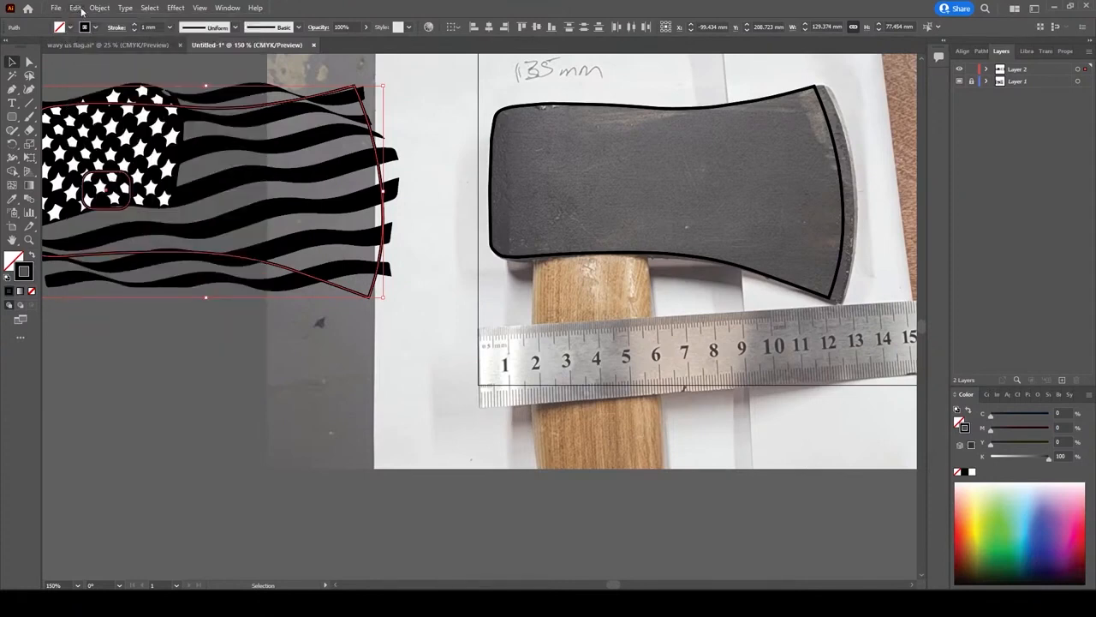
pyautogui.click(77, 7)
pyautogui.click(115, 89)
pyautogui.click(173, 387)
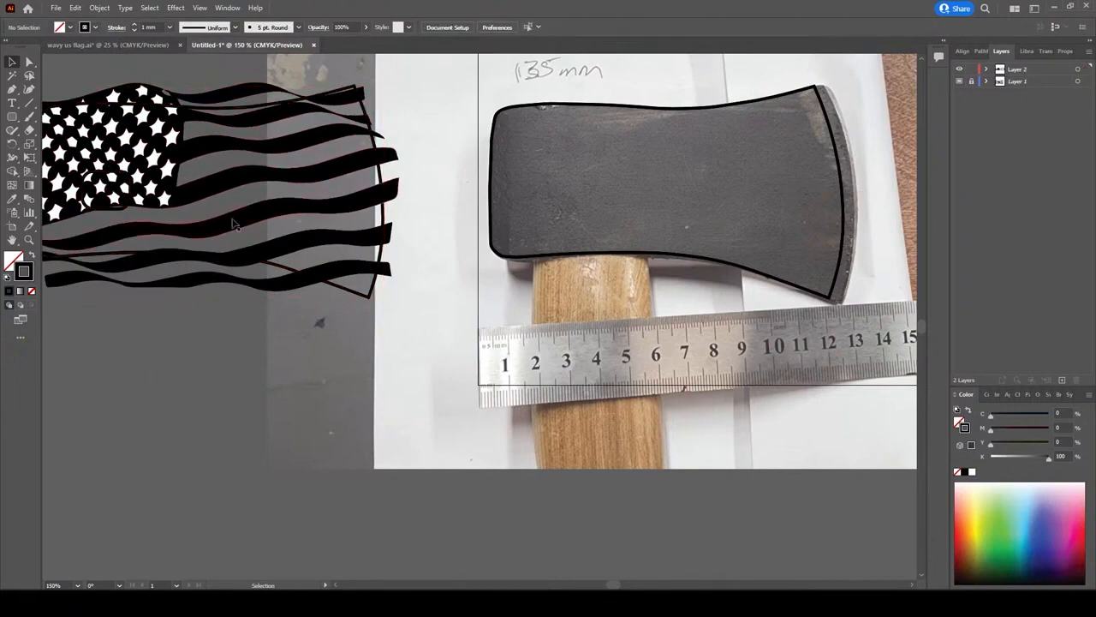
# Make a clipping mask from the copied axe outline and the wavy flag group
pyautogui.click(293, 249)
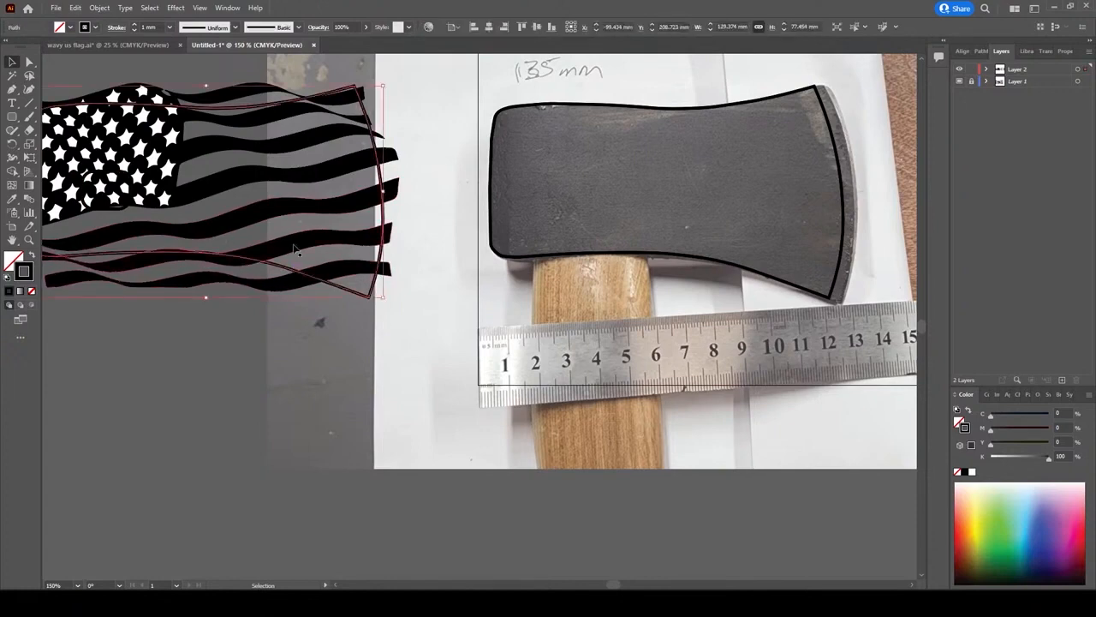
pyautogui.keyDown('shift'); pyautogui.click(294, 249); pyautogui.keyUp('shift')
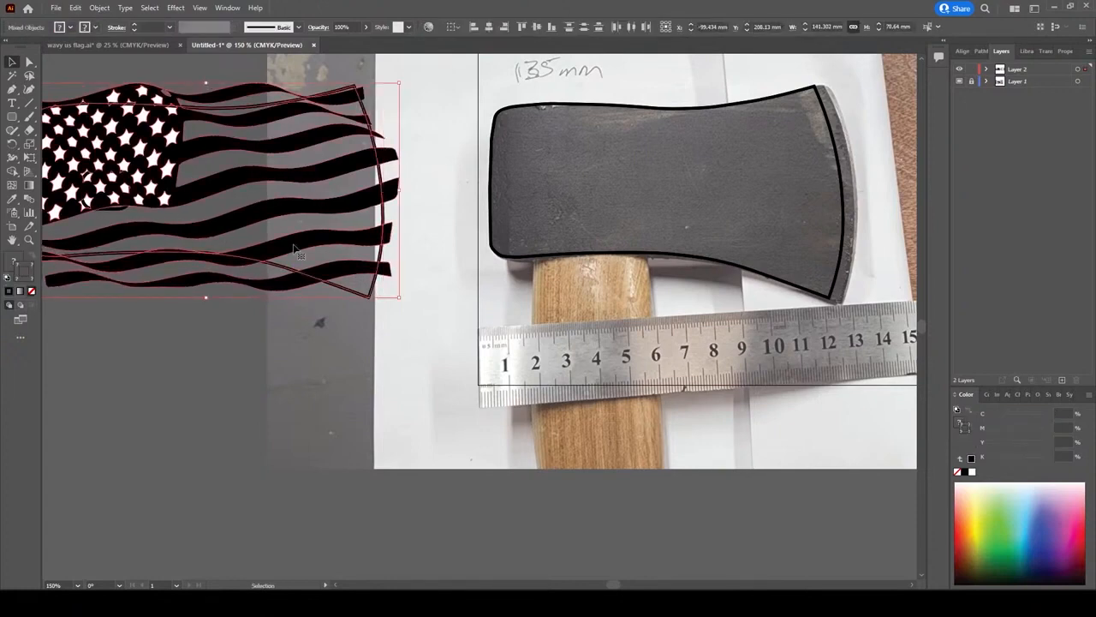
pyautogui.rightClick(294, 250)
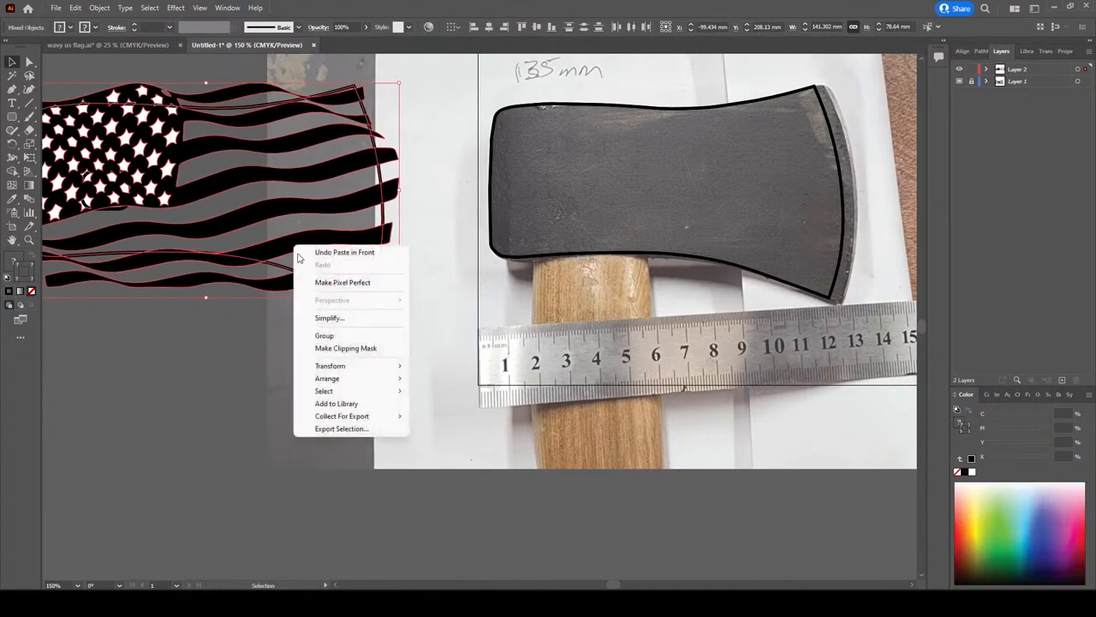
pyautogui.click(346, 349)
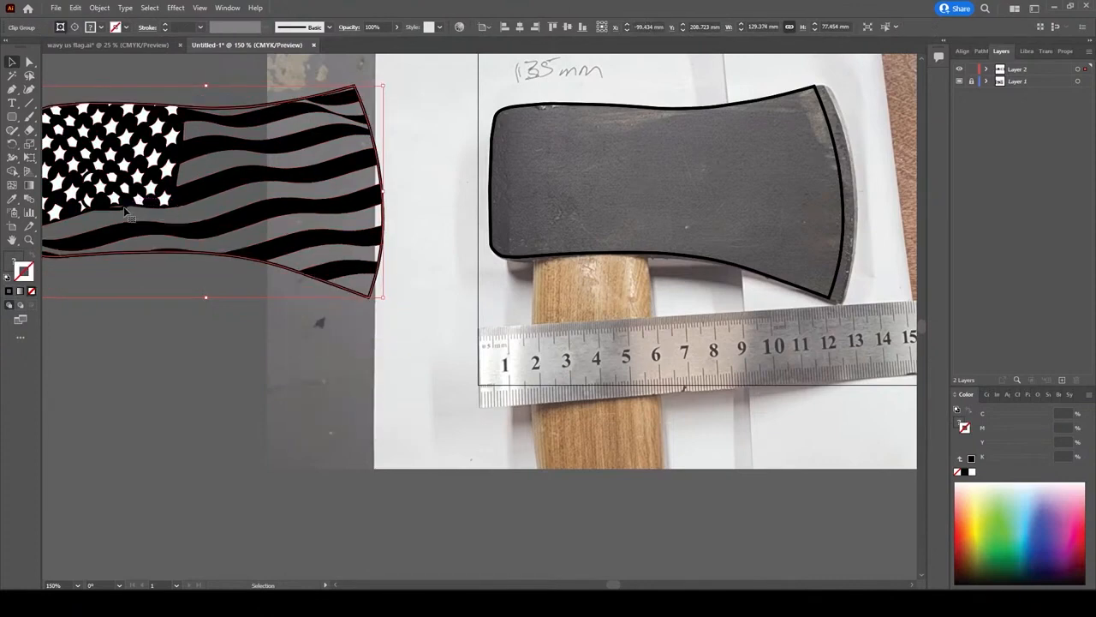
# Try to make a compound path from the rounded rectangle and the clipped flag
pyautogui.click(123, 209)
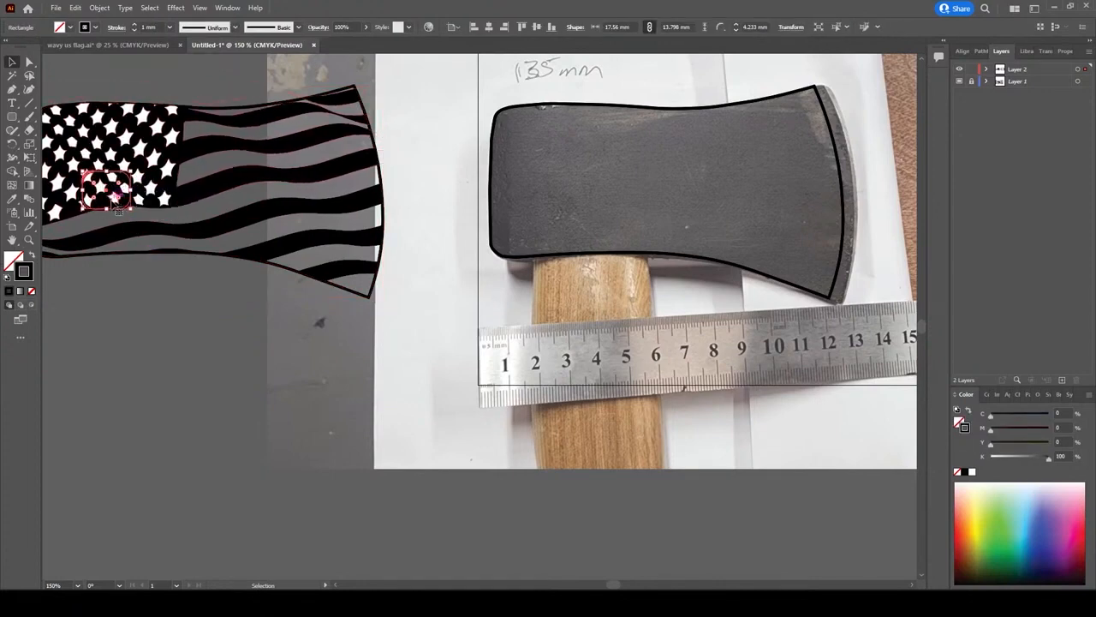
pyautogui.keyDown('shift'); pyautogui.click(137, 252); pyautogui.keyUp('shift')
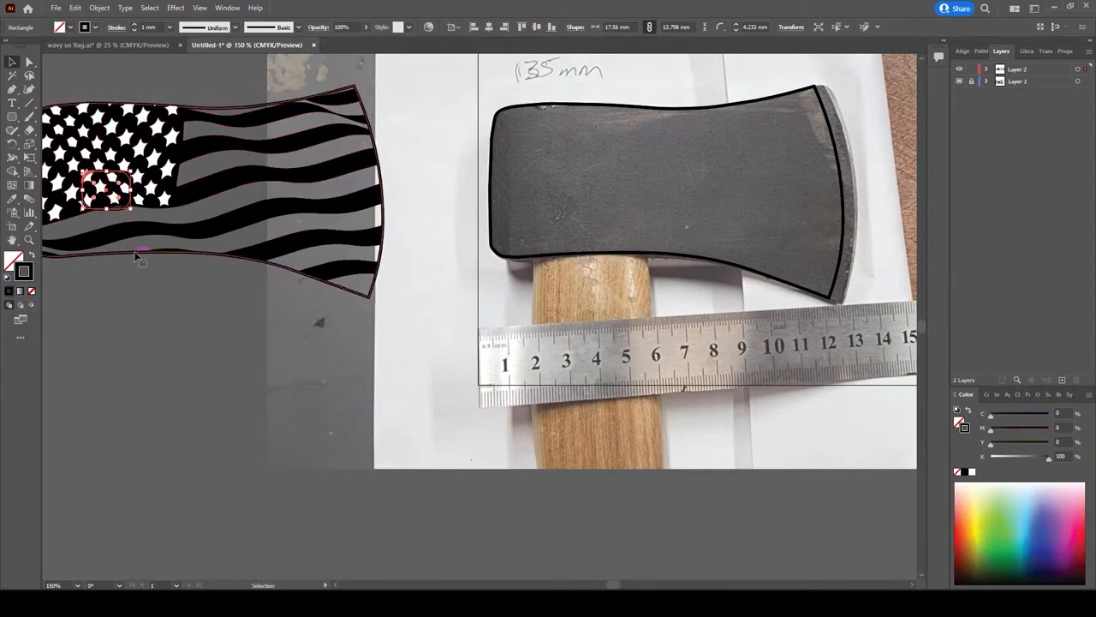
pyautogui.click(99, 8)
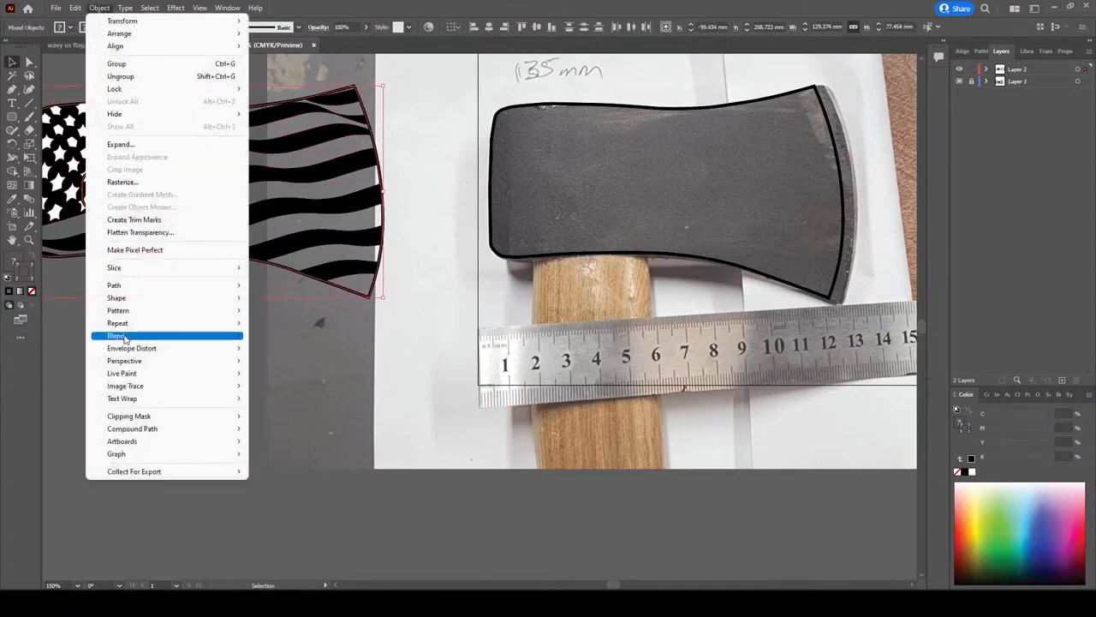
pyautogui.moveTo(151, 430)
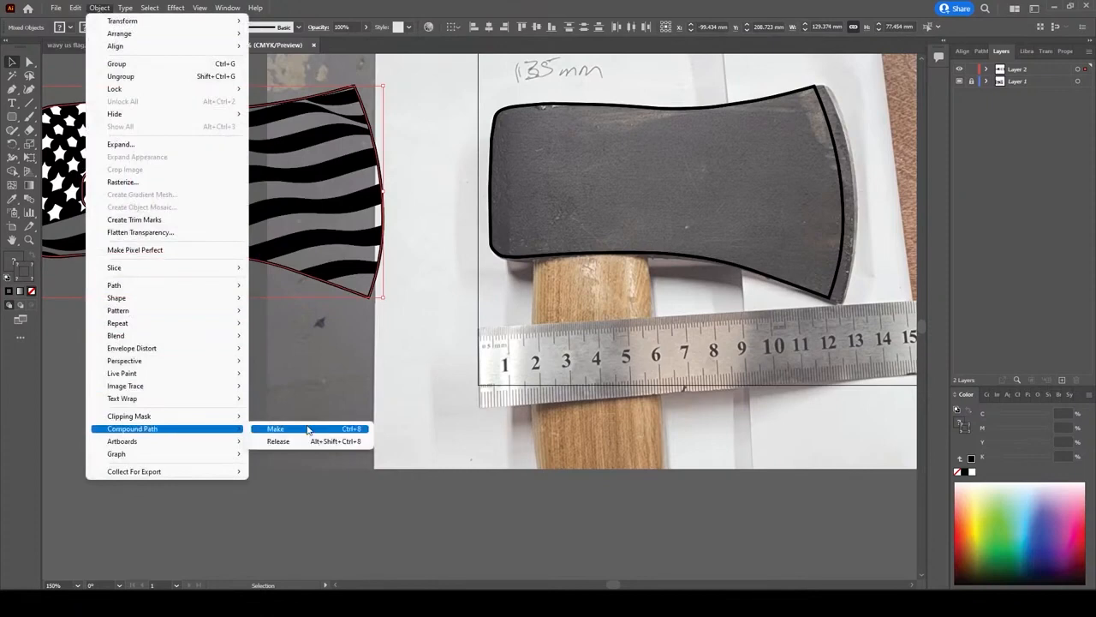
pyautogui.click(274, 429)
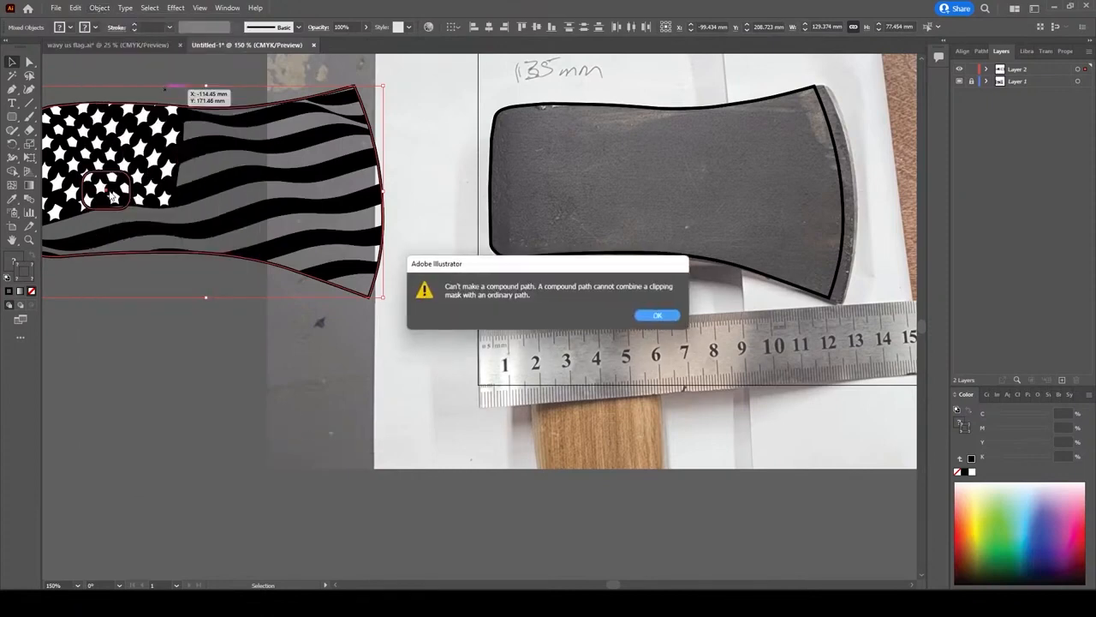
pyautogui.click(651, 316)
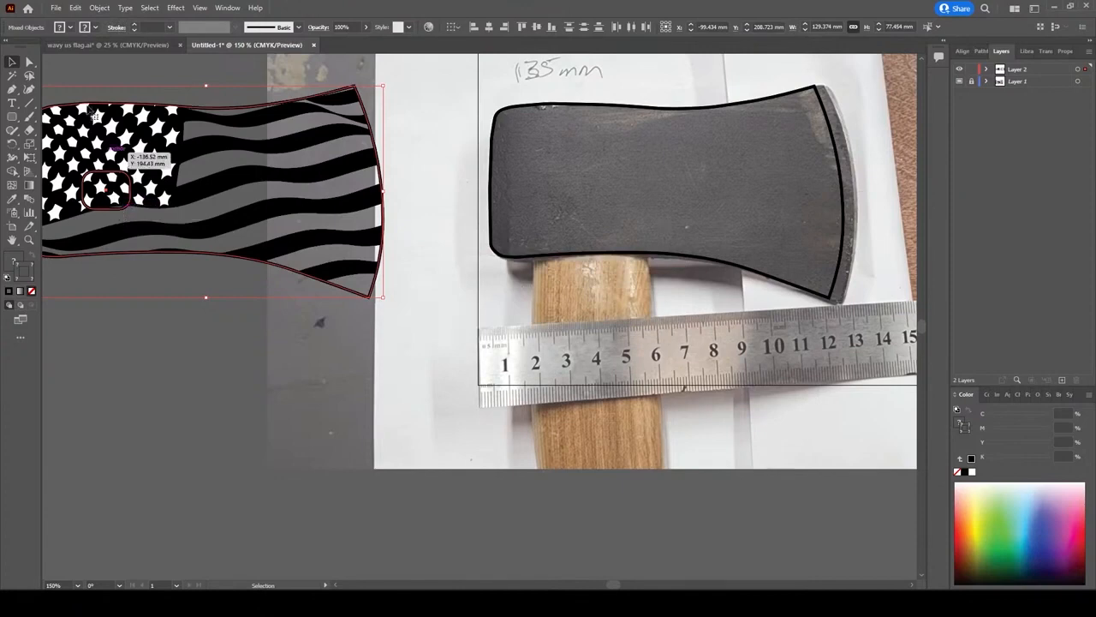
# Group the rounded rectangle with the clipped flag
pyautogui.click(107, 8)
pyautogui.click(116, 64)
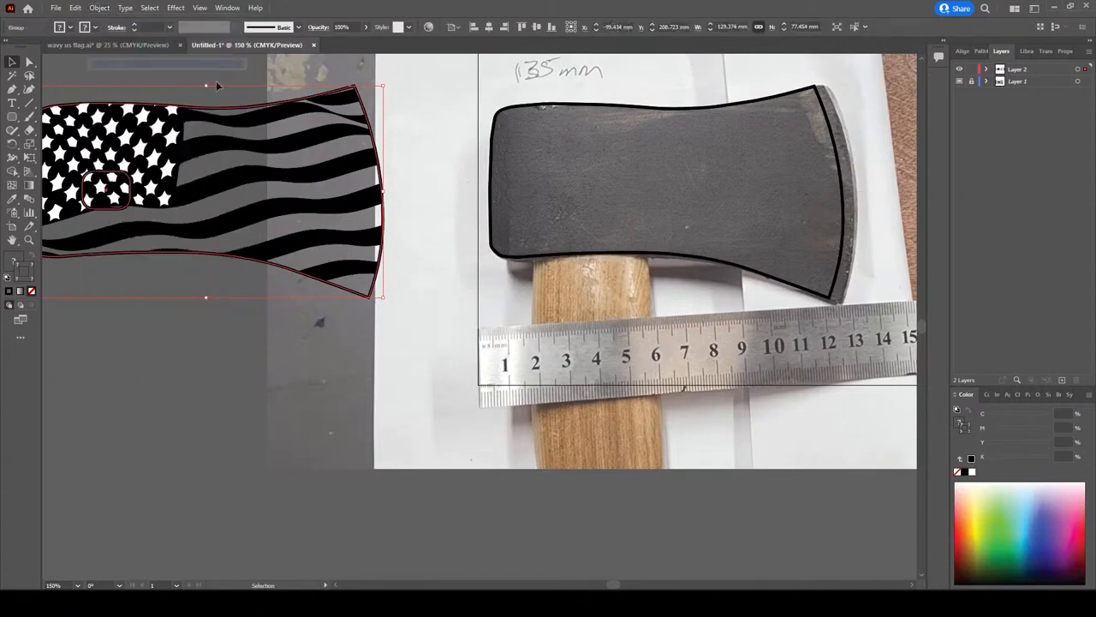
pyautogui.click(130, 65)
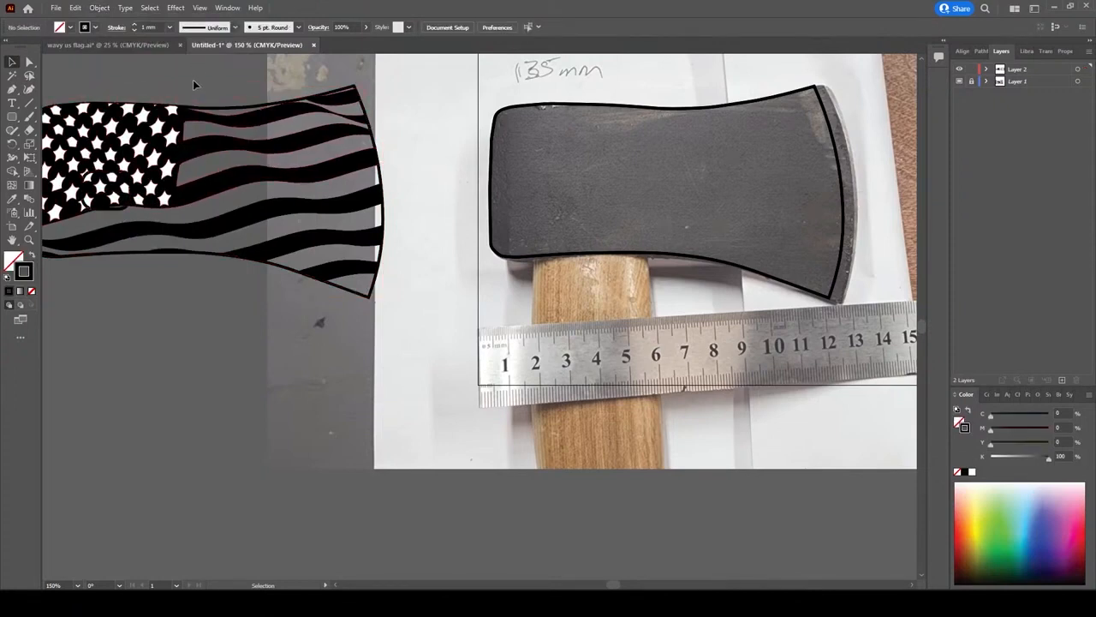
# Undo the grouping and the clipping mask so the whole flag is restored, and deselect everything
pyautogui.hotkey('ctrl', 'a')
pyautogui.click(150, 313)
pyautogui.hotkey('ctrl', 'z')
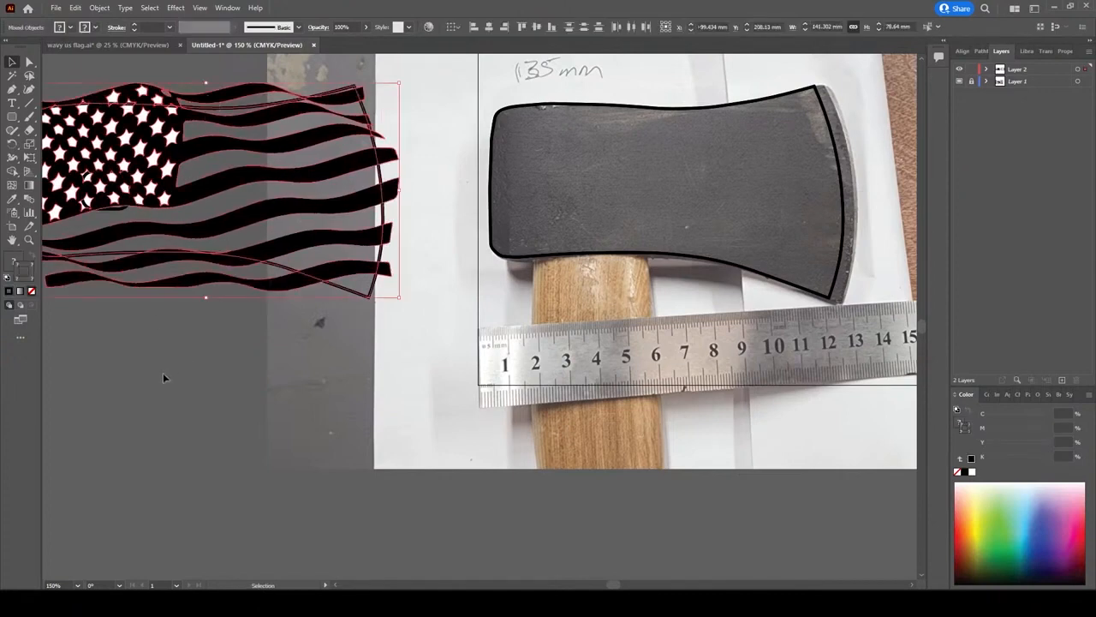
pyautogui.click(166, 378)
# Combine the copied axe outline and rounded rectangle into one compound path
pyautogui.click(124, 257)
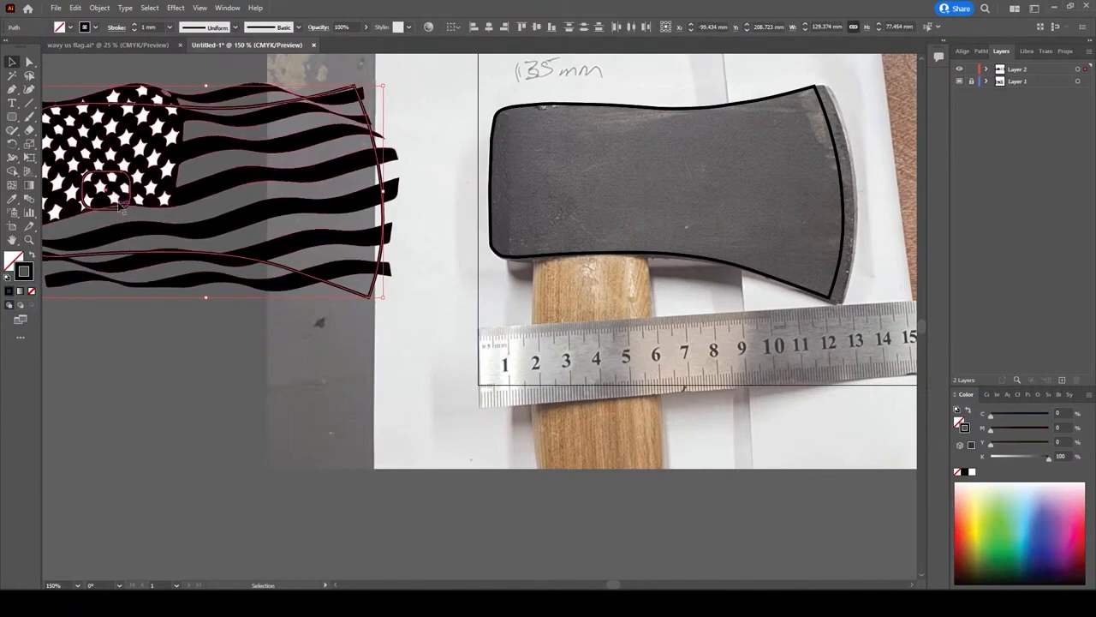
pyautogui.click(99, 8)
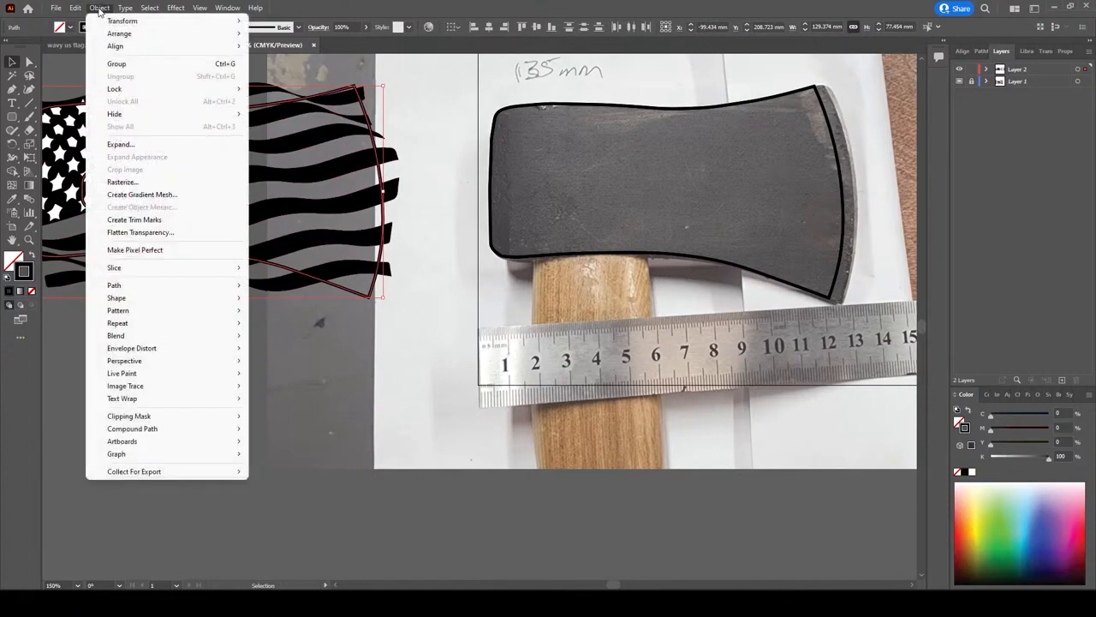
pyautogui.moveTo(159, 432)
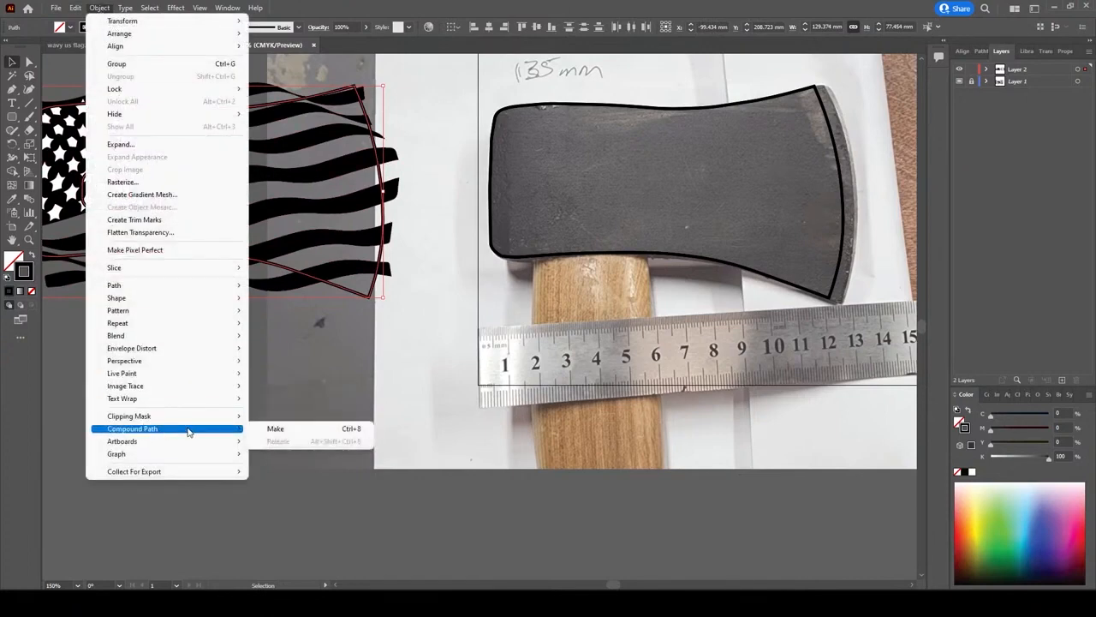
pyautogui.click(282, 431)
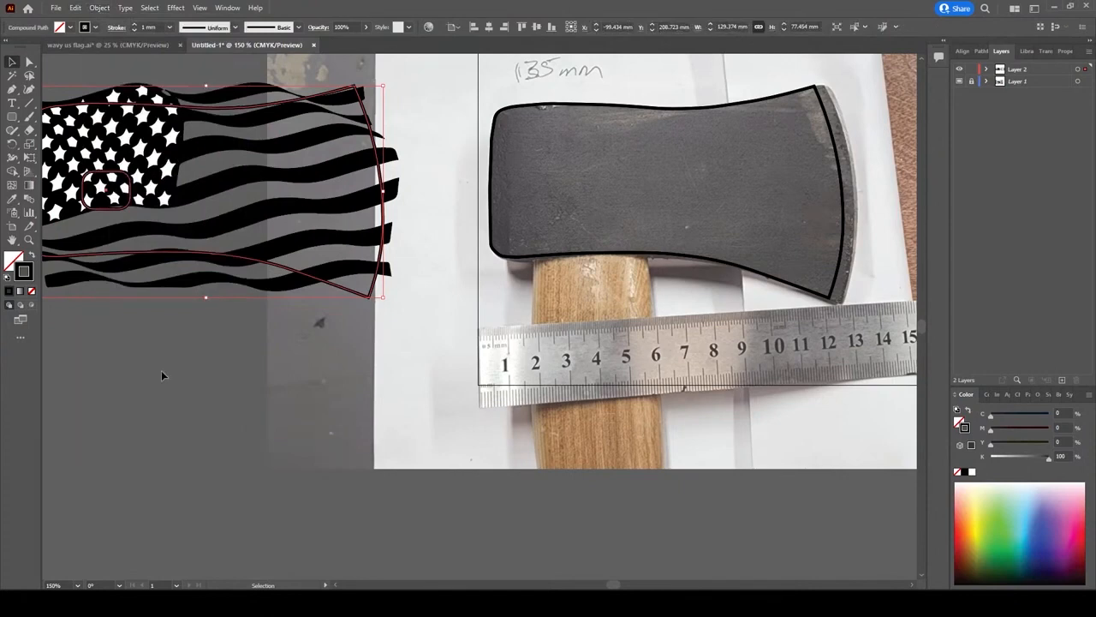
# Clip the wavy flag group to the compound path with a clipping mask, and deselect it
pyautogui.keyDown('shift'); pyautogui.click(268, 218); pyautogui.keyUp('shift')
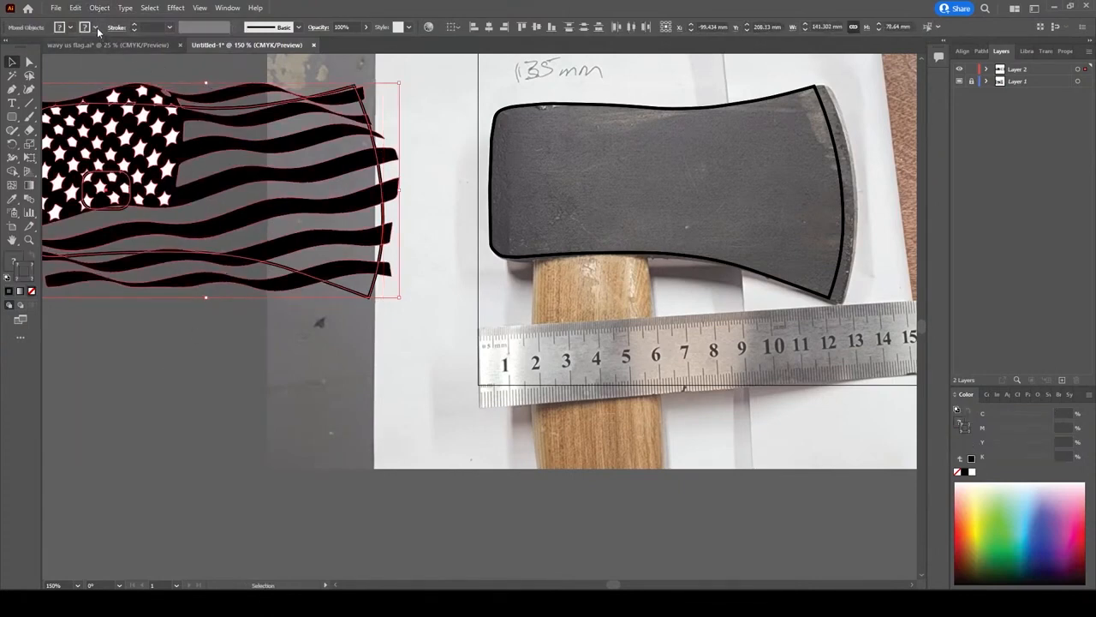
pyautogui.rightClick(197, 151)
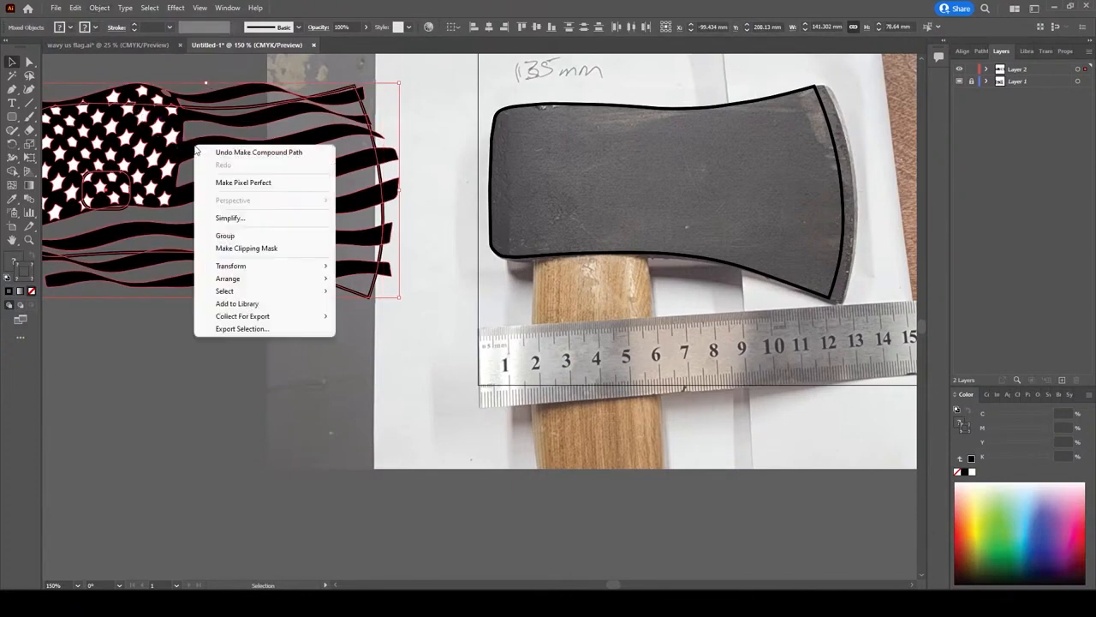
pyautogui.click(266, 249)
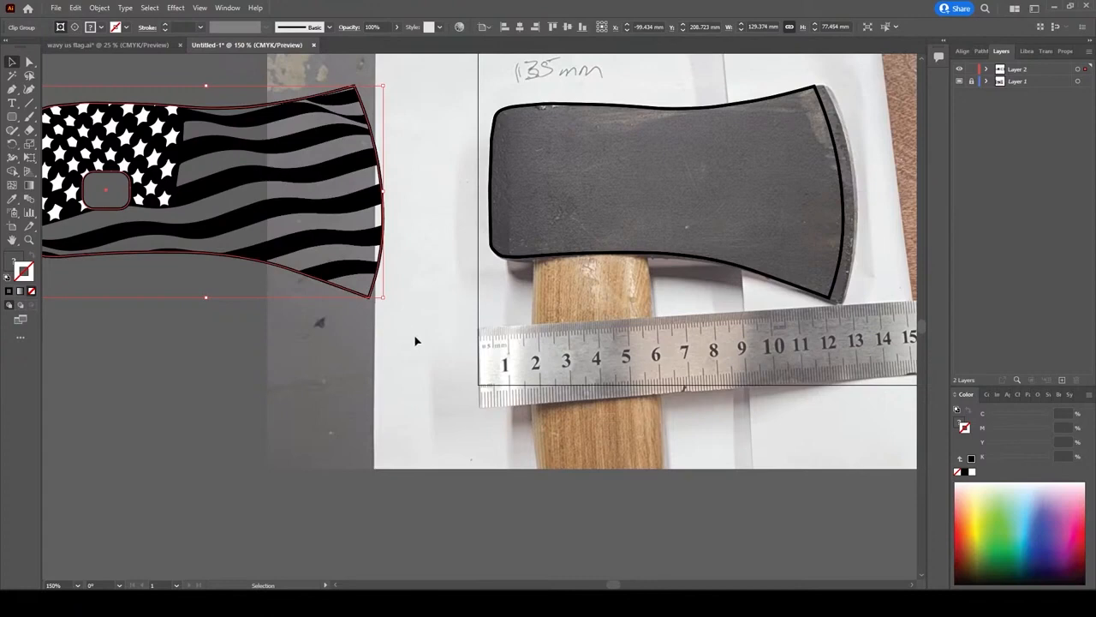
pyautogui.click(276, 393)
# Undo the flag's clipping mask and move the flag group onto the axe photo, covering the outline over the axe head
pyautogui.moveTo(284, 397); pyautogui.dragTo(586, 452)
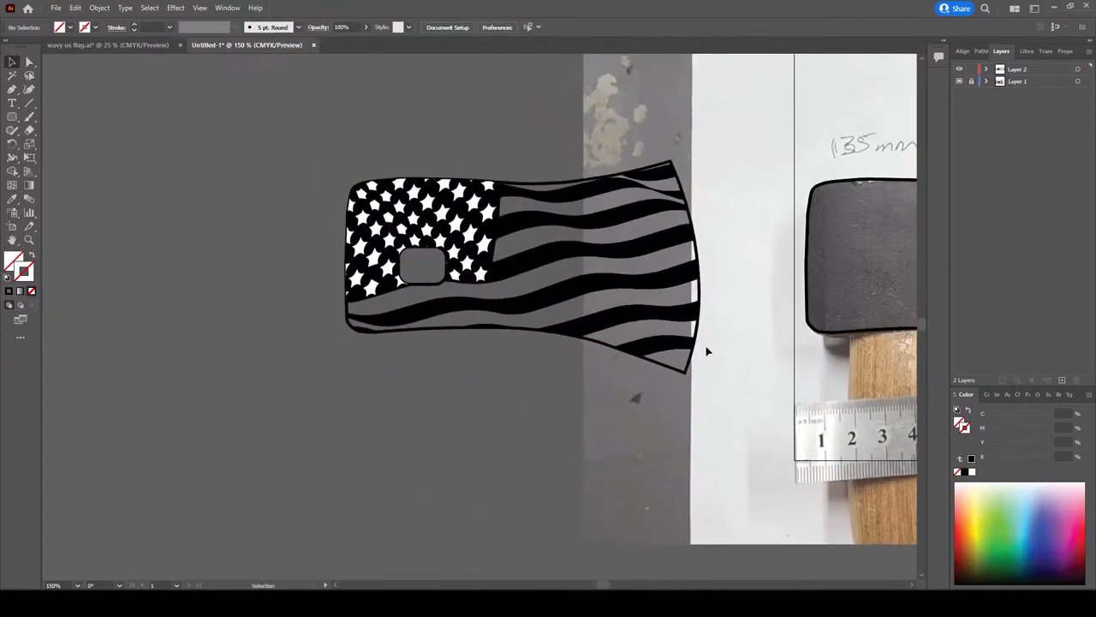
pyautogui.scroll(1, 505, 278)
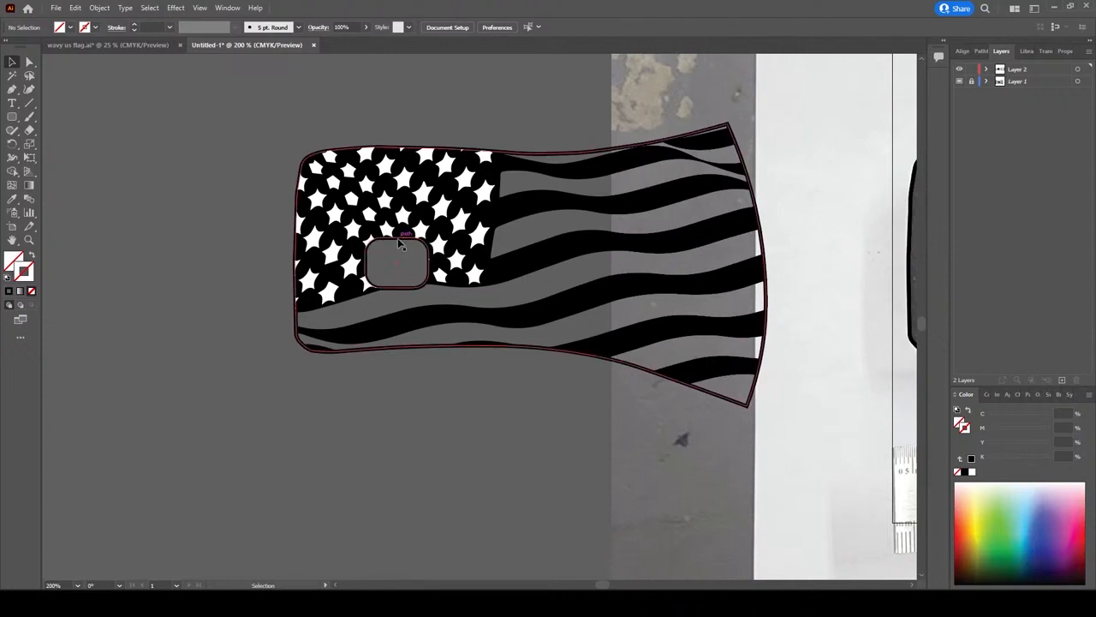
pyautogui.moveTo(397, 238); pyautogui.dragTo(500, 476)
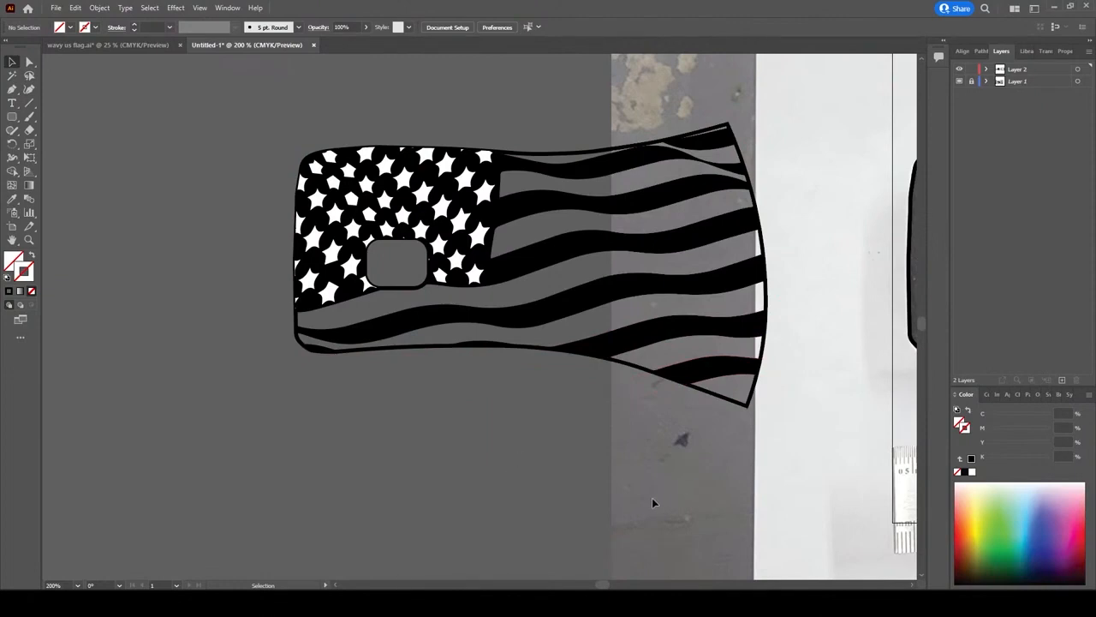
pyautogui.moveTo(783, 483)
pyautogui.mouseDown()
pyautogui.moveTo(640, 448)
pyautogui.moveTo(494, 451)
pyautogui.moveTo(772, 483)
pyautogui.mouseUp()
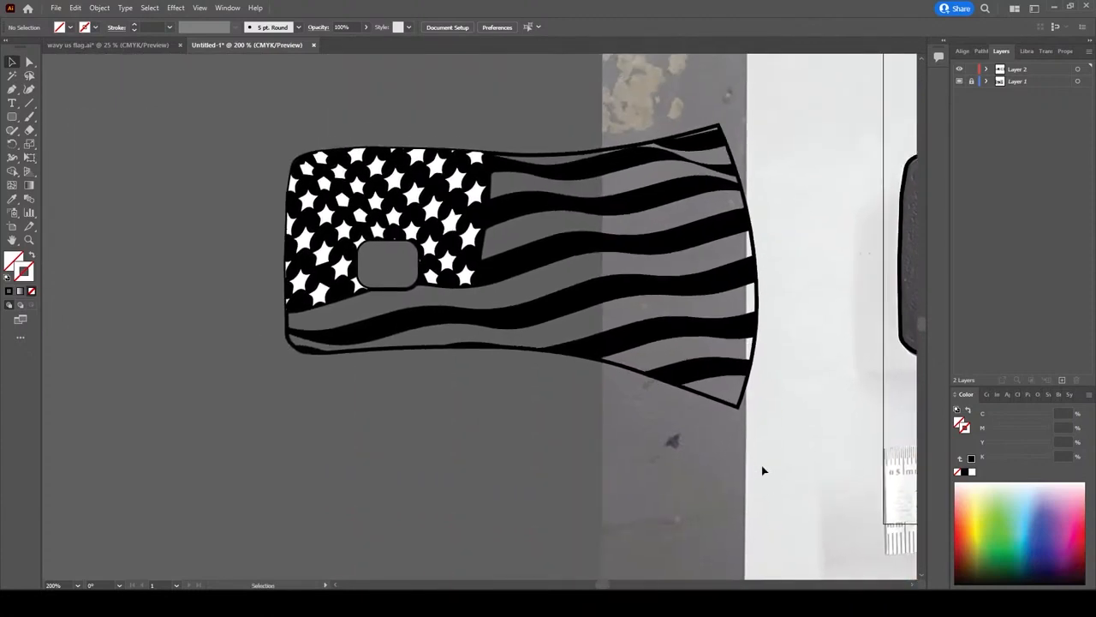
pyautogui.moveTo(768, 465); pyautogui.dragTo(507, 441)
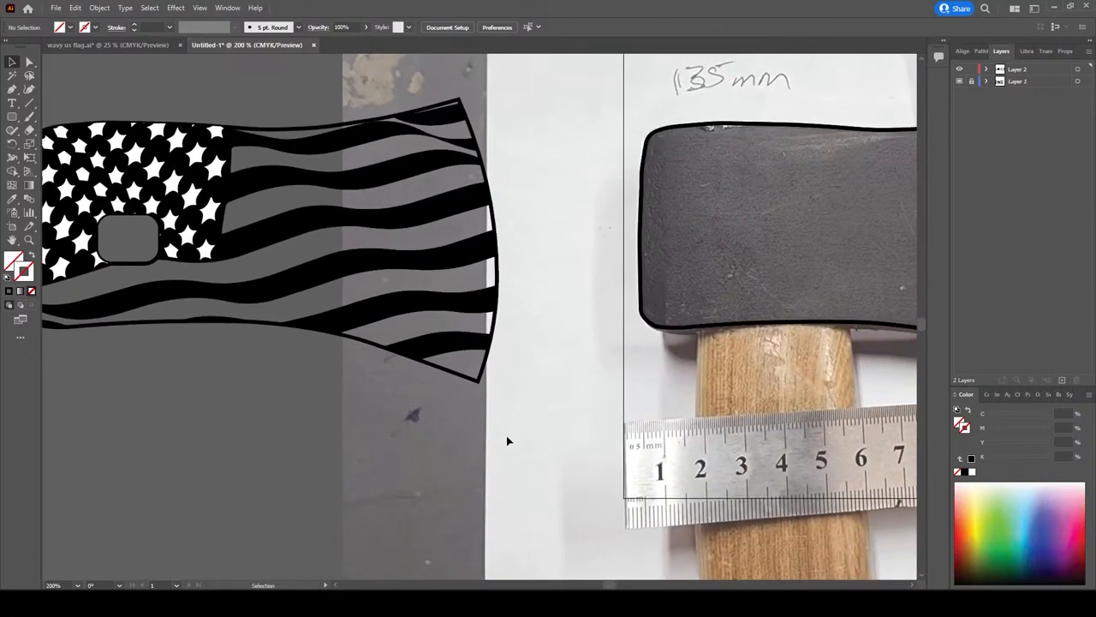
pyautogui.scroll(-2, 516, 428)
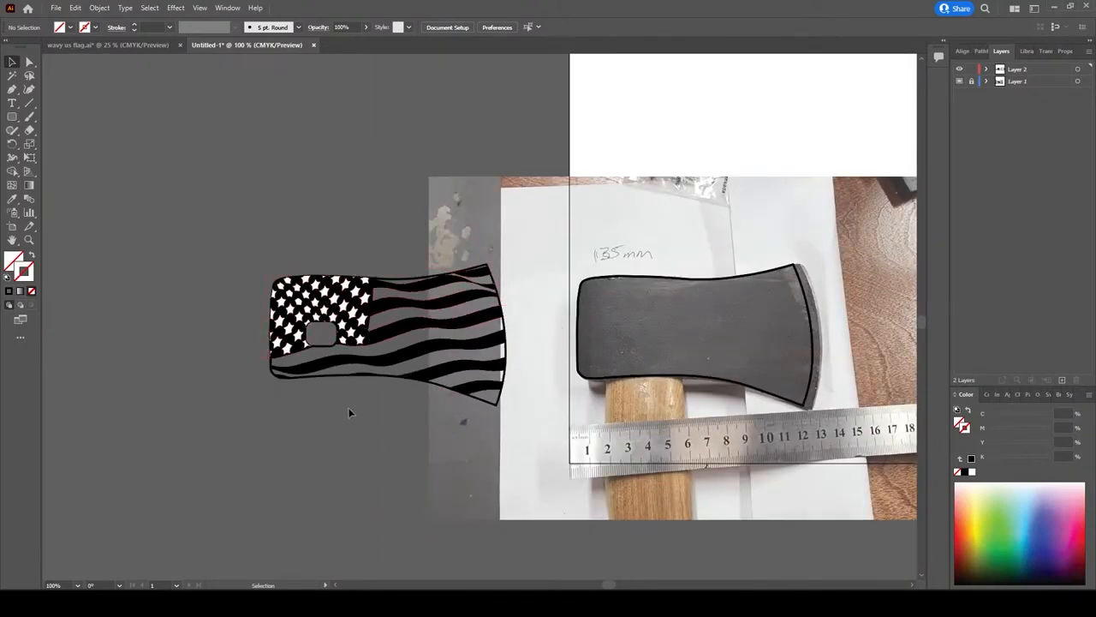
pyautogui.hotkey('ctrl', 'z')
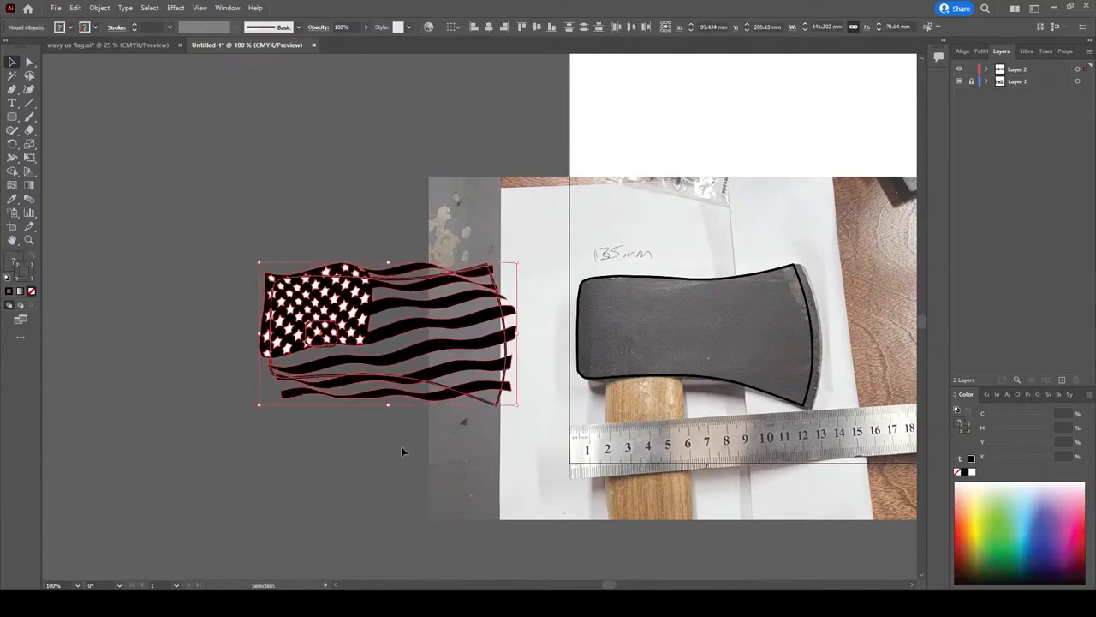
pyautogui.click(374, 433)
pyautogui.moveTo(367, 313); pyautogui.dragTo(677, 324)
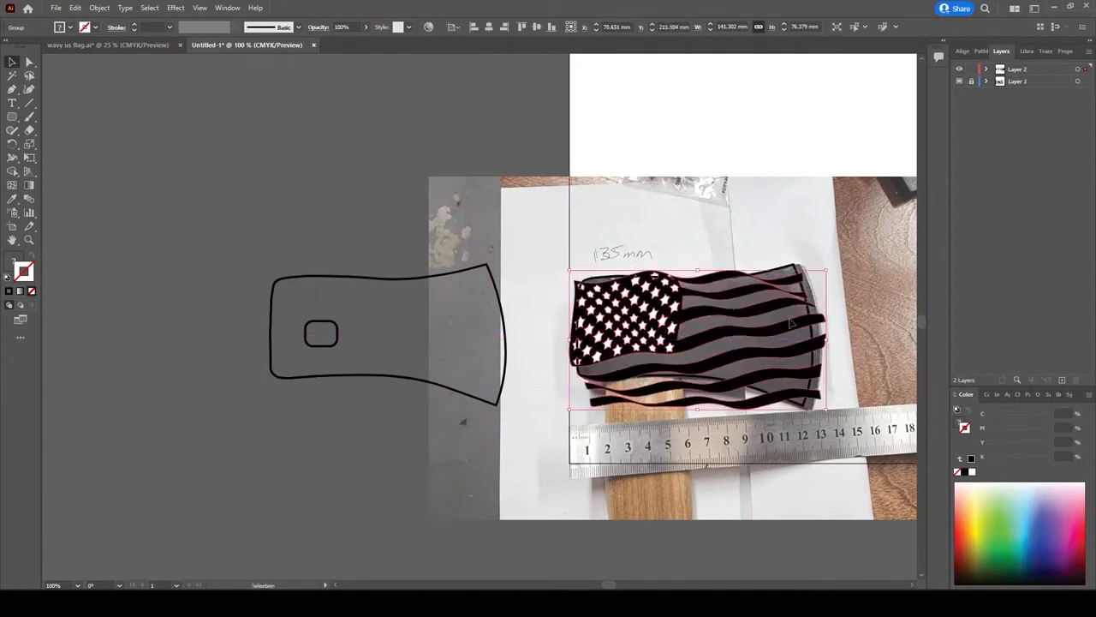
# Copy the axe head outline over the photo and paste the copy in front at the same place
pyautogui.click(788, 271)
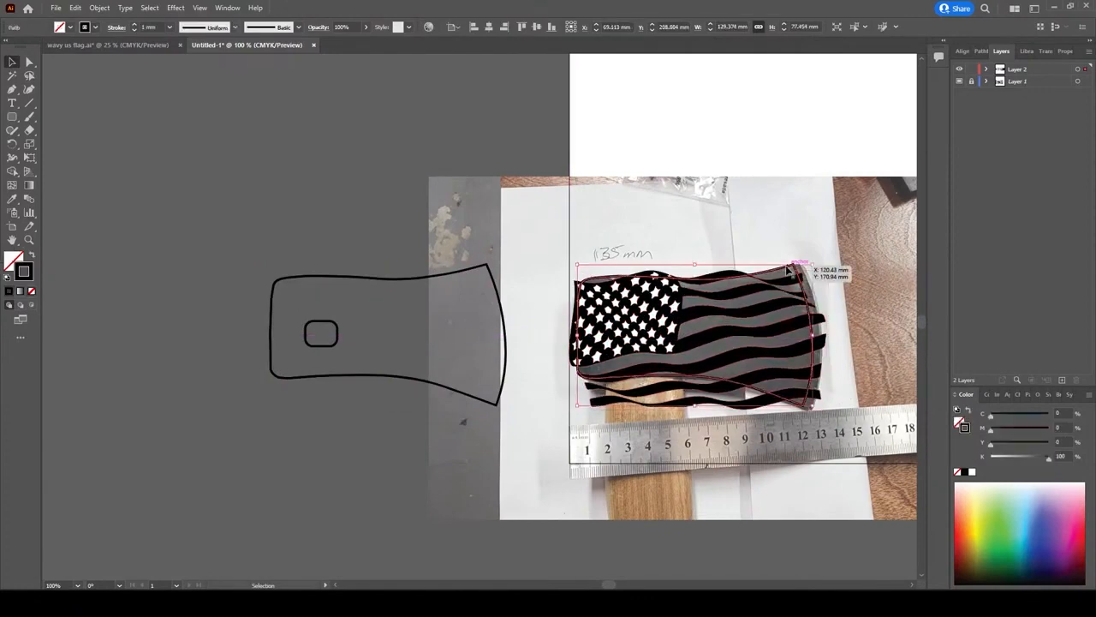
pyautogui.click(77, 12)
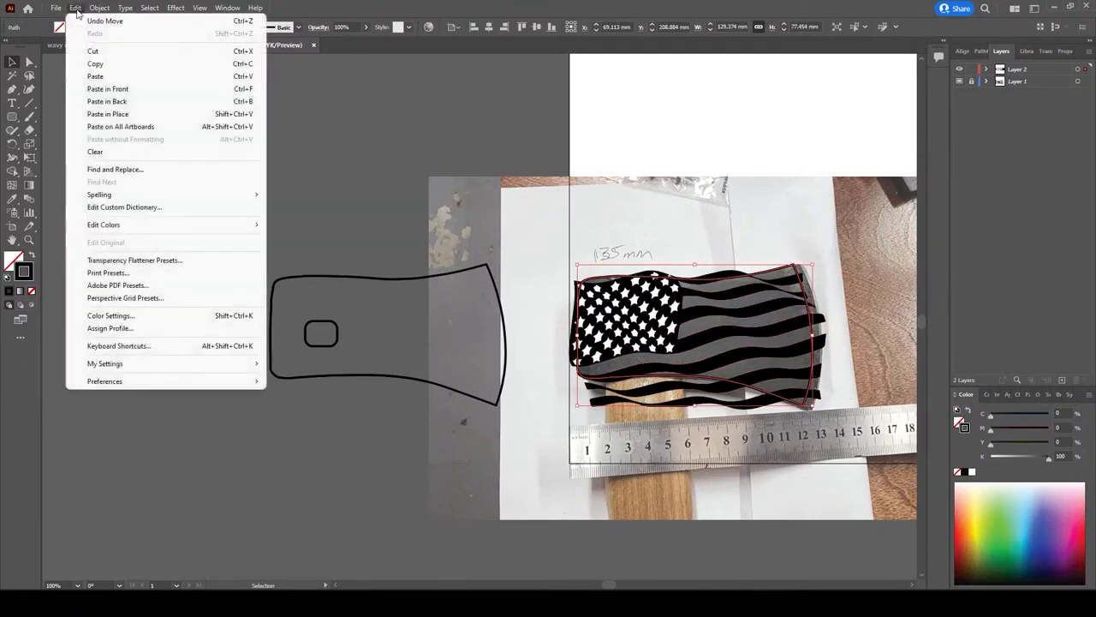
pyautogui.click(105, 64)
pyautogui.click(76, 9)
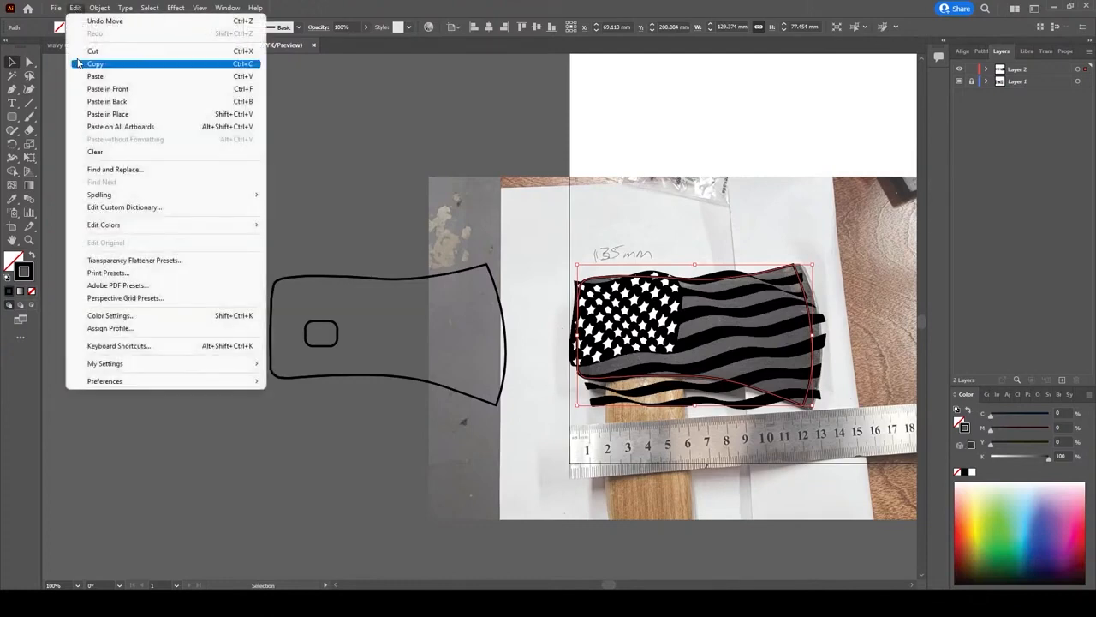
pyautogui.click(106, 102)
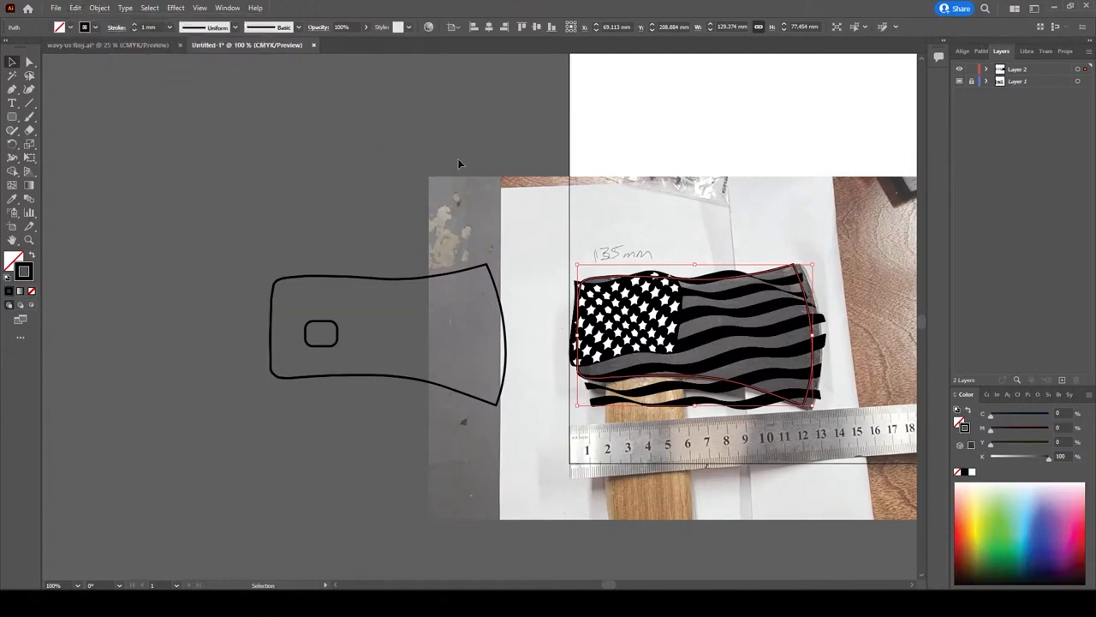
# Clip the wavy flag group to the pasted axe outline with a clipping mask and deselect it
pyautogui.keyDown('shift'); pyautogui.click(737, 339); pyautogui.keyUp('shift')
pyautogui.rightClick(734, 332)
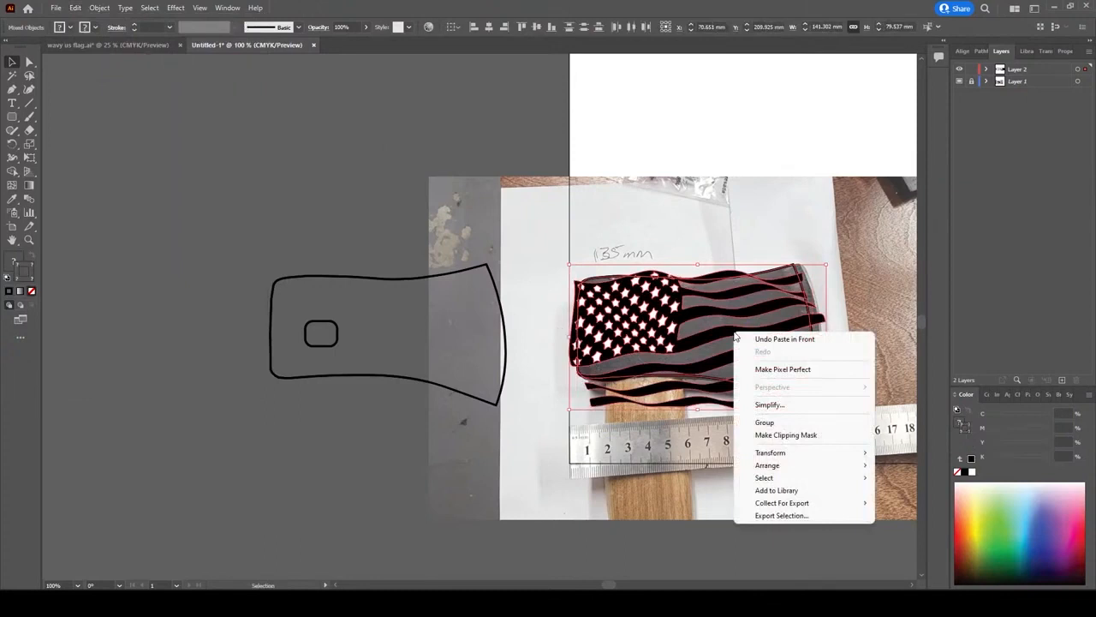
pyautogui.click(786, 435)
pyautogui.click(869, 328)
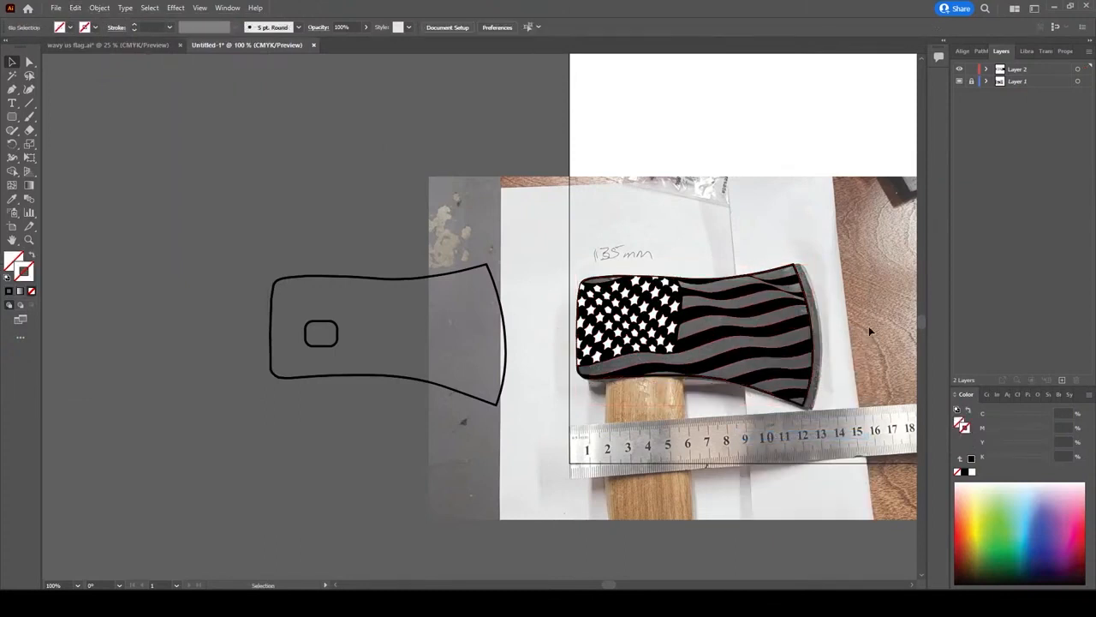
# Expand the clipped flag group over the axe head and deselect it
pyautogui.click(681, 363)
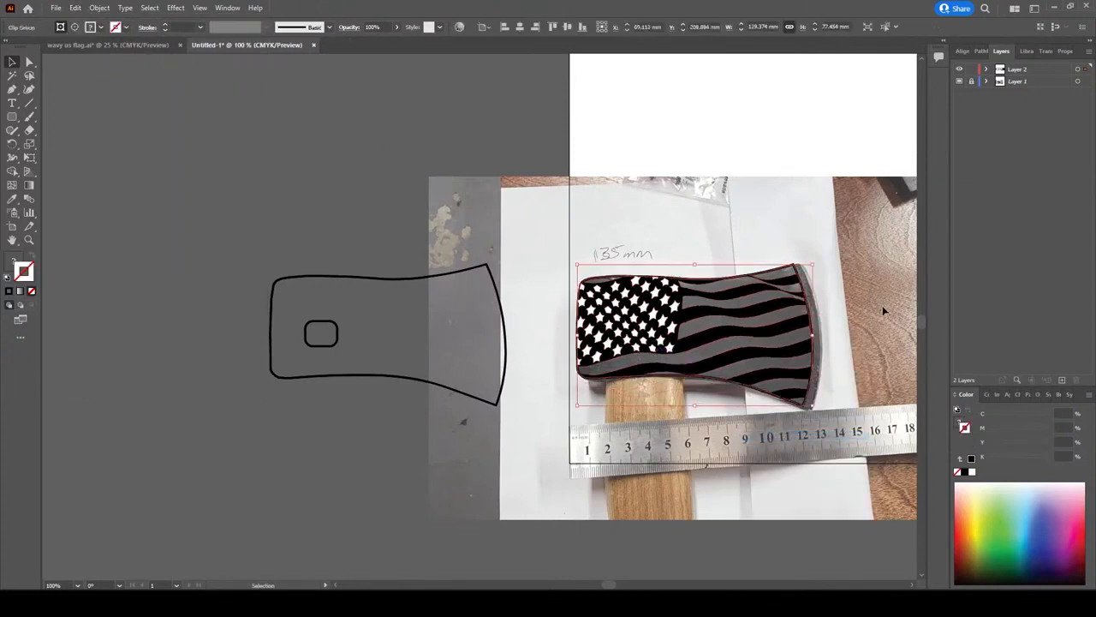
pyautogui.click(853, 301)
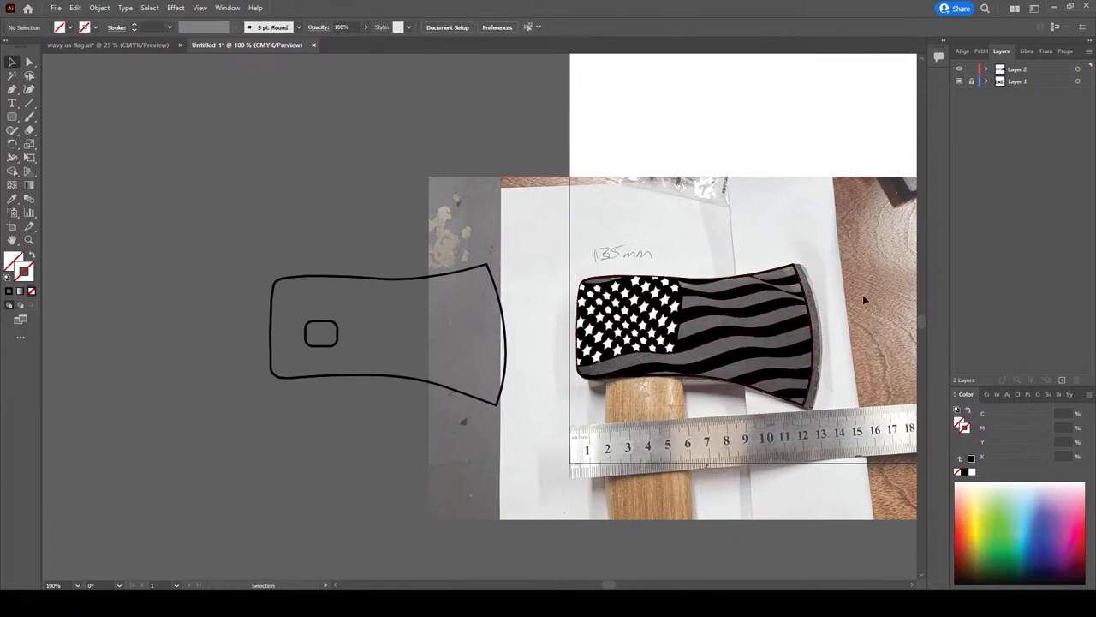
pyautogui.moveTo(862, 293); pyautogui.dragTo(656, 214)
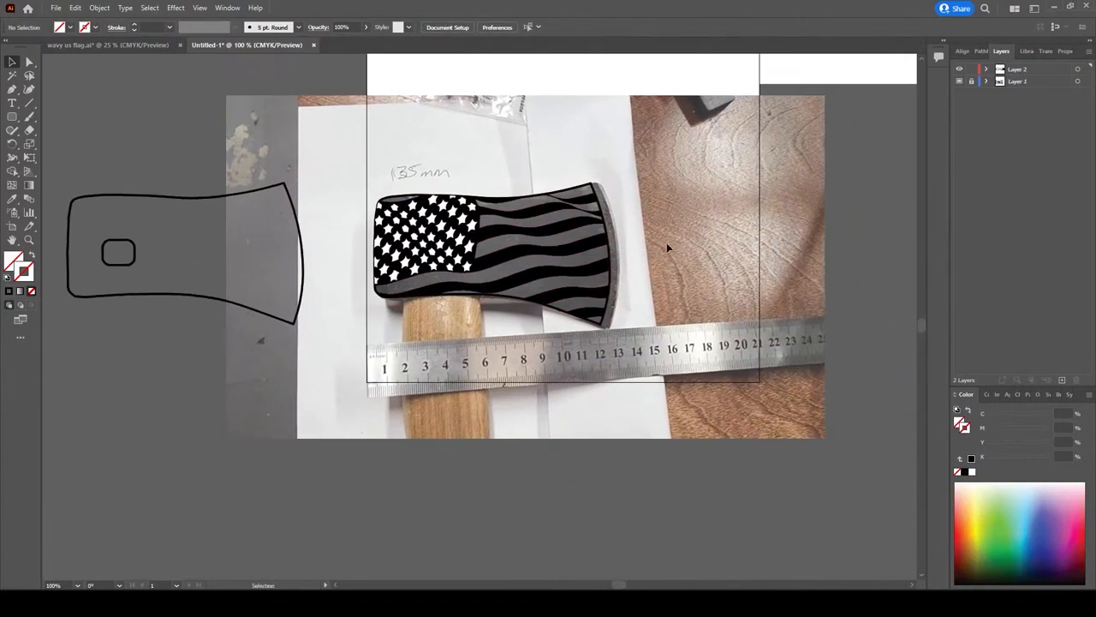
pyautogui.click(517, 284)
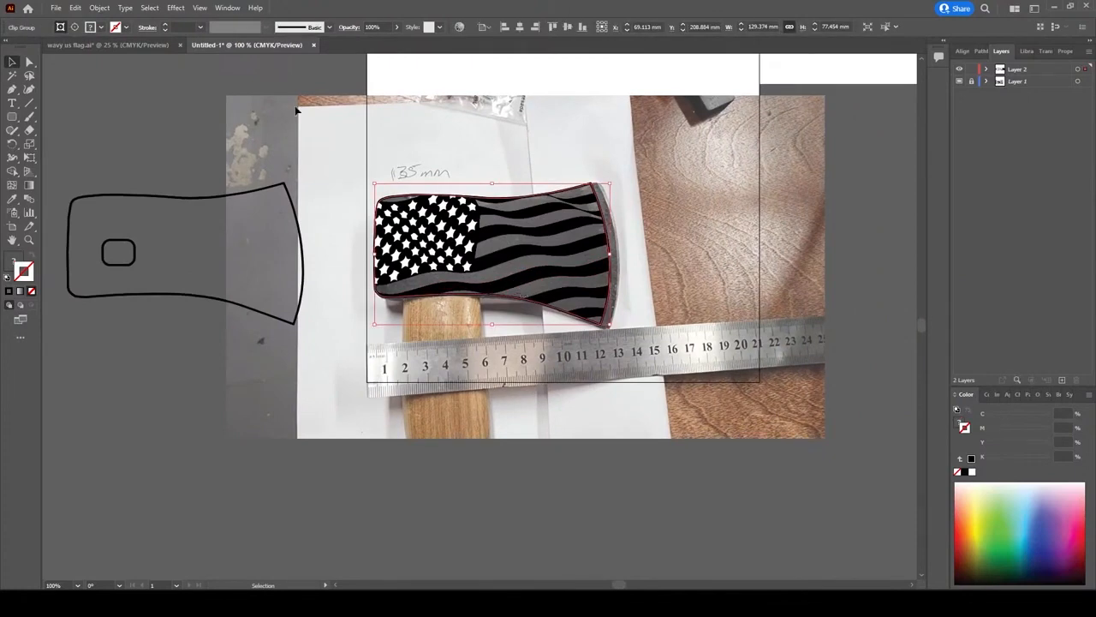
pyautogui.click(99, 8)
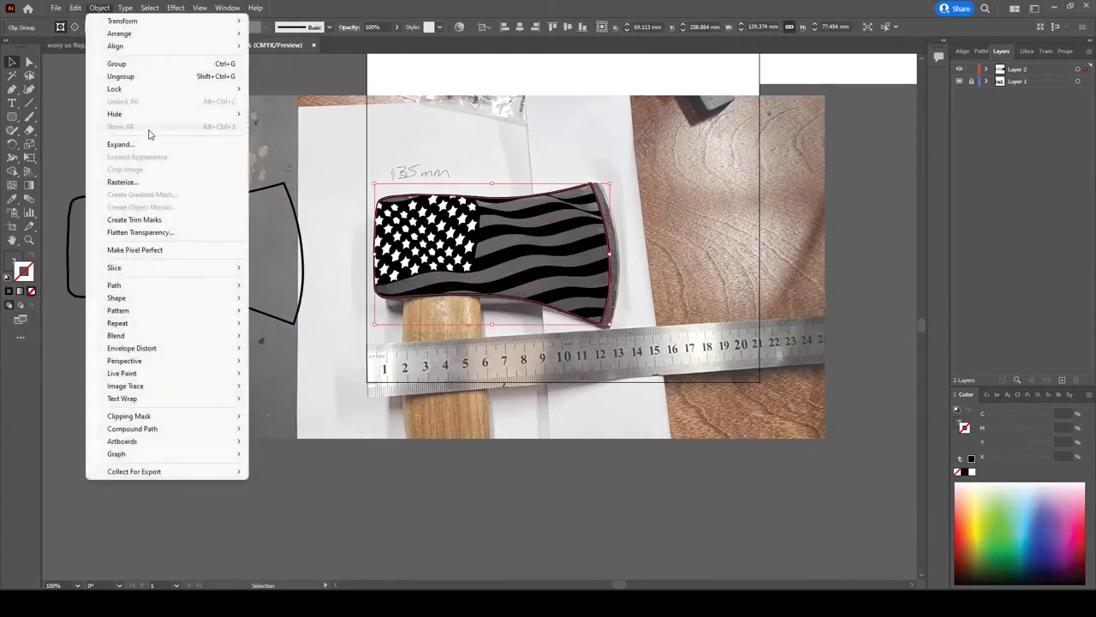
pyautogui.click(140, 147)
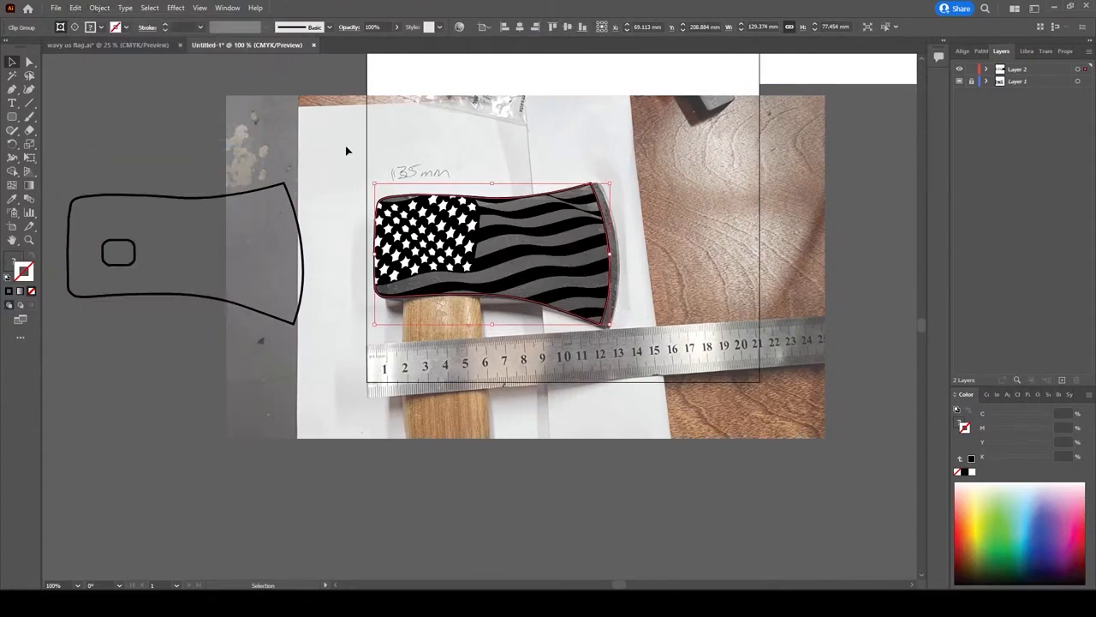
pyautogui.click(699, 243)
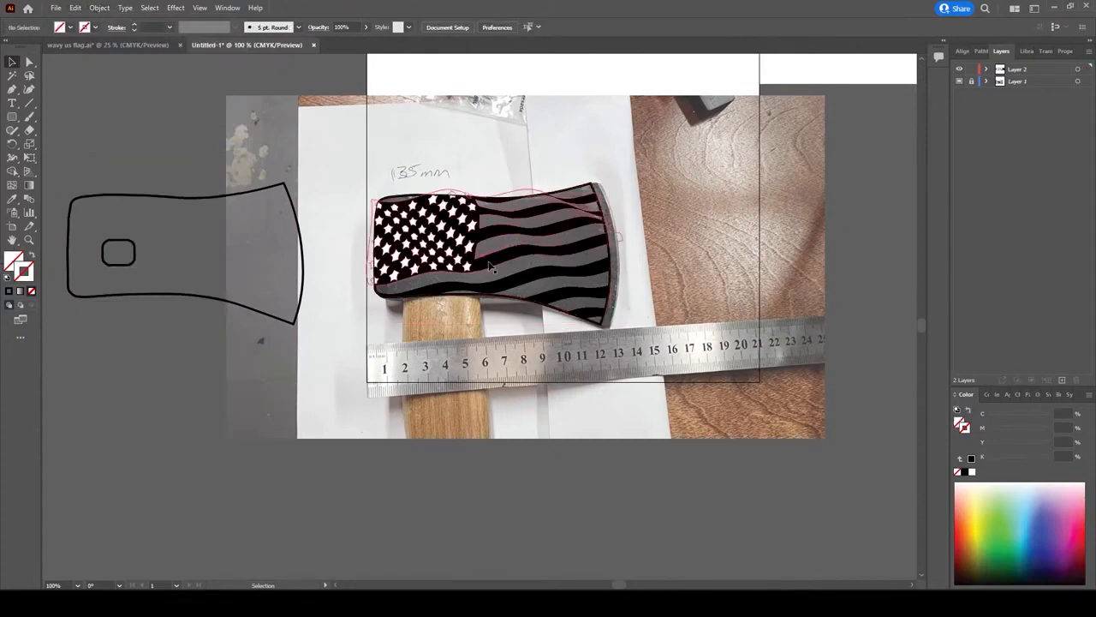
# Reselect the clipped flag and repeat the Expand command on it
pyautogui.click(478, 295)
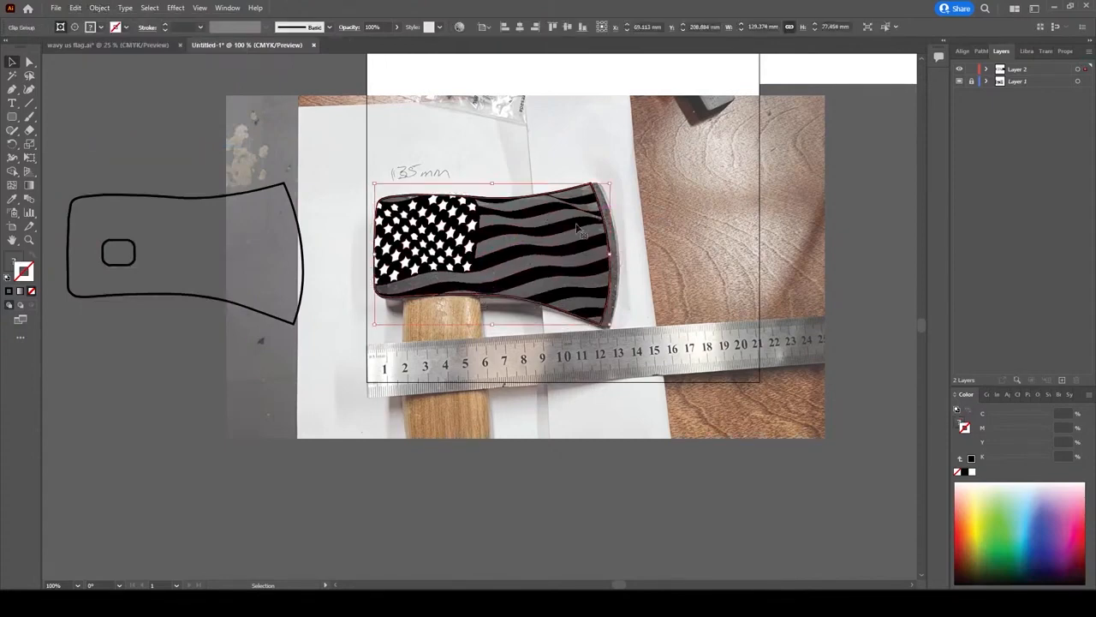
pyautogui.click(674, 254)
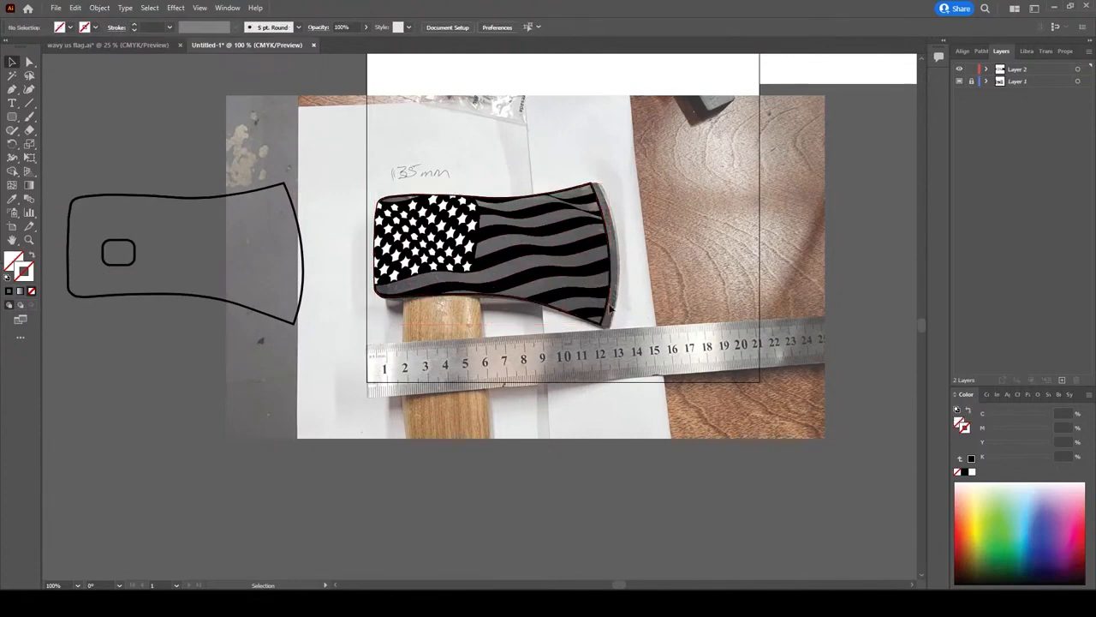
pyautogui.click(548, 286)
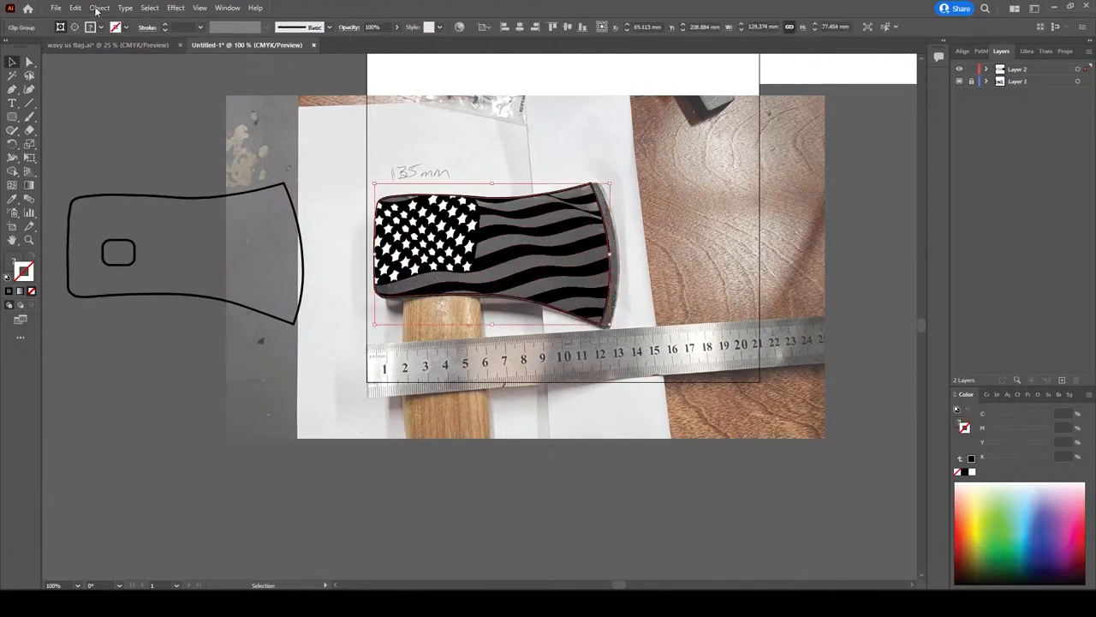
pyautogui.click(98, 9)
pyautogui.click(137, 144)
# Move the clipped flag off the axe head onto the wooden table area beyond the blade
pyautogui.moveTo(514, 234); pyautogui.dragTo(751, 234)
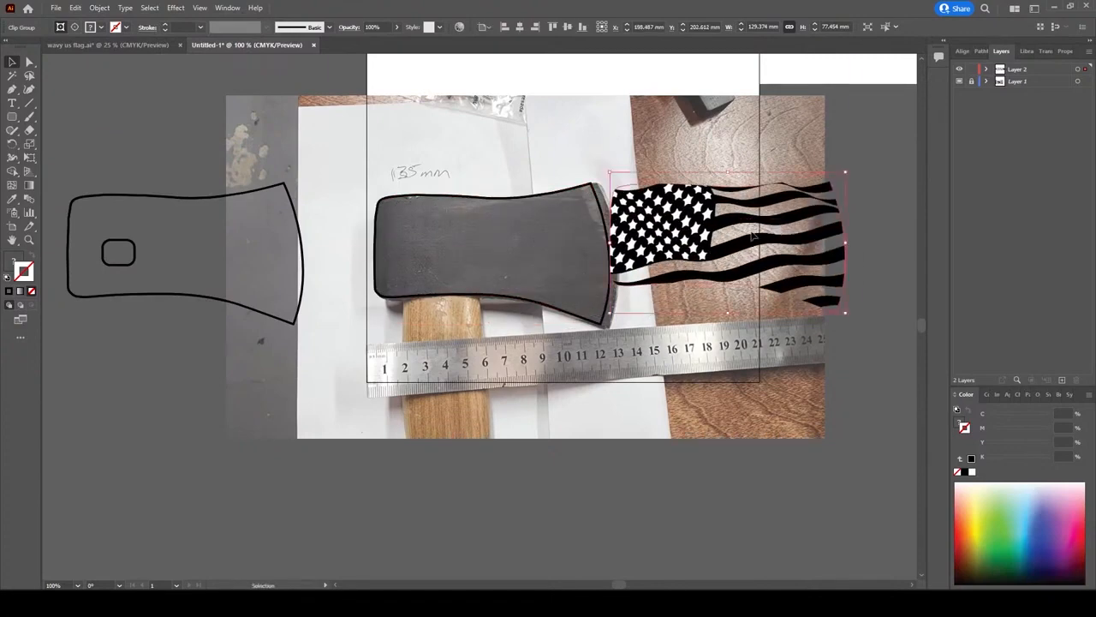
pyautogui.click(839, 406)
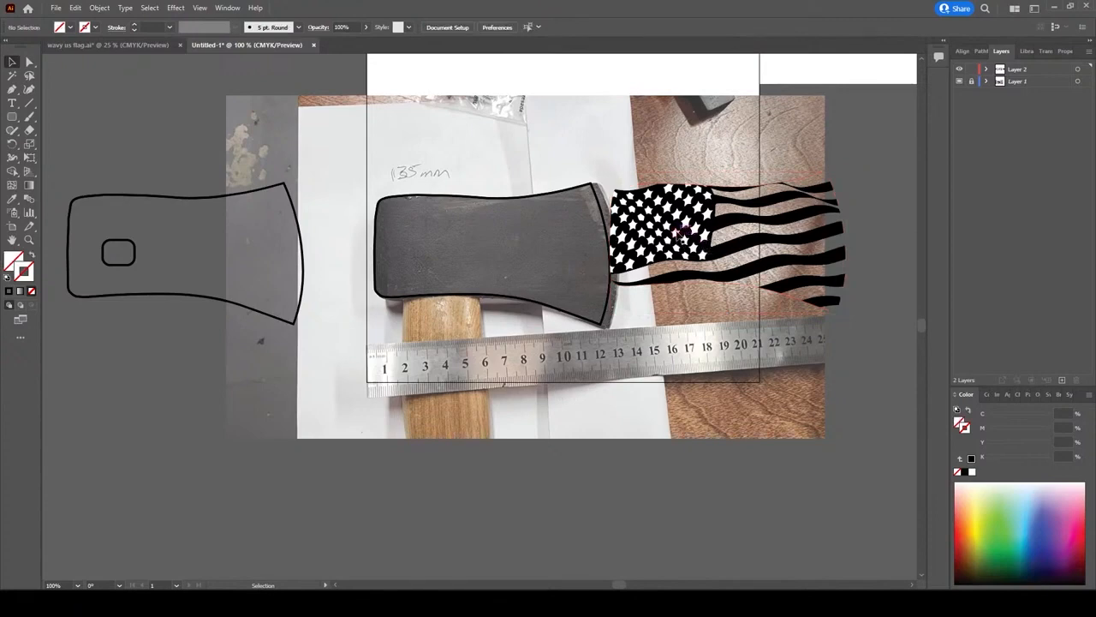
pyautogui.moveTo(683, 236); pyautogui.dragTo(705, 233)
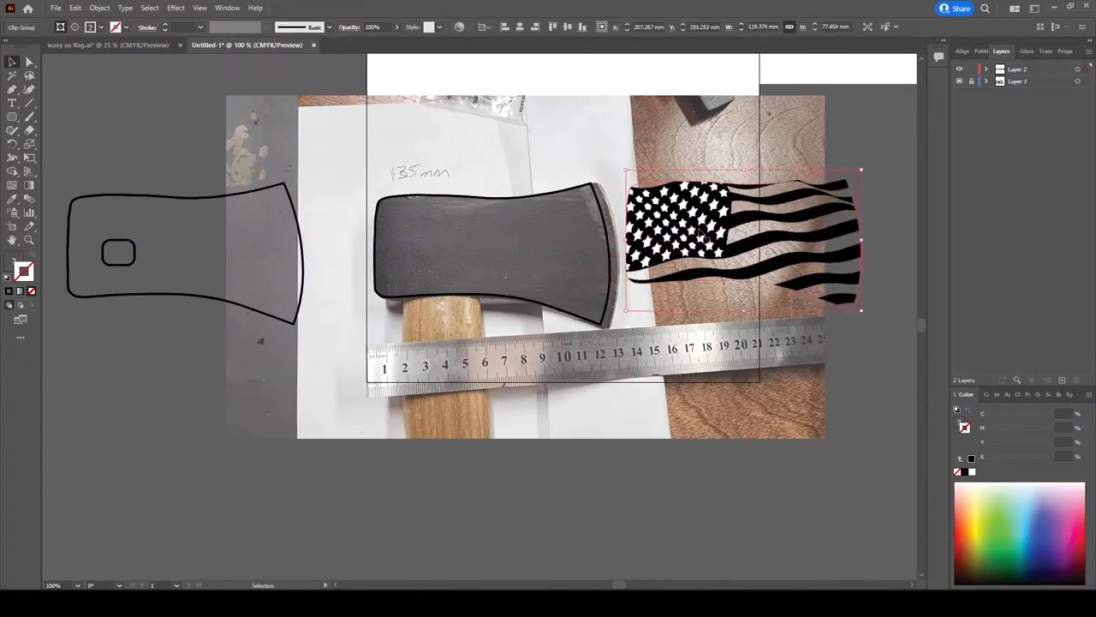
# Move the clipped flag back over the axe head so it lines up with the outline, and deselect it
pyautogui.click(517, 200)
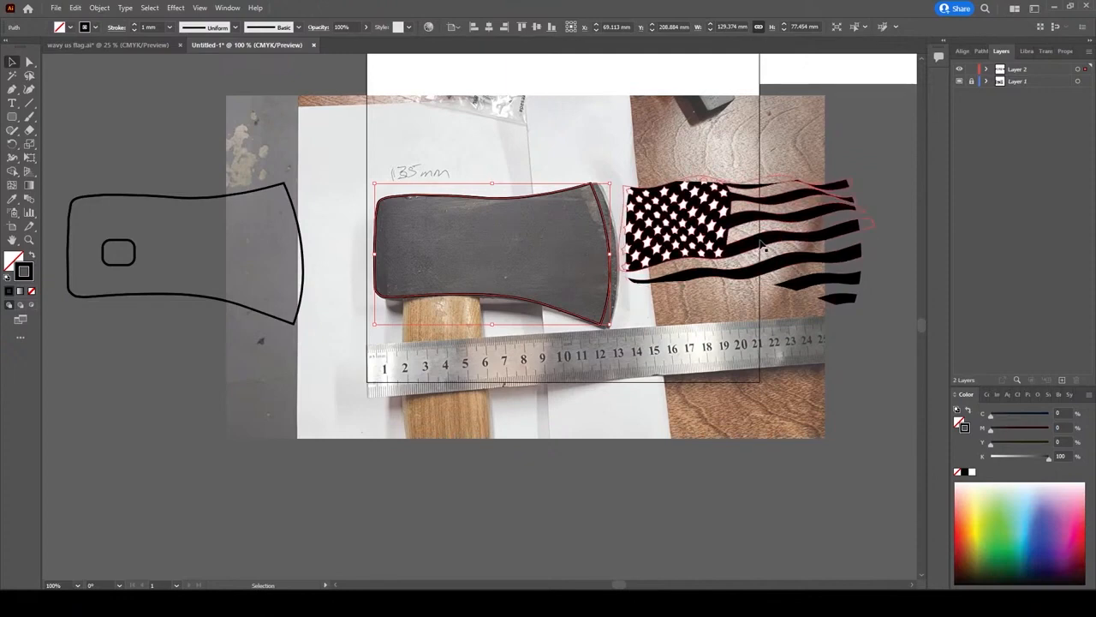
pyautogui.moveTo(763, 246); pyautogui.dragTo(509, 257)
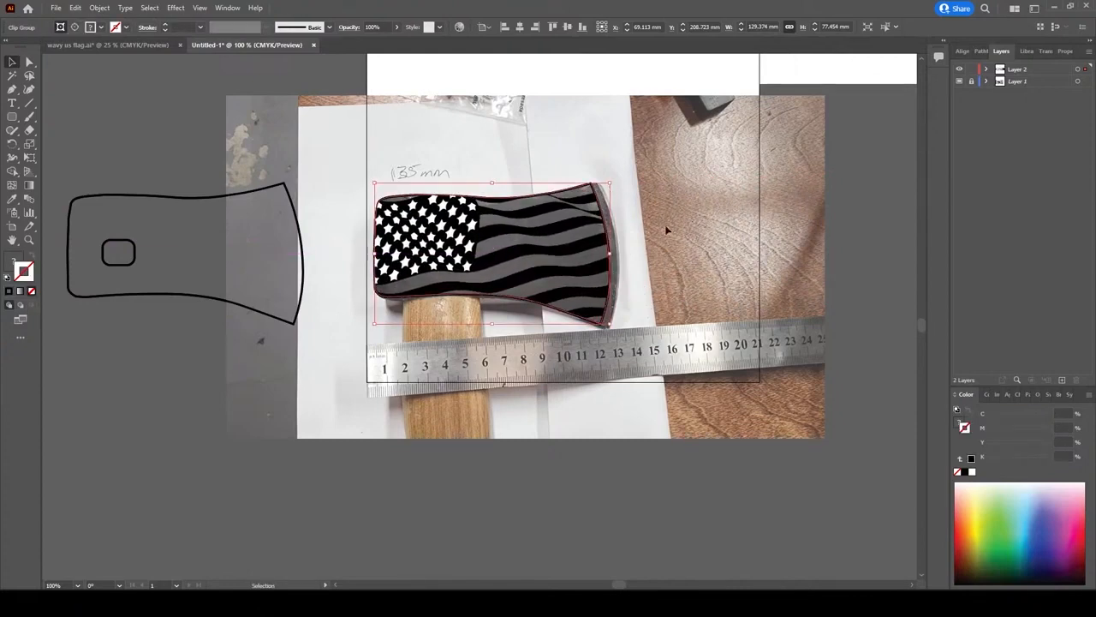
pyautogui.click(737, 248)
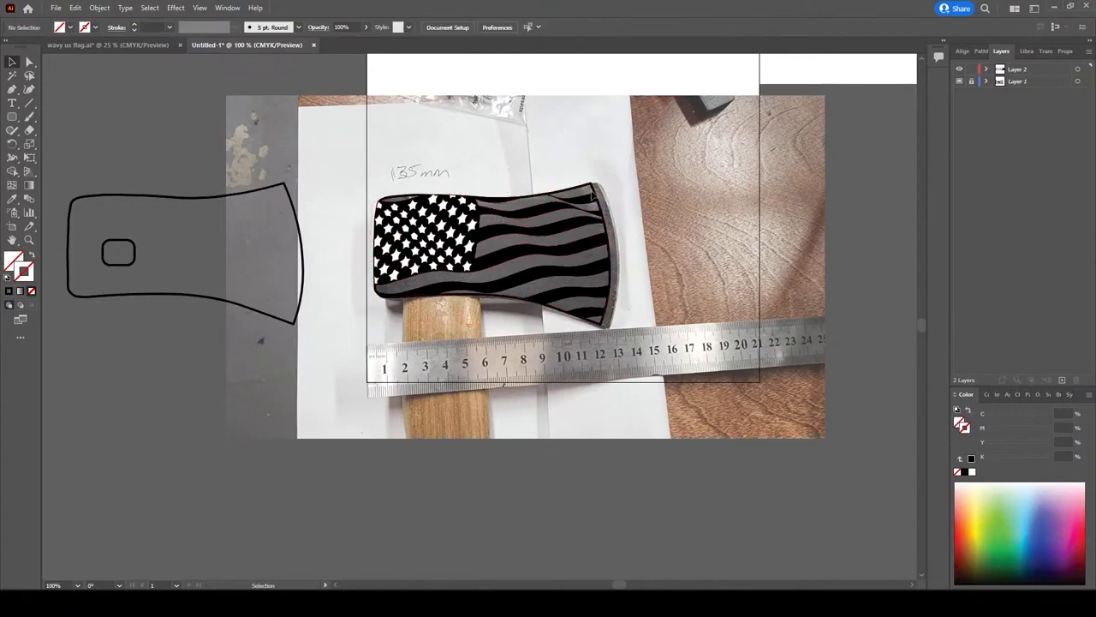
pyautogui.click(596, 195)
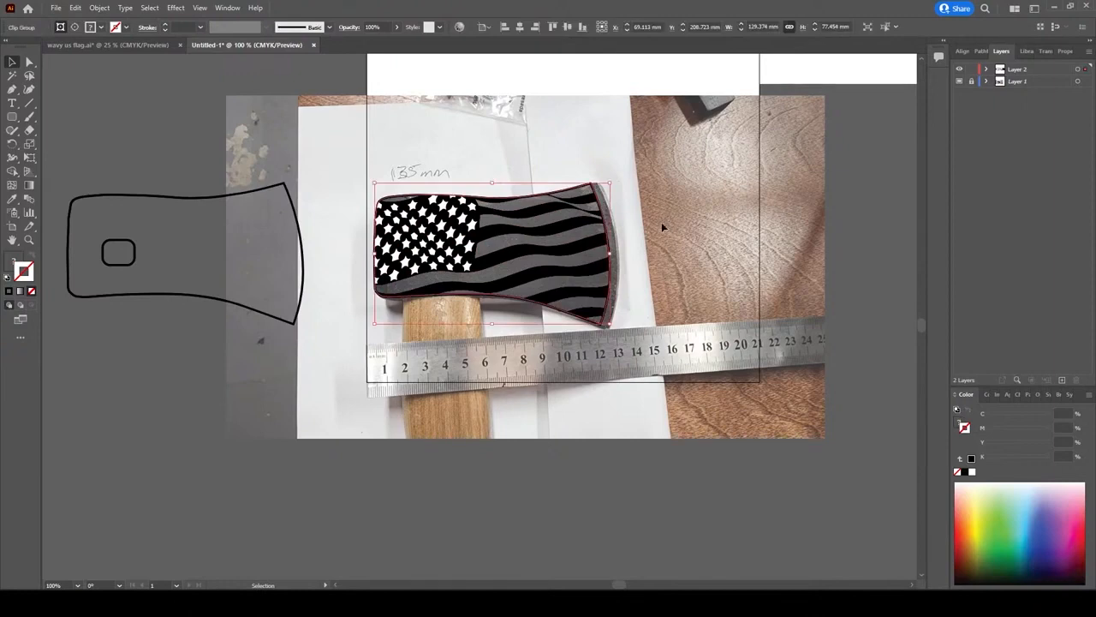
pyautogui.click(696, 244)
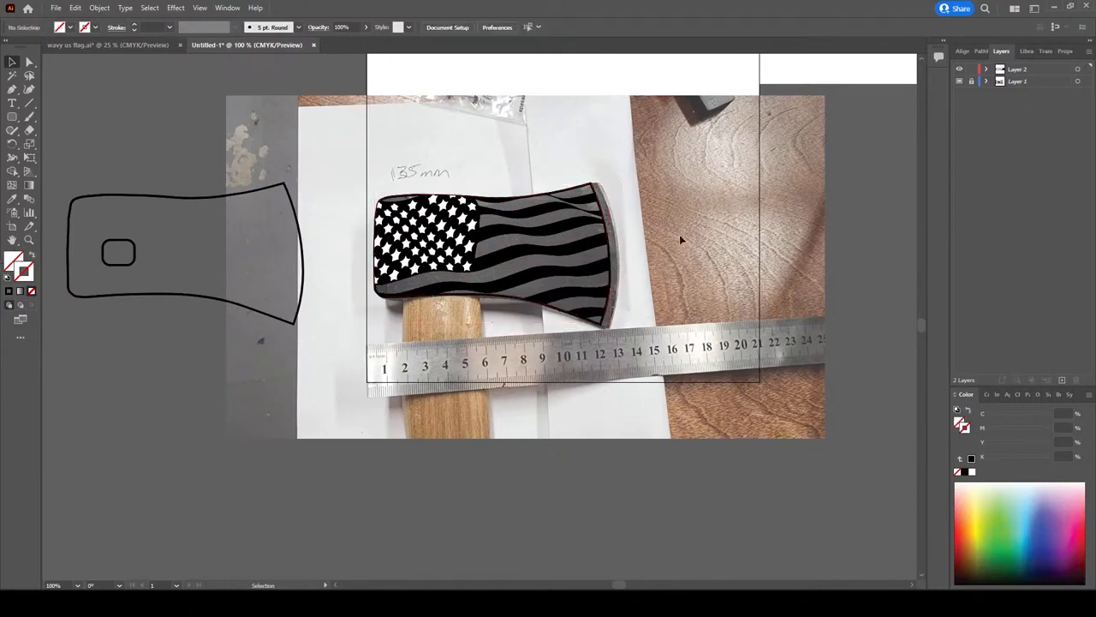
# Shift the clipped flag slightly sideways and down against the axe outline, and deselect it
pyautogui.moveTo(494, 243); pyautogui.dragTo(498, 241)
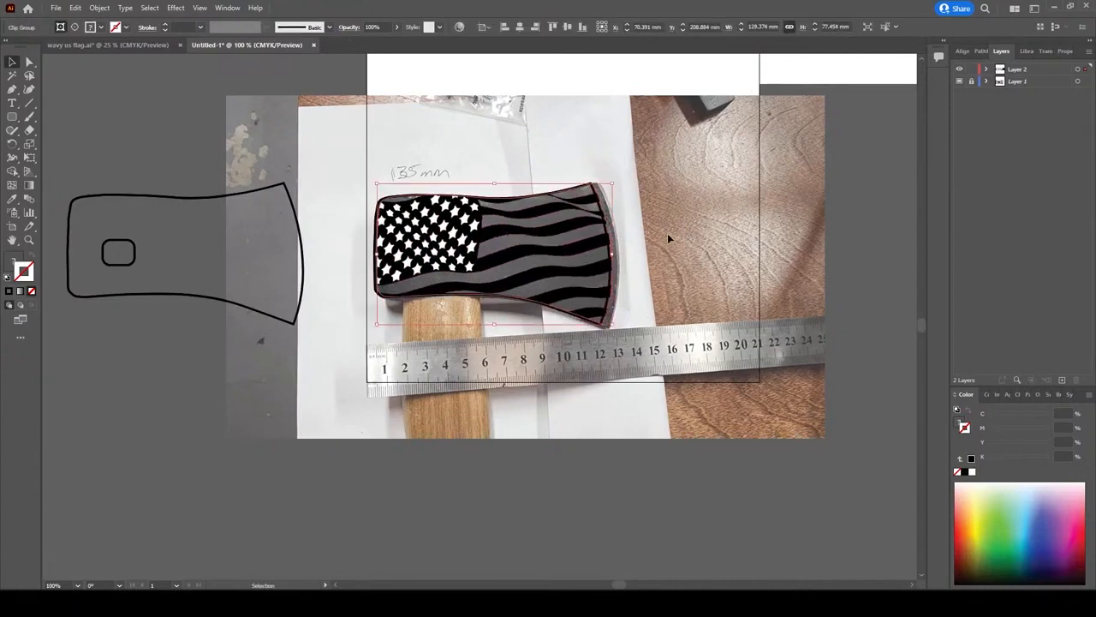
pyautogui.click(667, 233)
pyautogui.moveTo(666, 275); pyautogui.dragTo(593, 237)
pyautogui.click(672, 222)
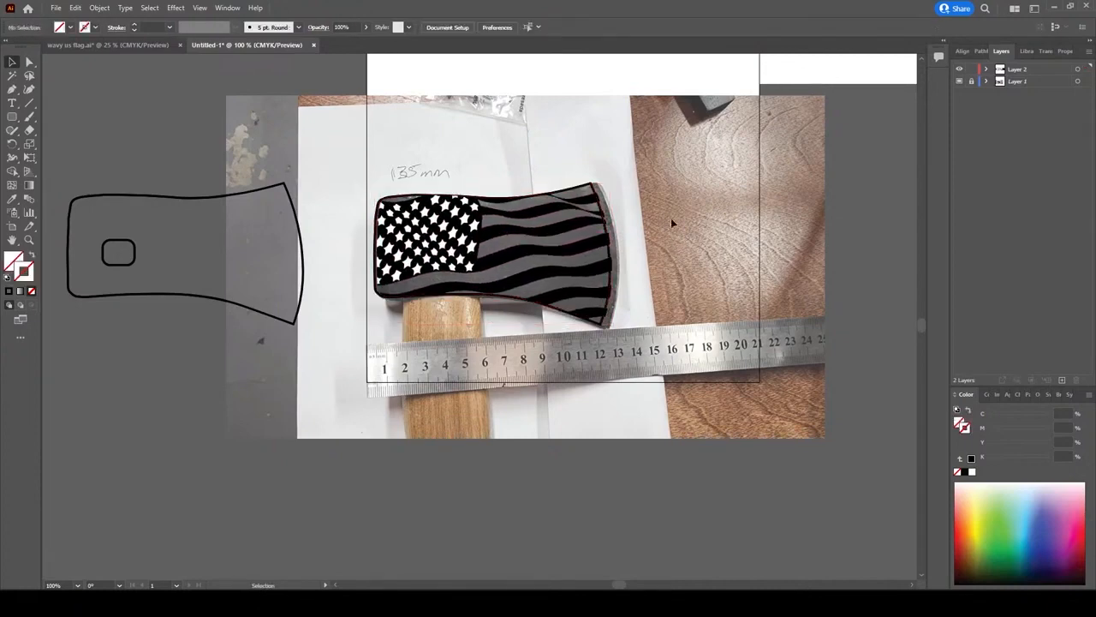
pyautogui.click(530, 254)
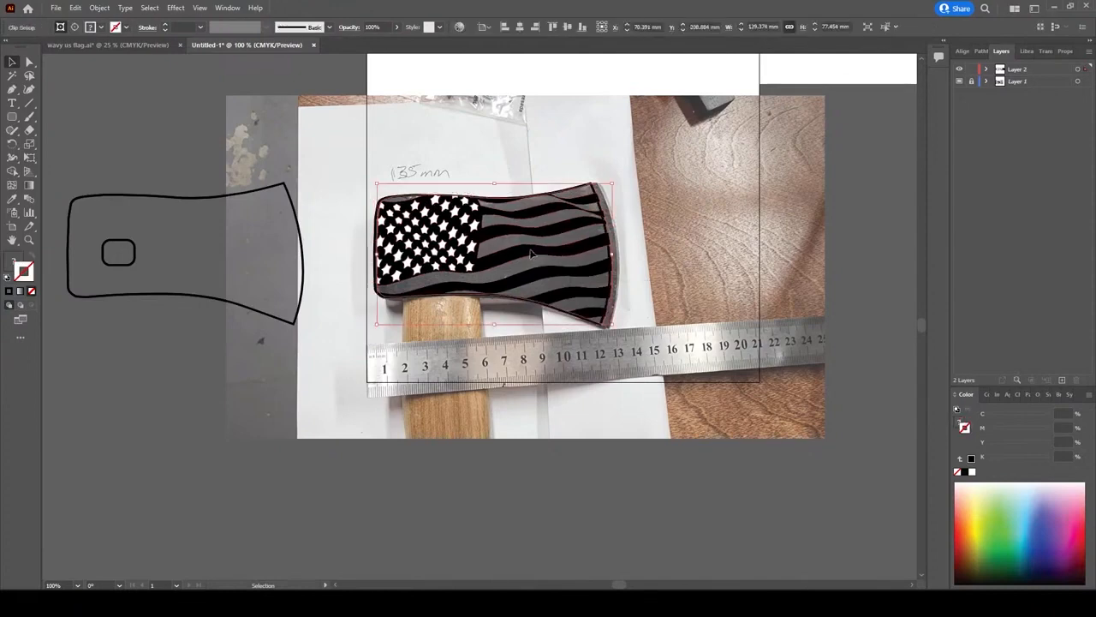
pyautogui.moveTo(531, 253); pyautogui.dragTo(529, 256)
pyautogui.click(694, 214)
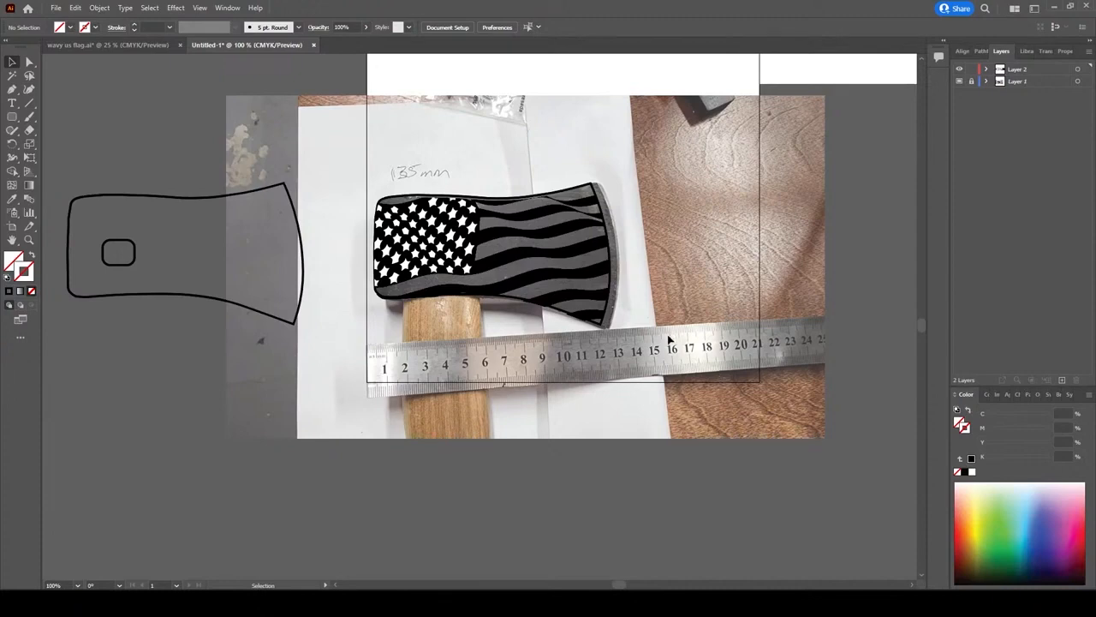
# Move the clipped flag slightly up so its edges match the axe outline exactly, and deselect it
pyautogui.click(419, 203)
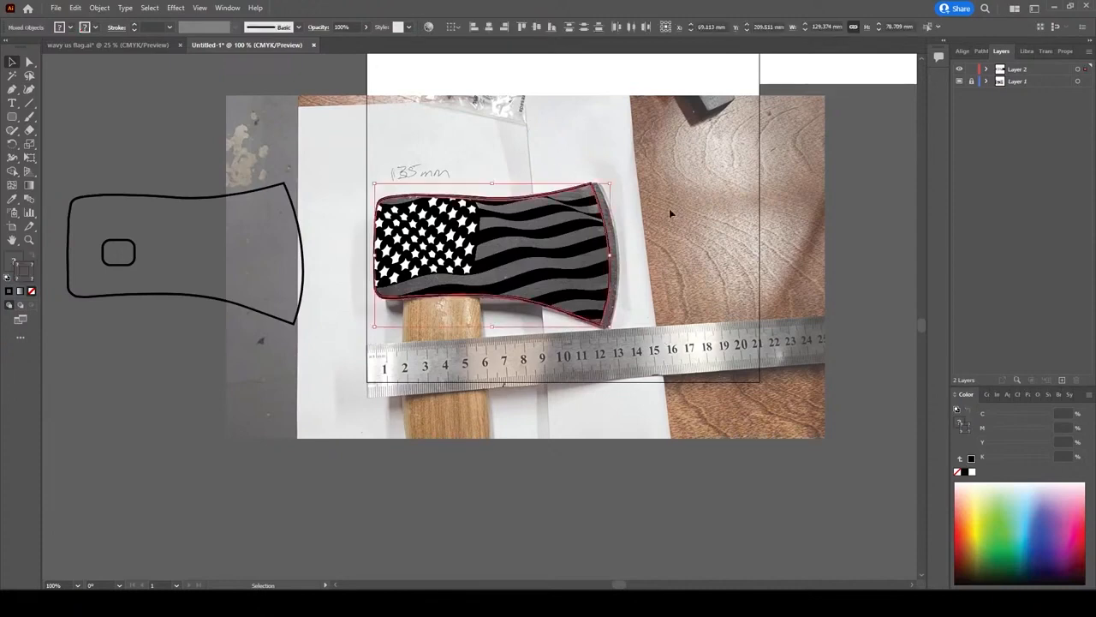
pyautogui.click(719, 181)
pyautogui.scroll(2, 545, 247)
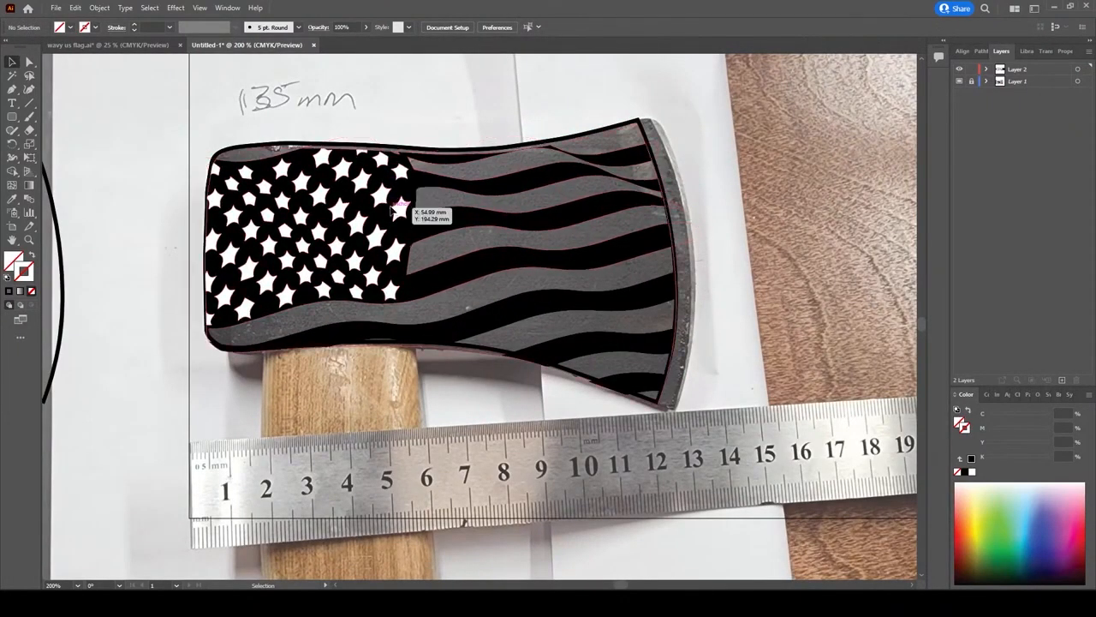
pyautogui.click(456, 211)
pyautogui.click(763, 194)
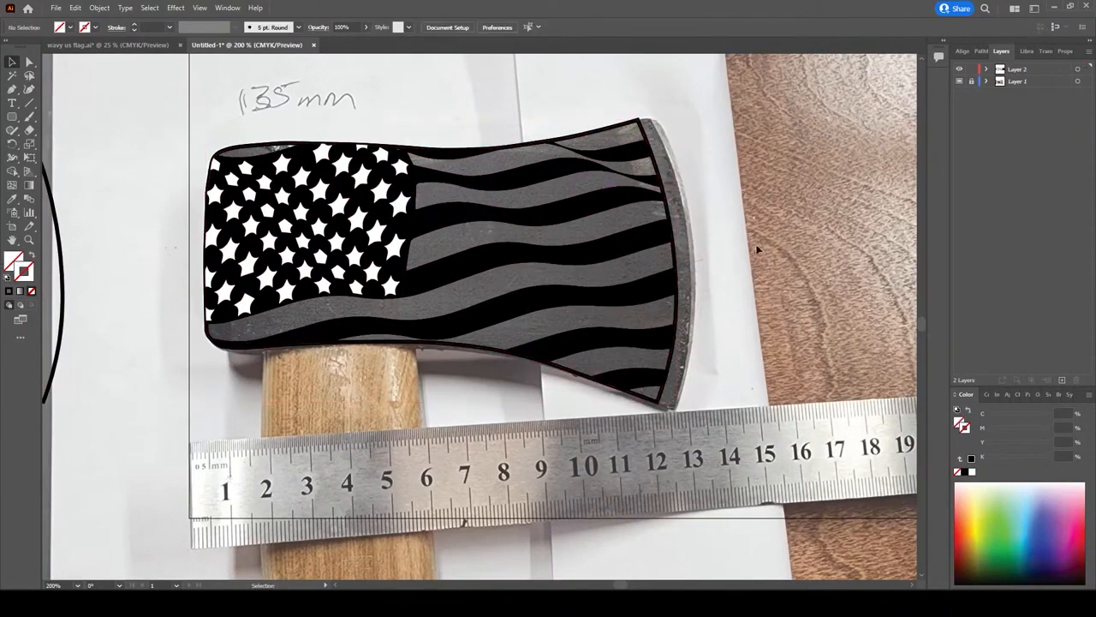
# Select the clipped flag together with the axe outline and expand their fill and stroke
pyautogui.scroll(-1, 754, 274)
pyautogui.click(544, 211)
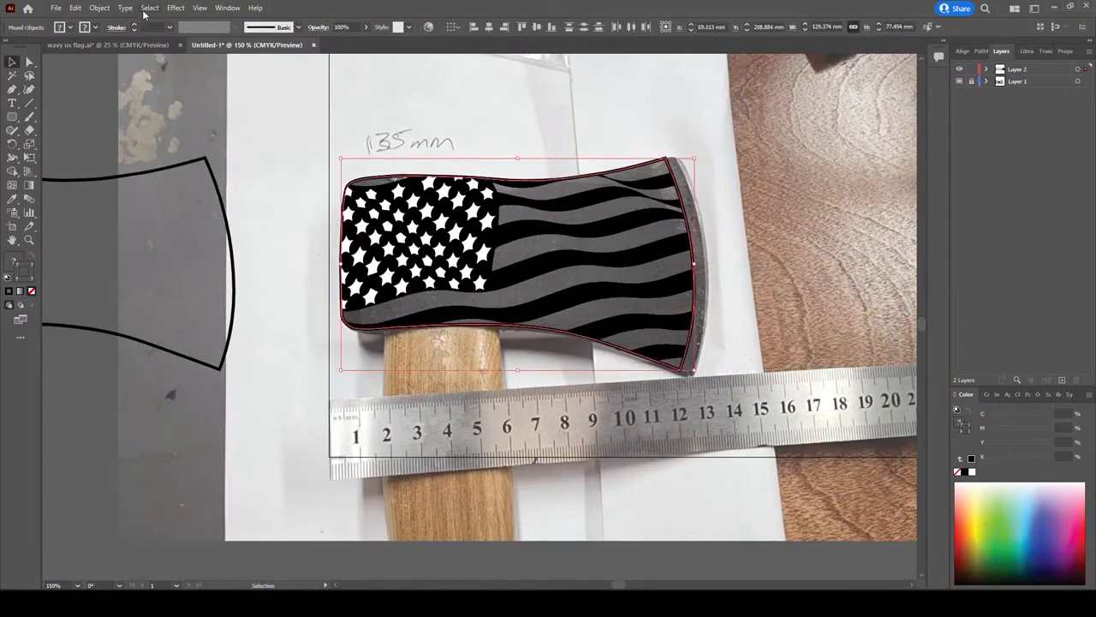
pyautogui.click(827, 317)
pyautogui.scroll(-1, 828, 317)
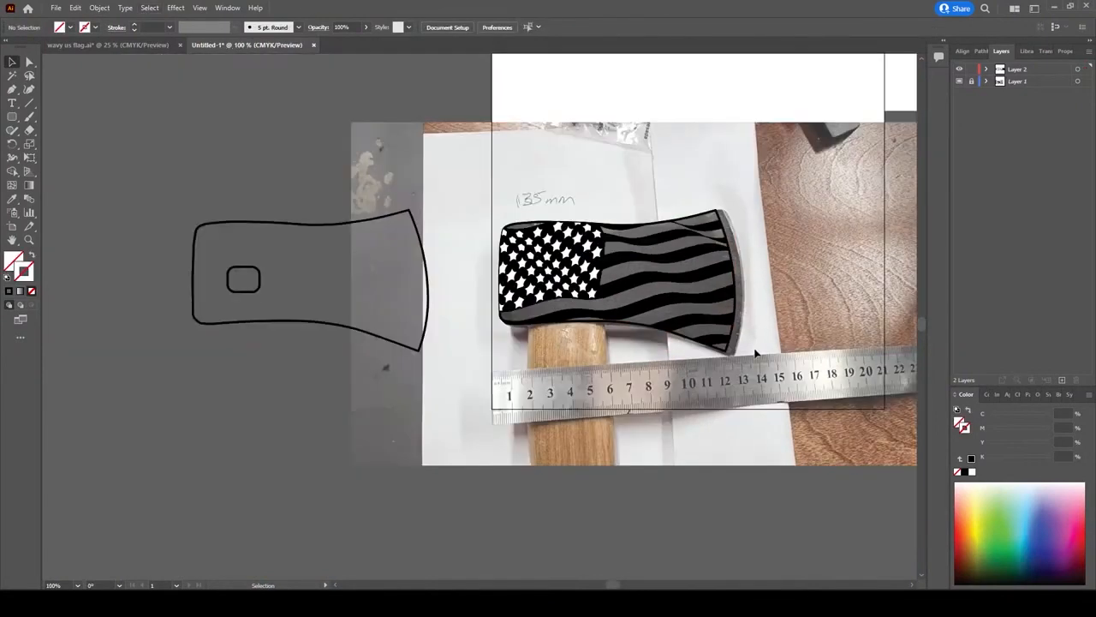
pyautogui.moveTo(744, 360); pyautogui.dragTo(465, 215)
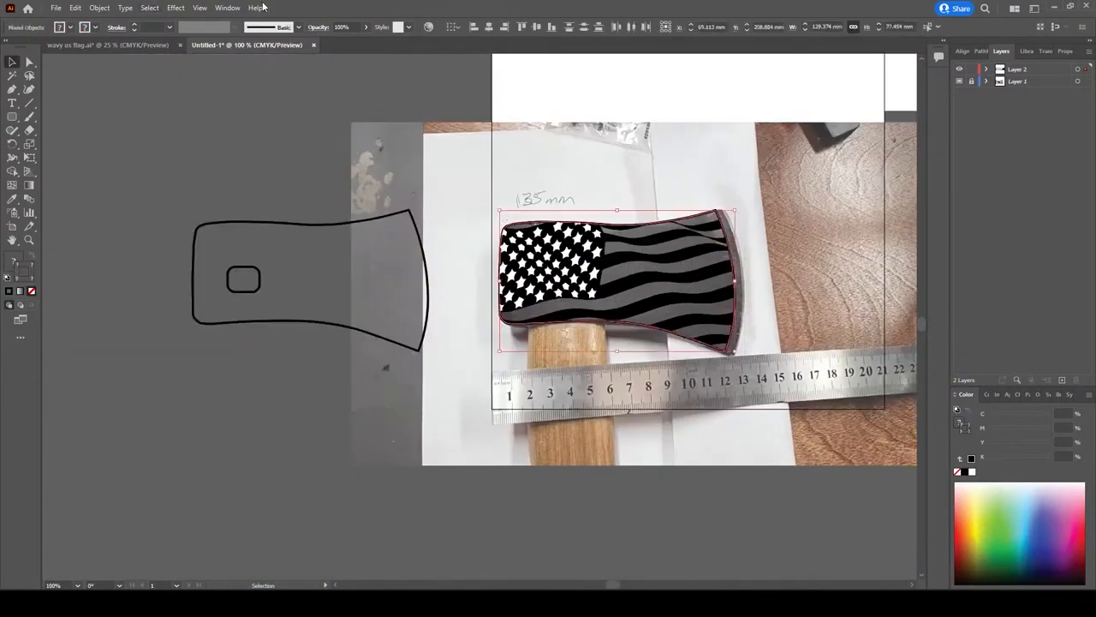
pyautogui.click(98, 7)
pyautogui.click(160, 142)
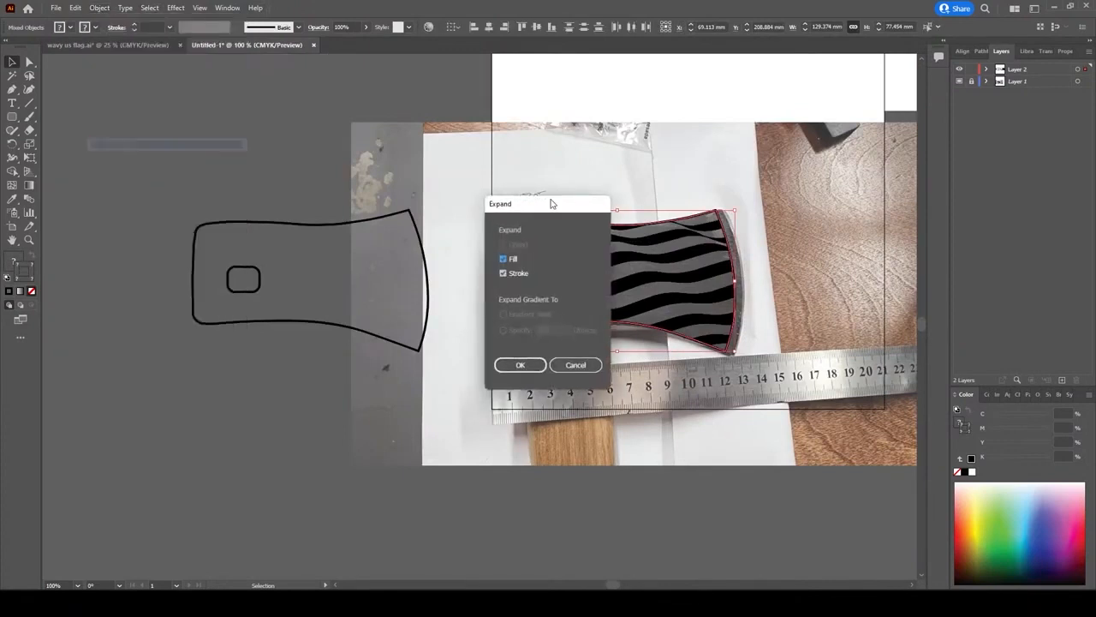
pyautogui.click(518, 365)
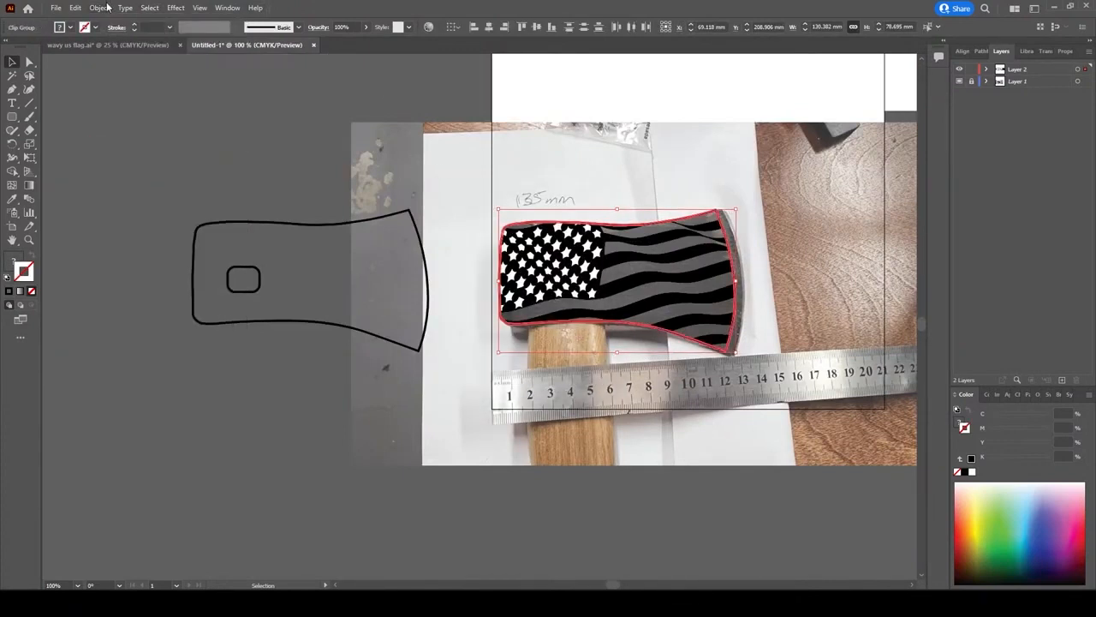
# Combine the expanded flag and axe outline with the Pathfinder Merge operation, and deselect the result
pyautogui.click(77, 8)
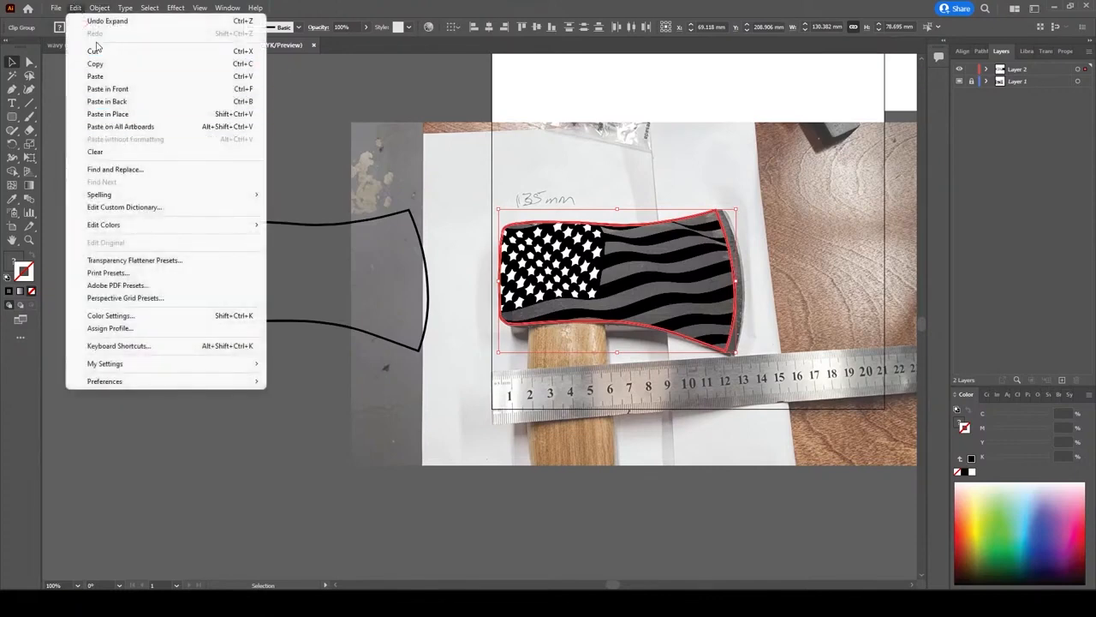
pyautogui.click(99, 8)
pyautogui.click(124, 144)
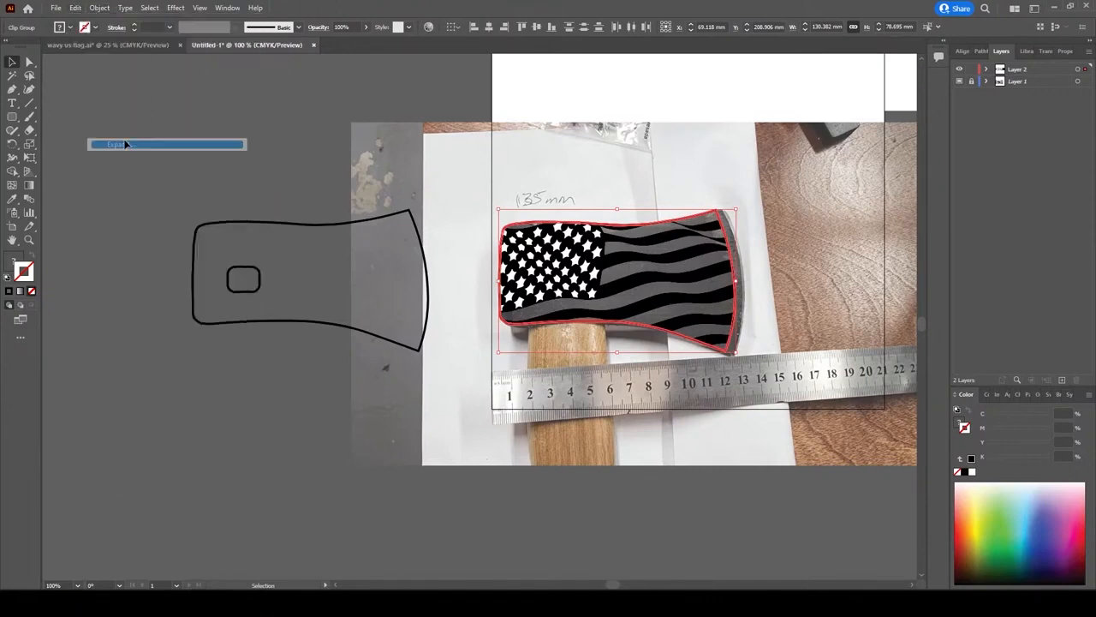
pyautogui.click(982, 51)
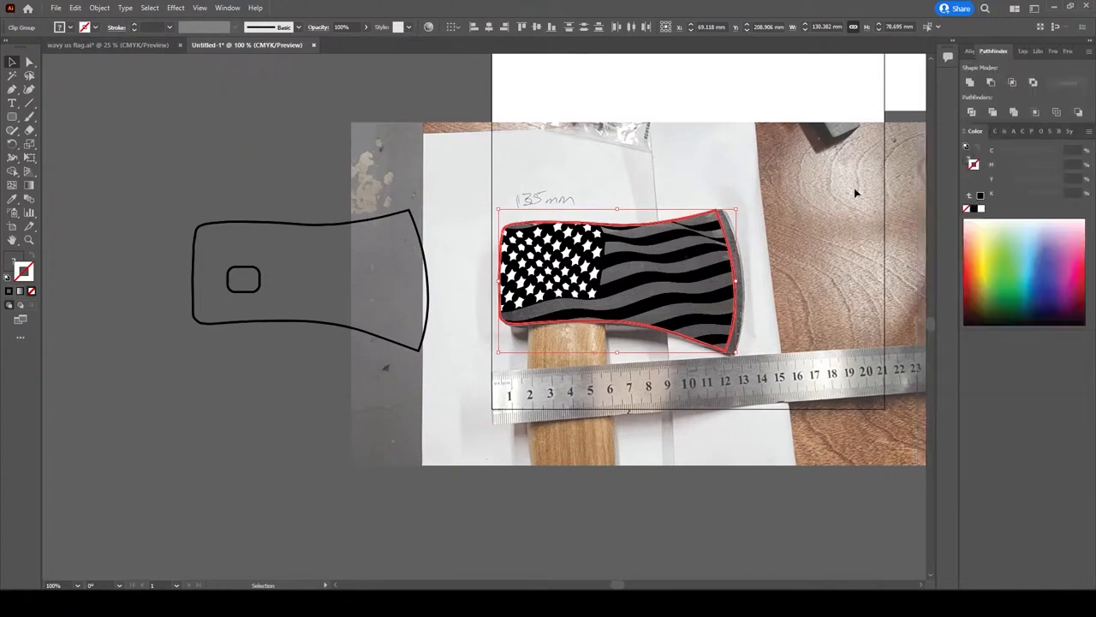
pyautogui.click(1014, 113)
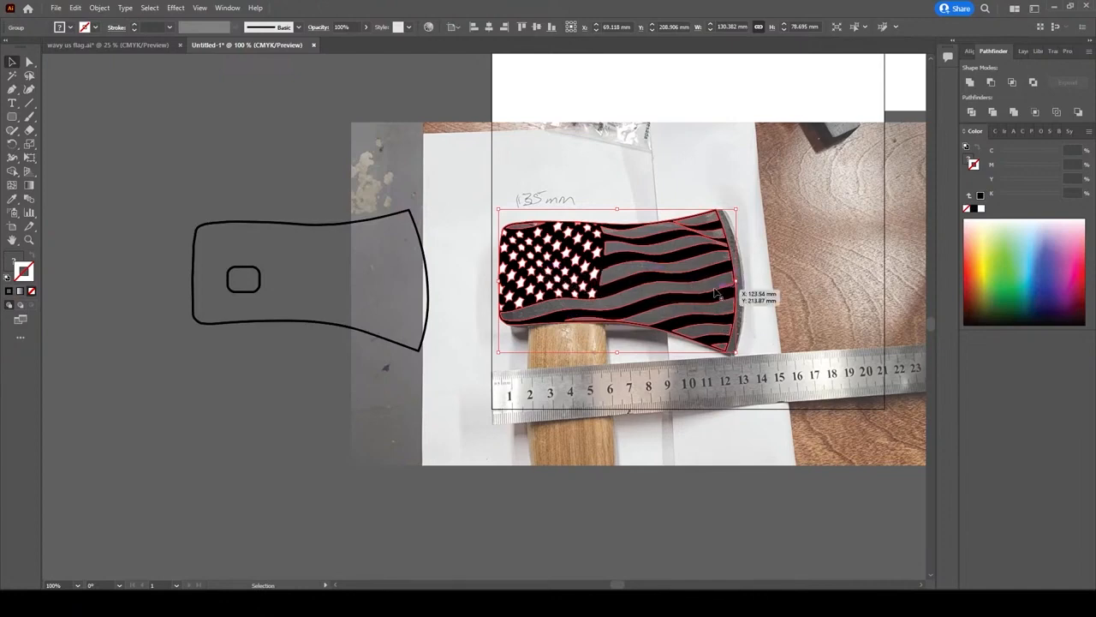
pyautogui.click(812, 275)
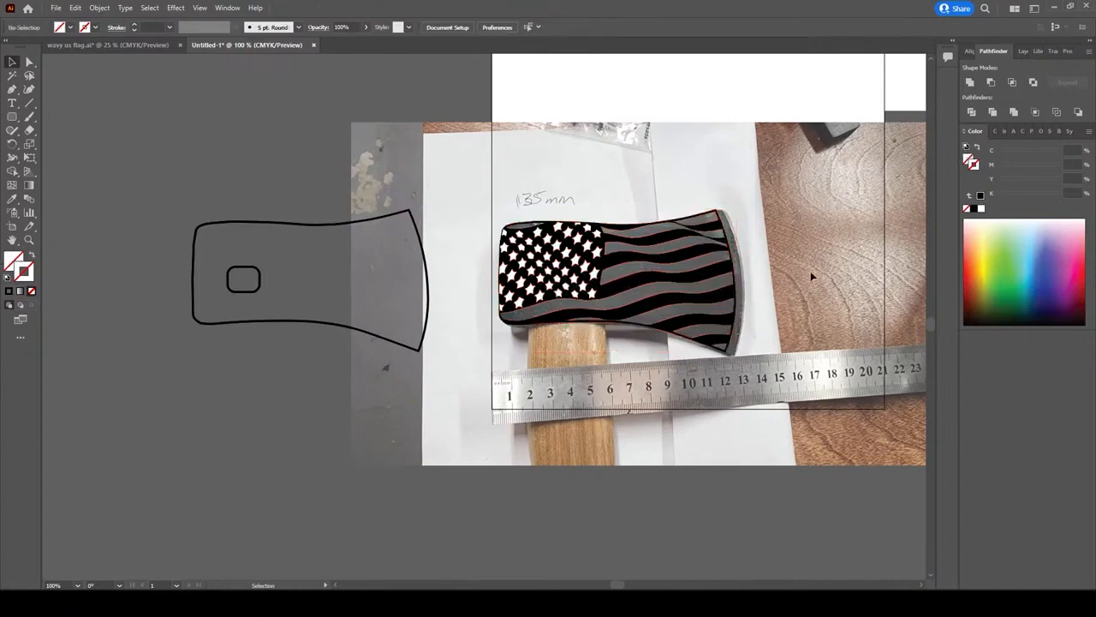
pyautogui.click(646, 284)
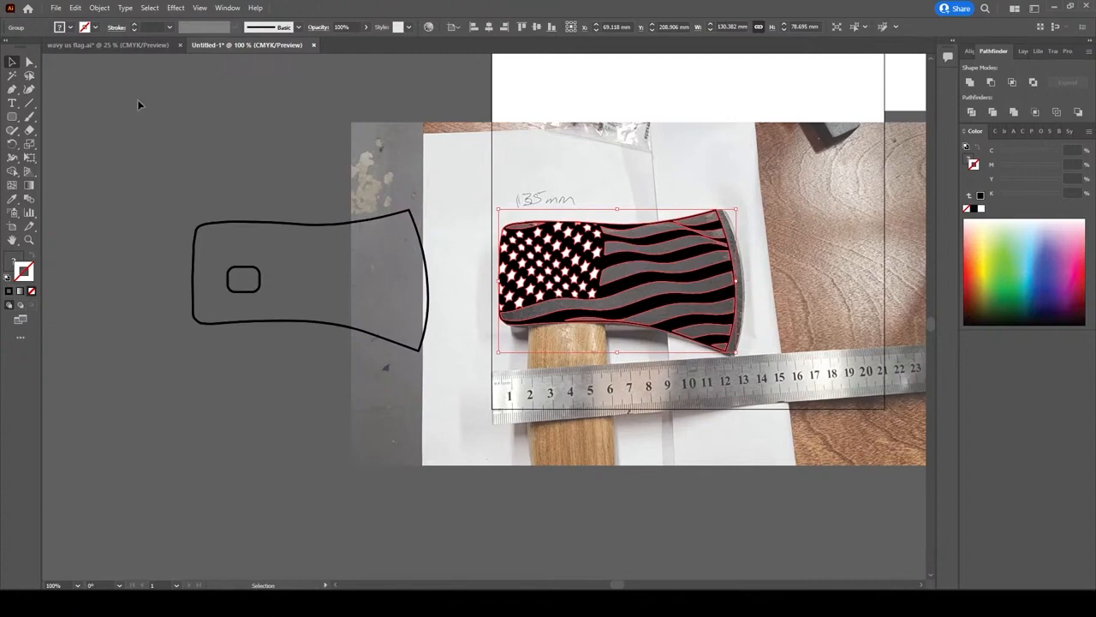
pyautogui.click(836, 227)
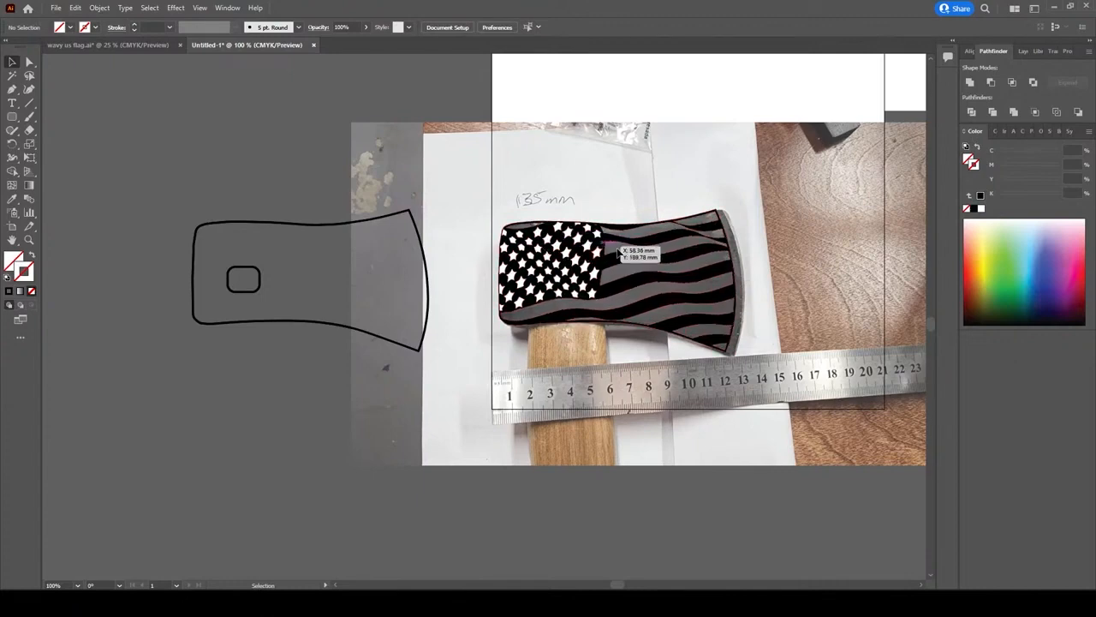
# Select all black flag shapes with the Magic Wand, invert the selection, and delete the white shapes and spare axe outline
pyautogui.click(12, 76)
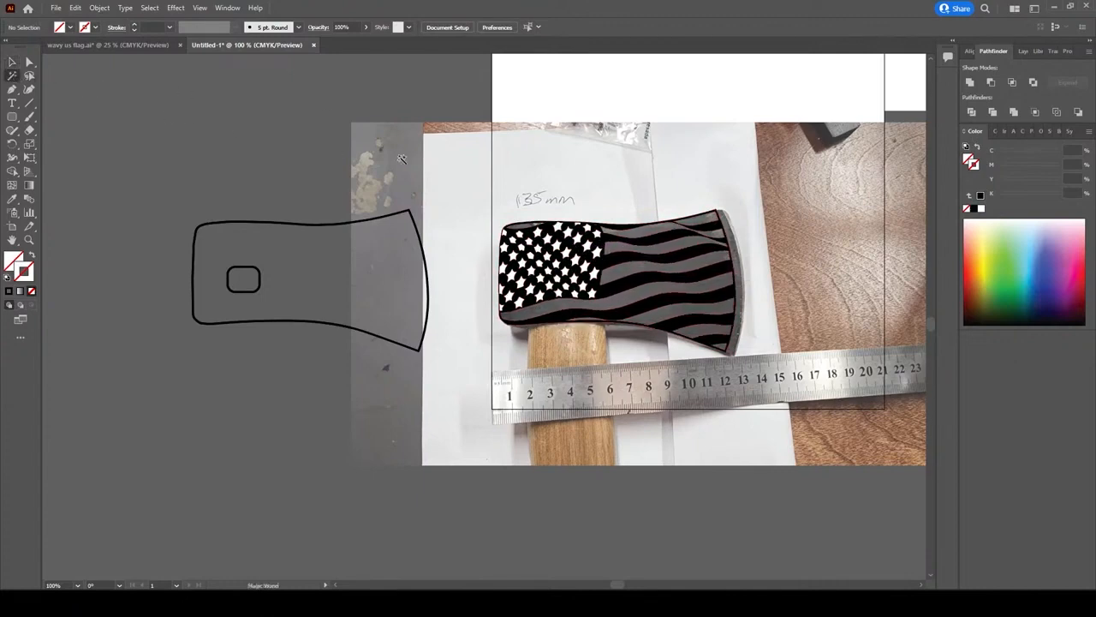
pyautogui.click(615, 265)
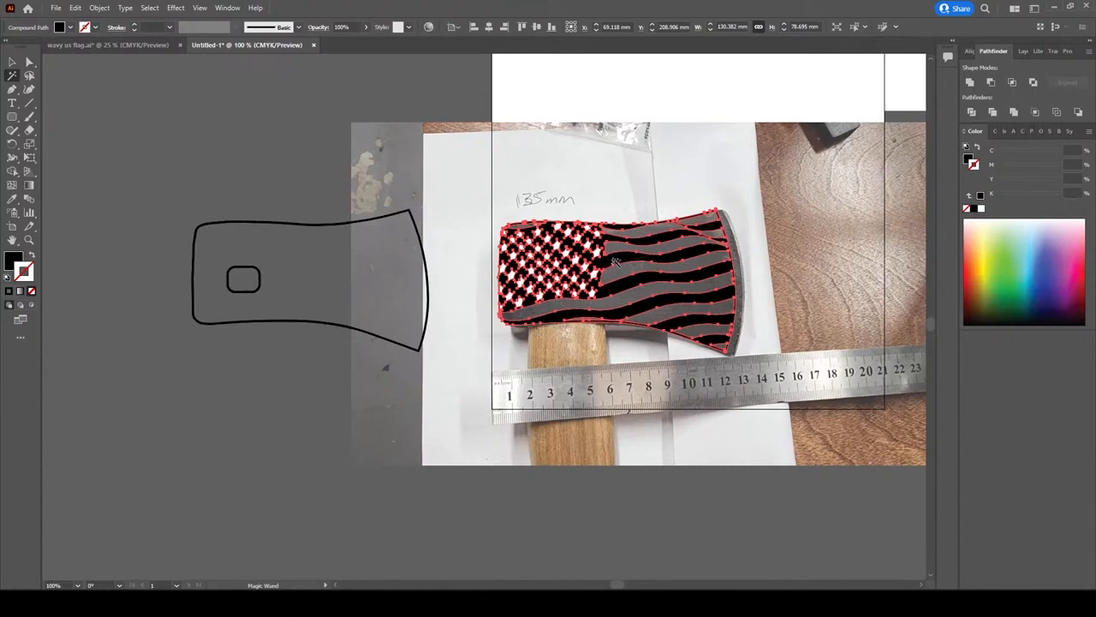
pyautogui.click(149, 9)
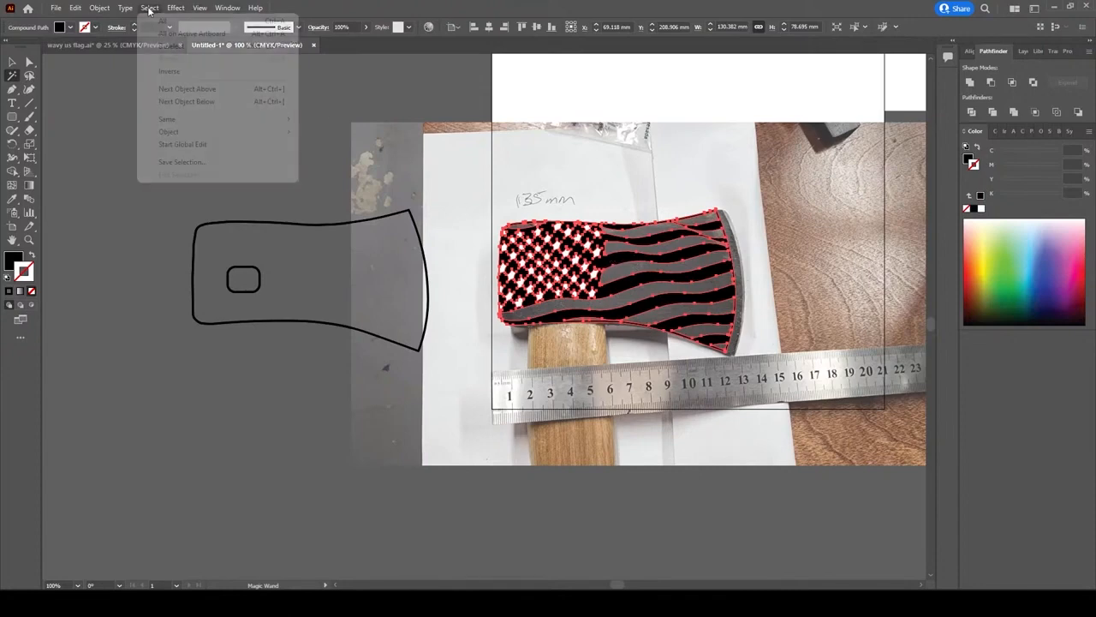
pyautogui.click(193, 72)
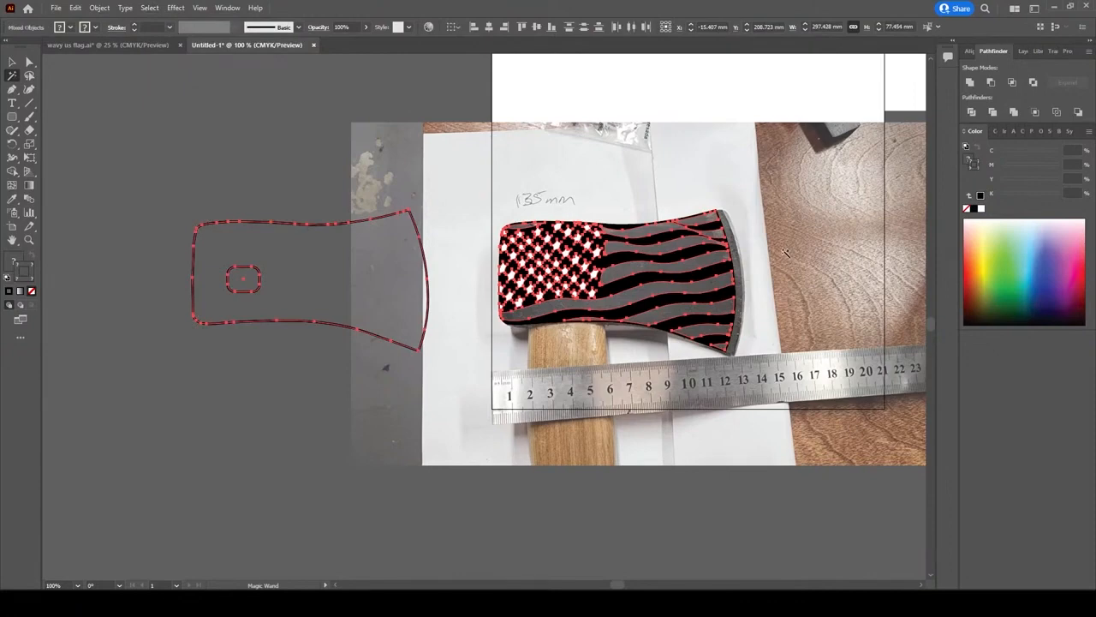
pyautogui.press('Delete')
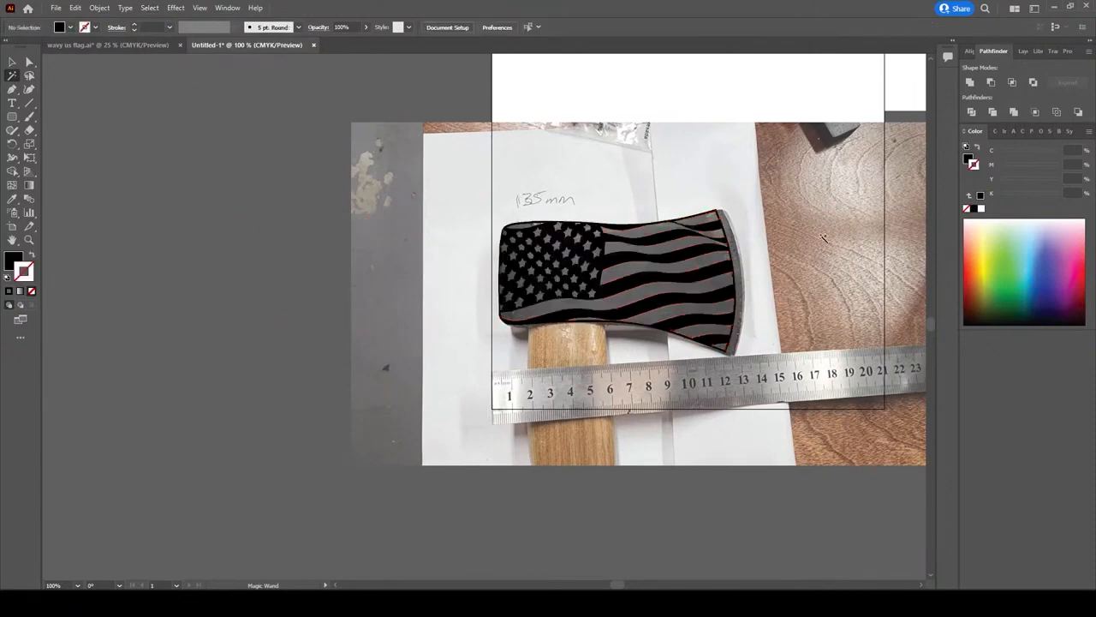
# Select the remaining black flag group on the axe head and unite it into one compound path
pyautogui.scroll(2, 771, 231)
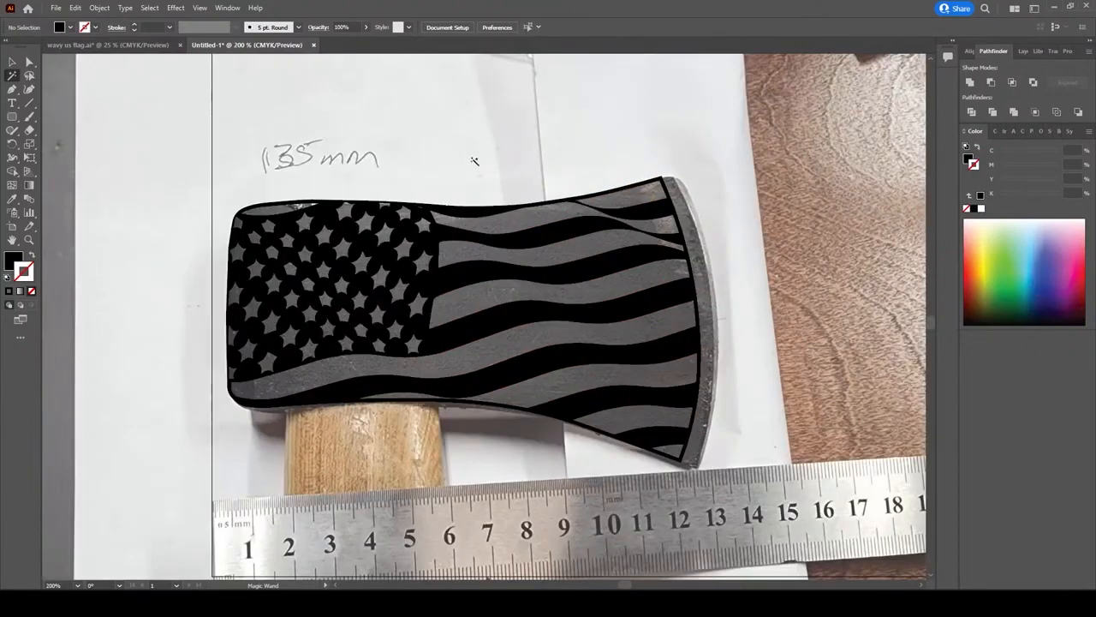
pyautogui.click(313, 230)
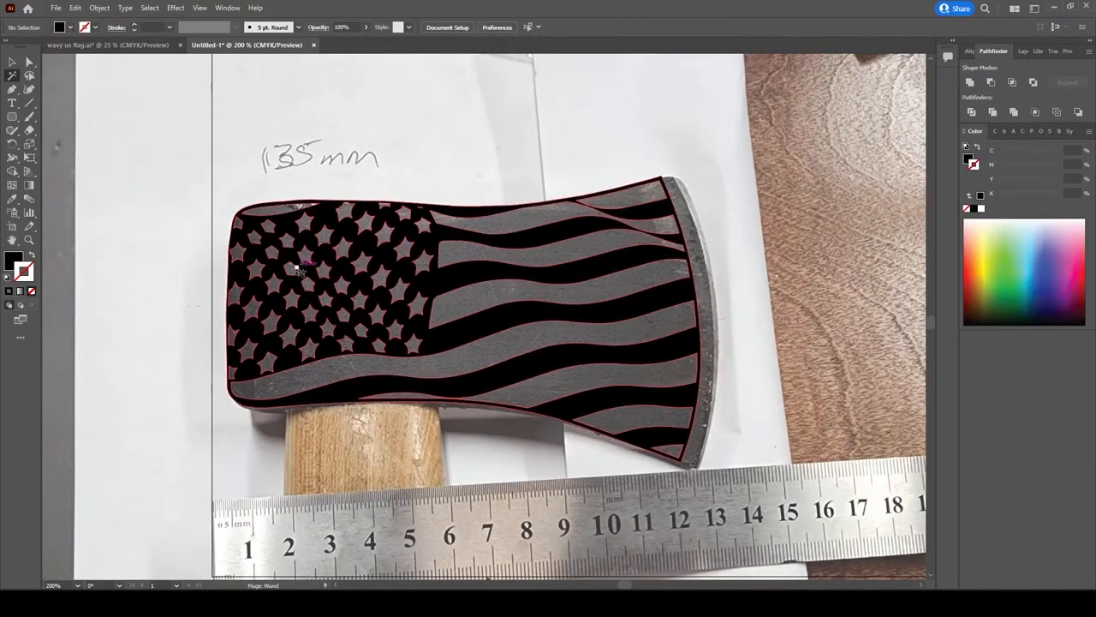
pyautogui.click(473, 307)
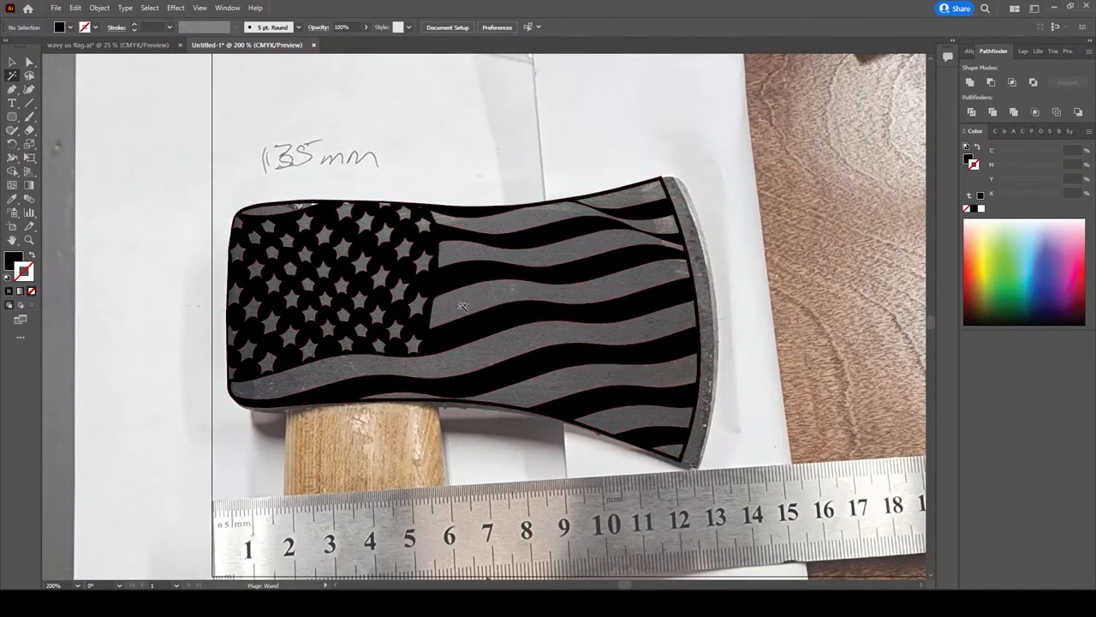
pyautogui.click(467, 246)
pyautogui.click(12, 62)
pyautogui.click(554, 224)
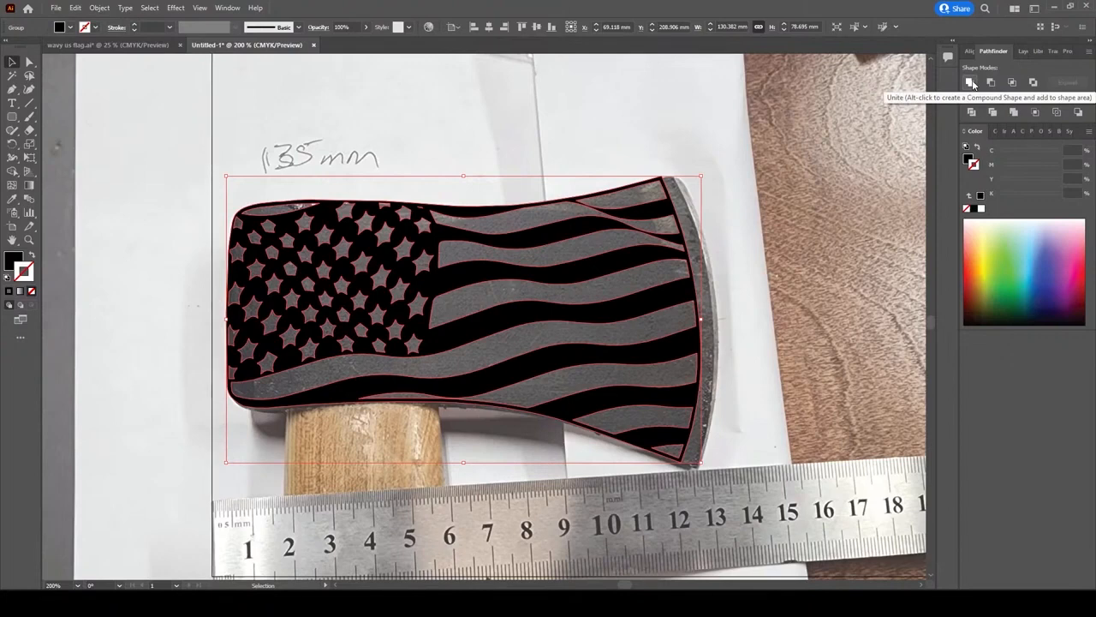
pyautogui.click(971, 82)
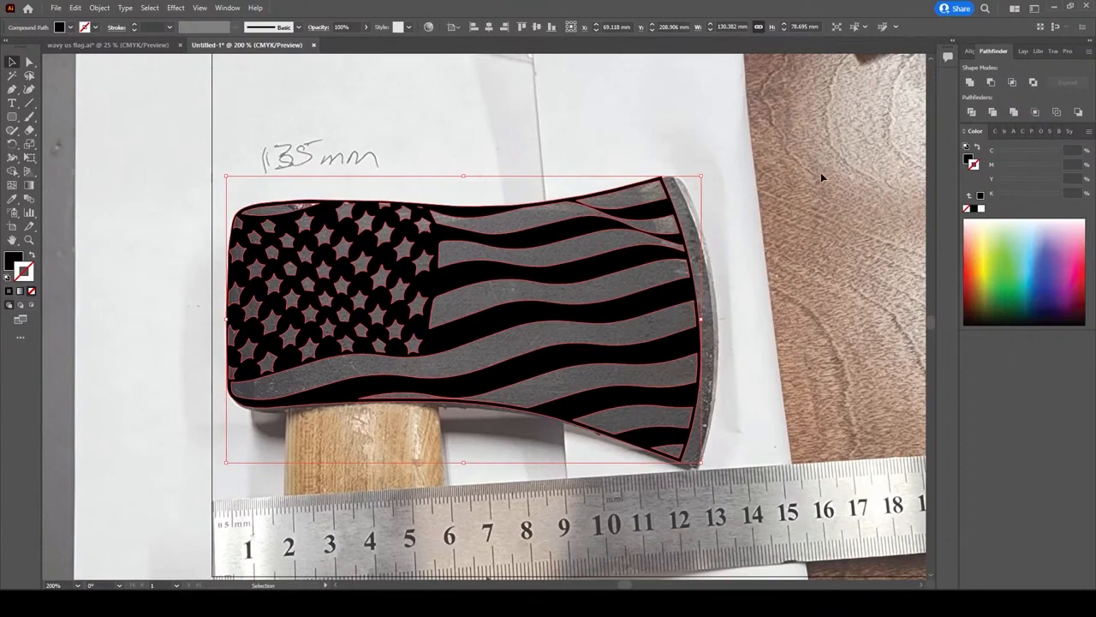
# Check the original artwork in the wavy us flag document, return to the axe design, and deselect the flag
pyautogui.scroll(-2, 637, 234)
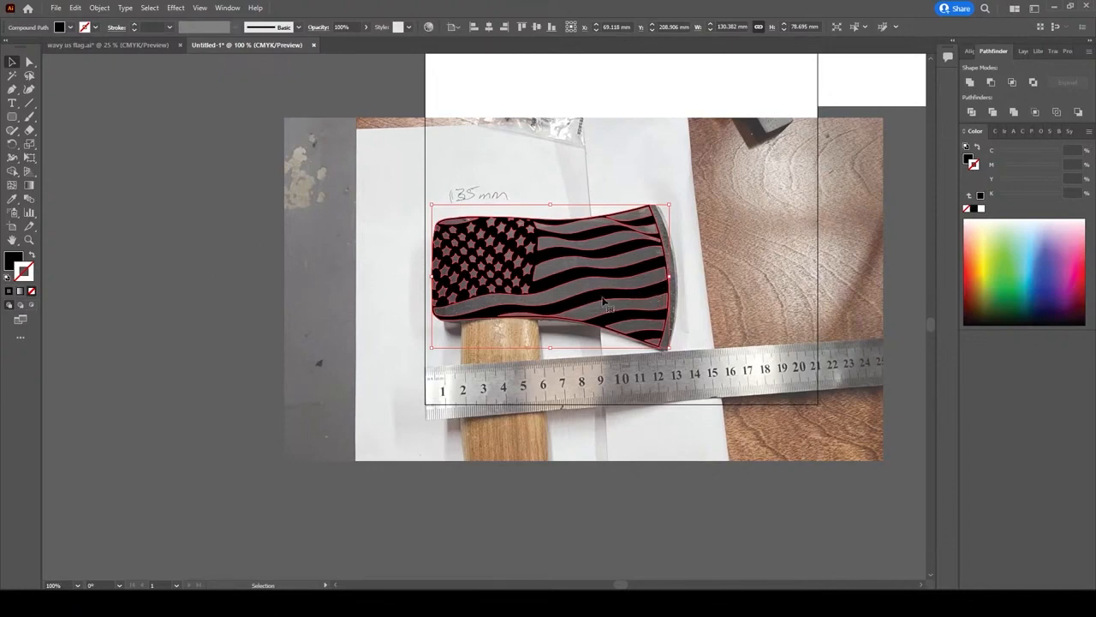
pyautogui.click(110, 46)
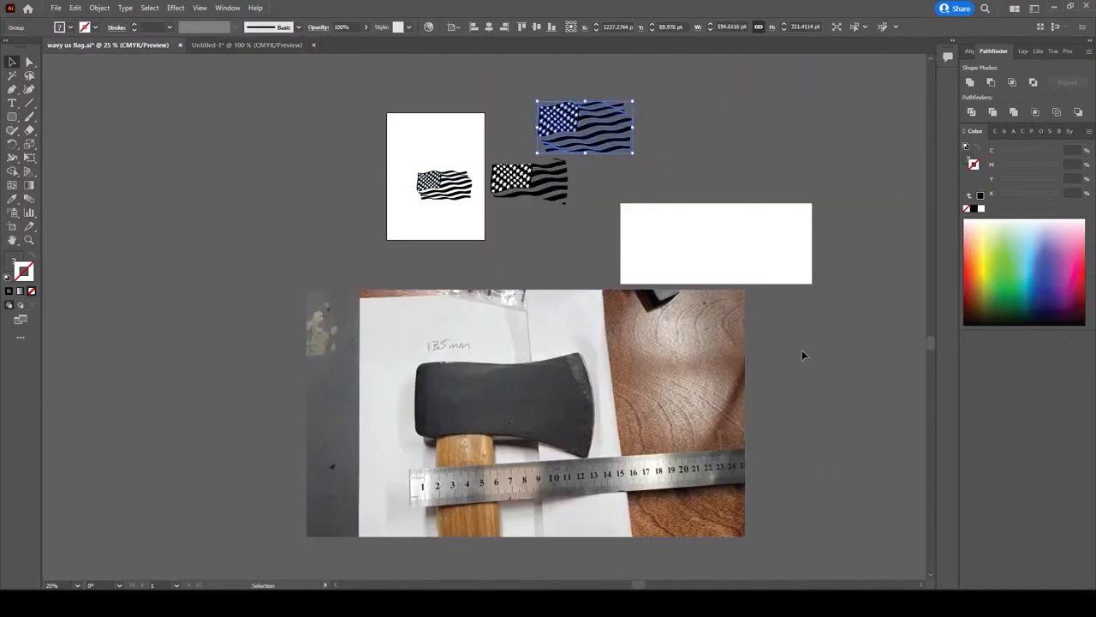
pyautogui.hotkey('ctrl', '+')
pyautogui.hotkey('ctrl', '0')
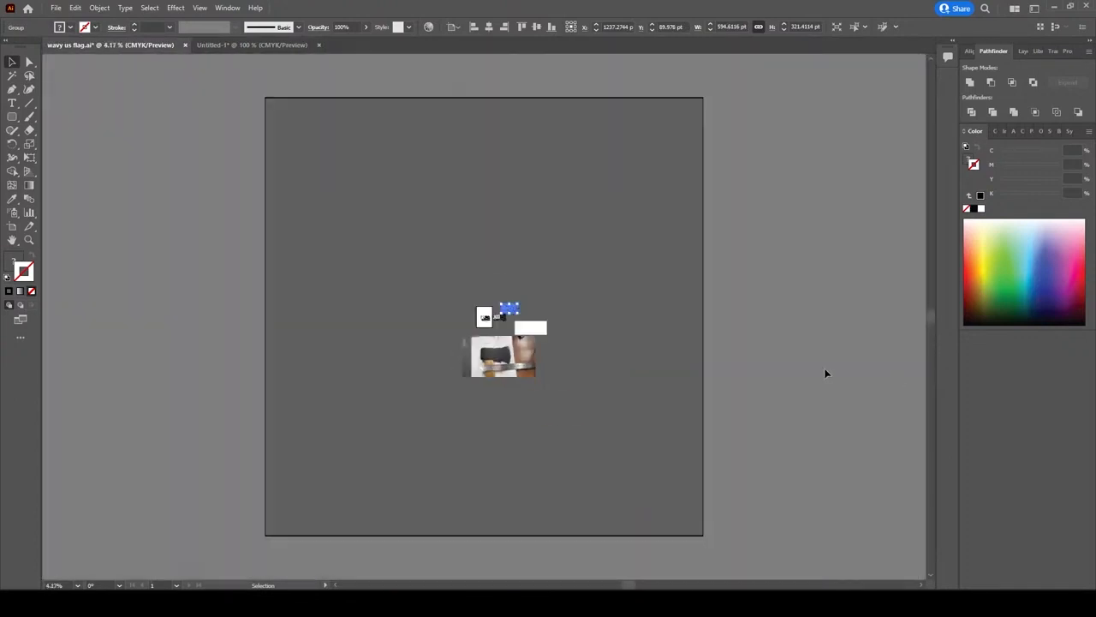
pyautogui.scroll(3, 611, 339)
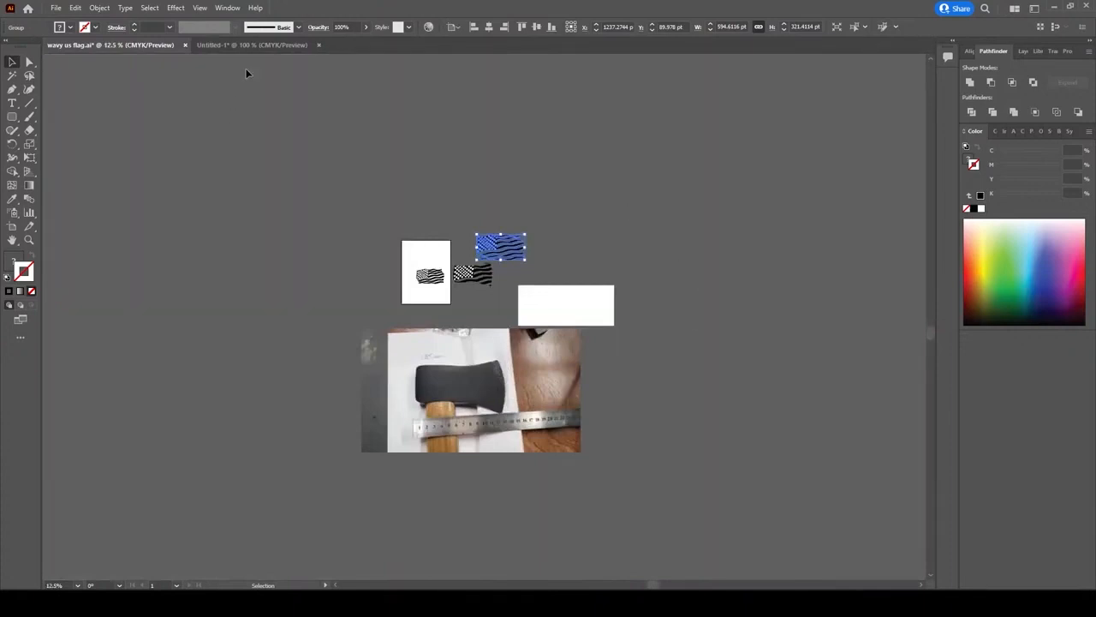
pyautogui.click(247, 44)
pyautogui.click(734, 246)
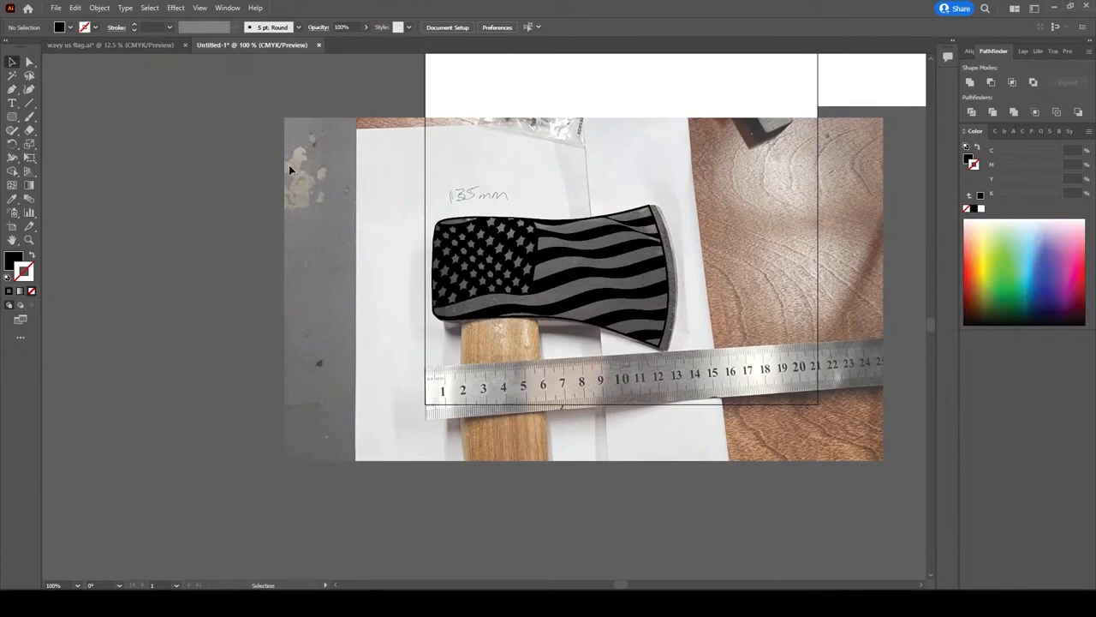
# Move the united flag slightly down over the axe head, and deselect it
pyautogui.click(541, 265)
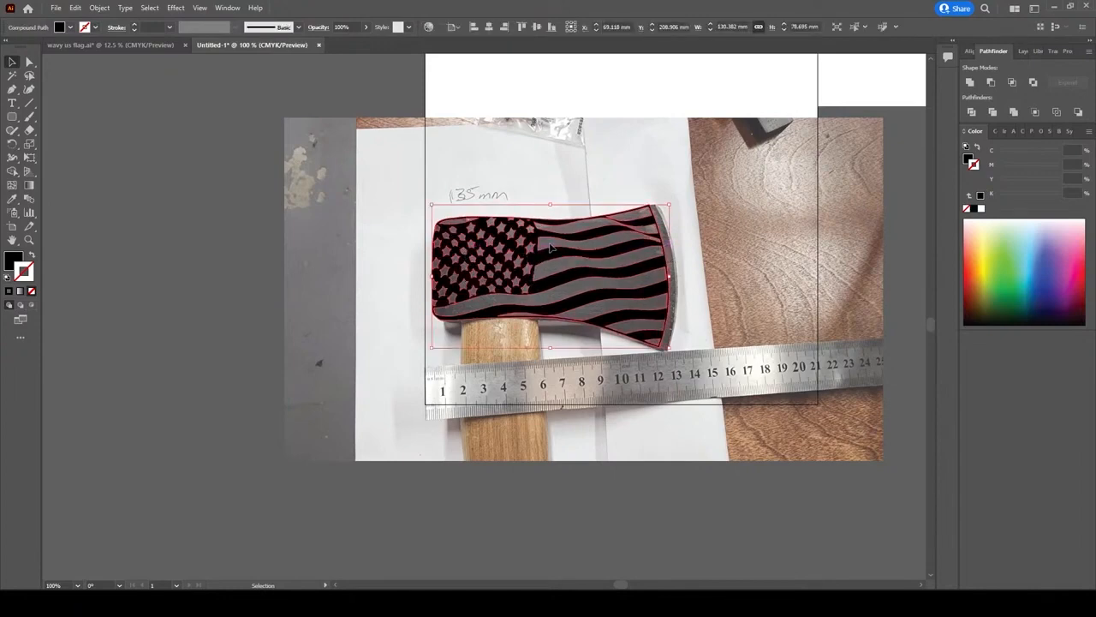
pyautogui.moveTo(553, 255)
pyautogui.mouseDown()
pyautogui.moveTo(638, 221)
pyautogui.moveTo(523, 261)
pyautogui.moveTo(553, 259)
pyautogui.moveTo(542, 258)
pyautogui.mouseUp()
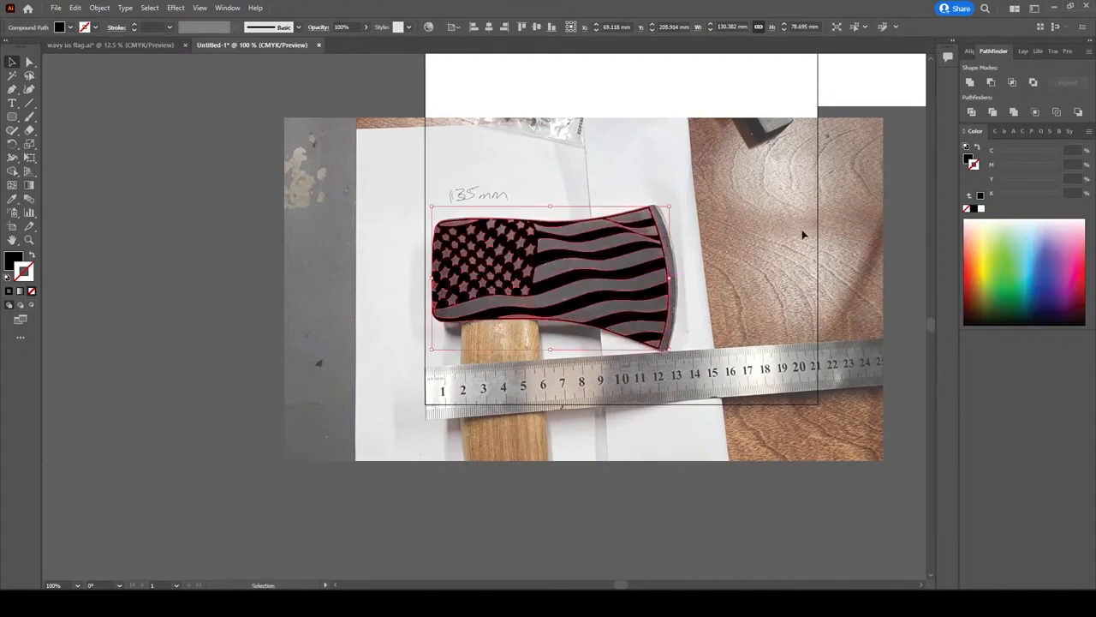
pyautogui.click(805, 274)
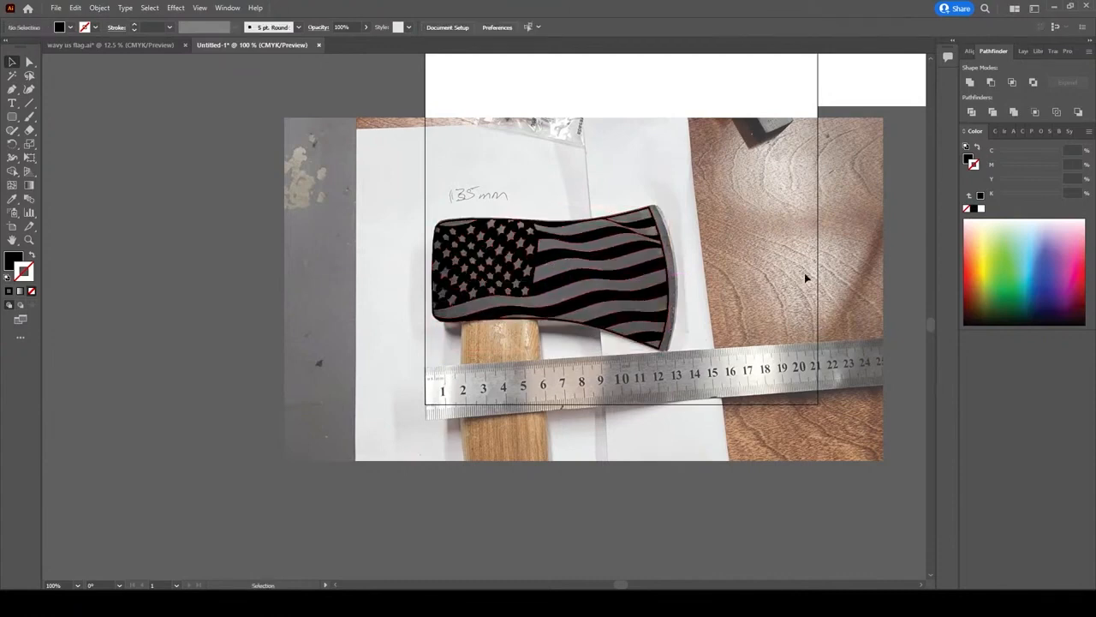
# Select the united flag on the axe head and save the document for the laser software
pyautogui.click(533, 261)
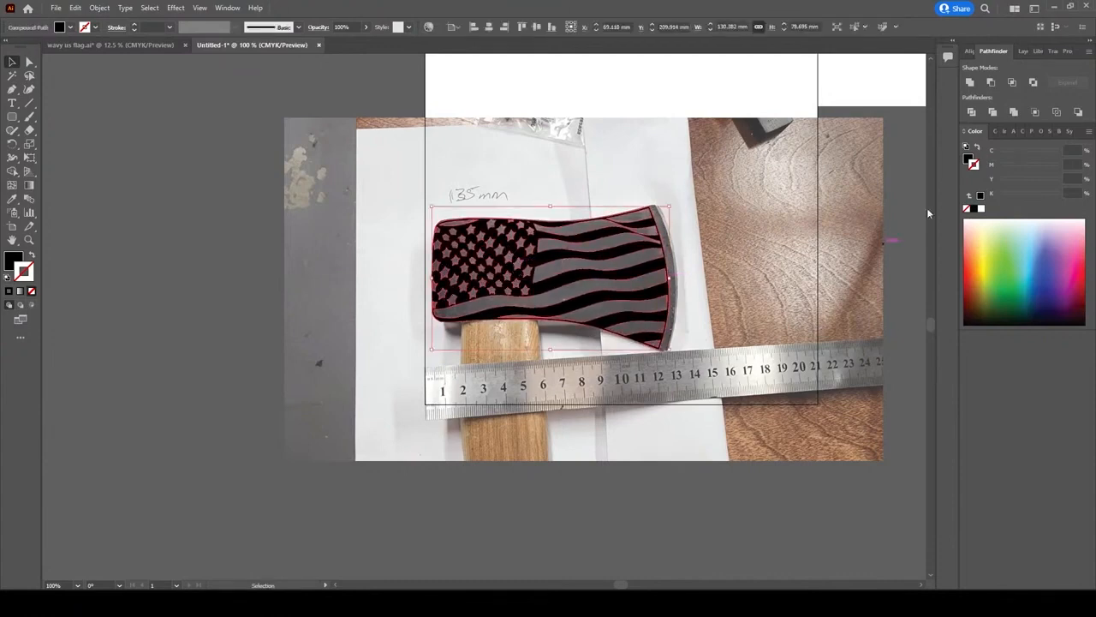
pyautogui.click(56, 8)
pyautogui.click(77, 114)
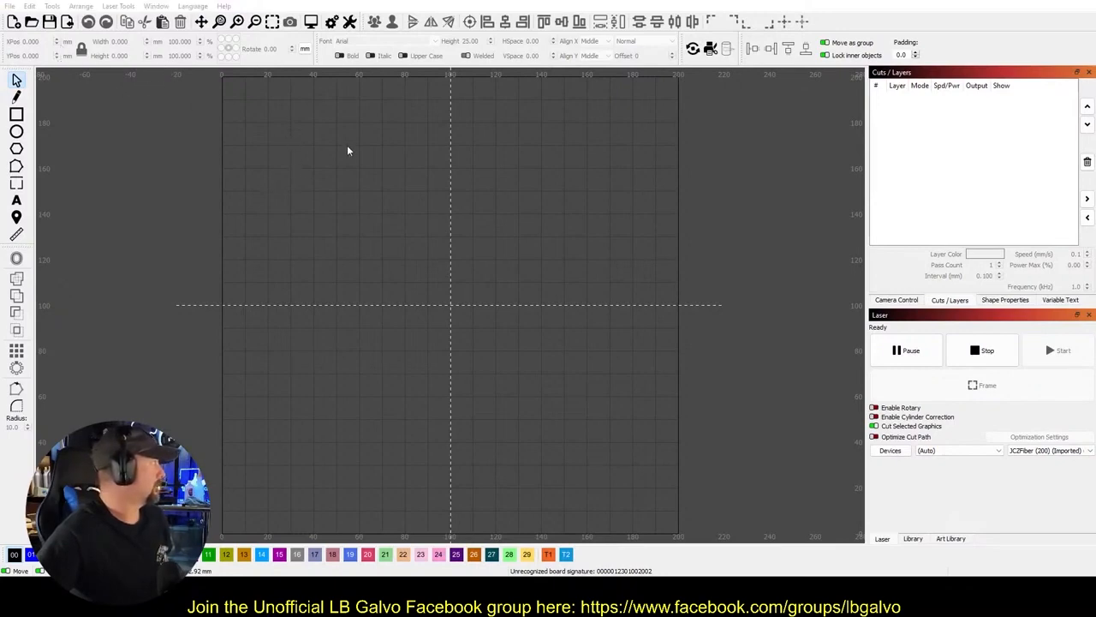
# Switch to LightBurn, import the axe-shaped flag artwork into the empty workspace, and deselect it
pyautogui.doubleClick(443, 112)
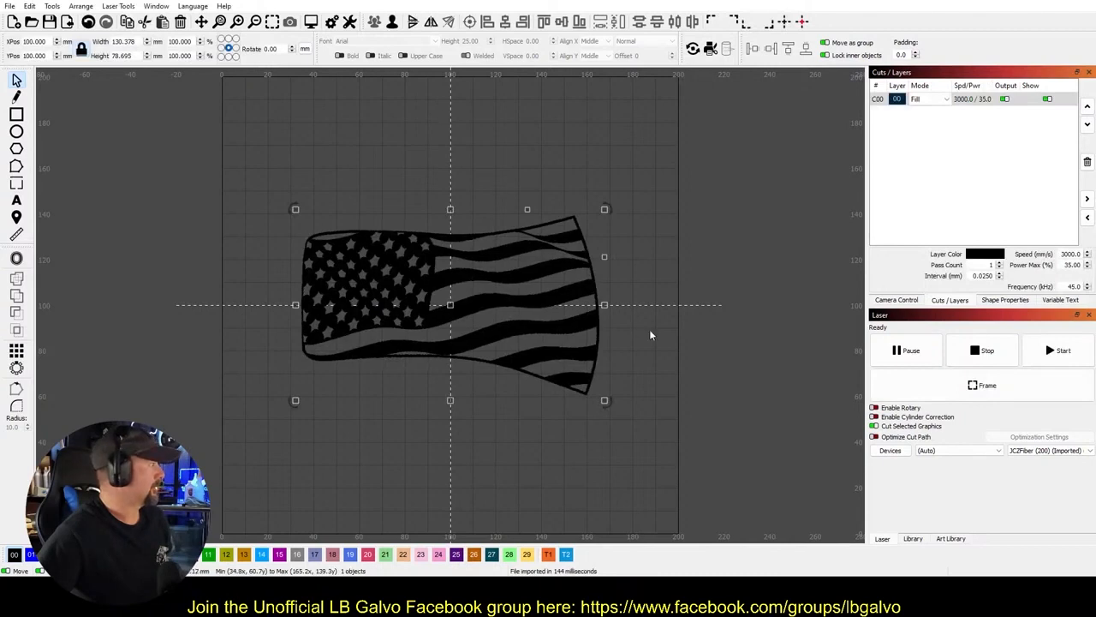
pyautogui.click(758, 273)
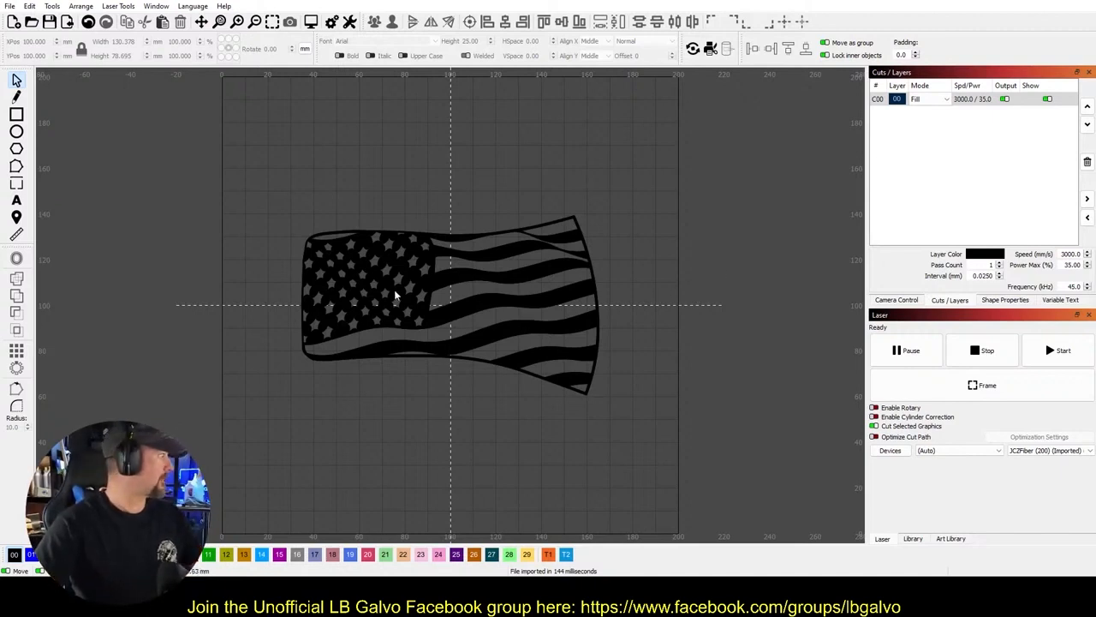
pyautogui.click(430, 285)
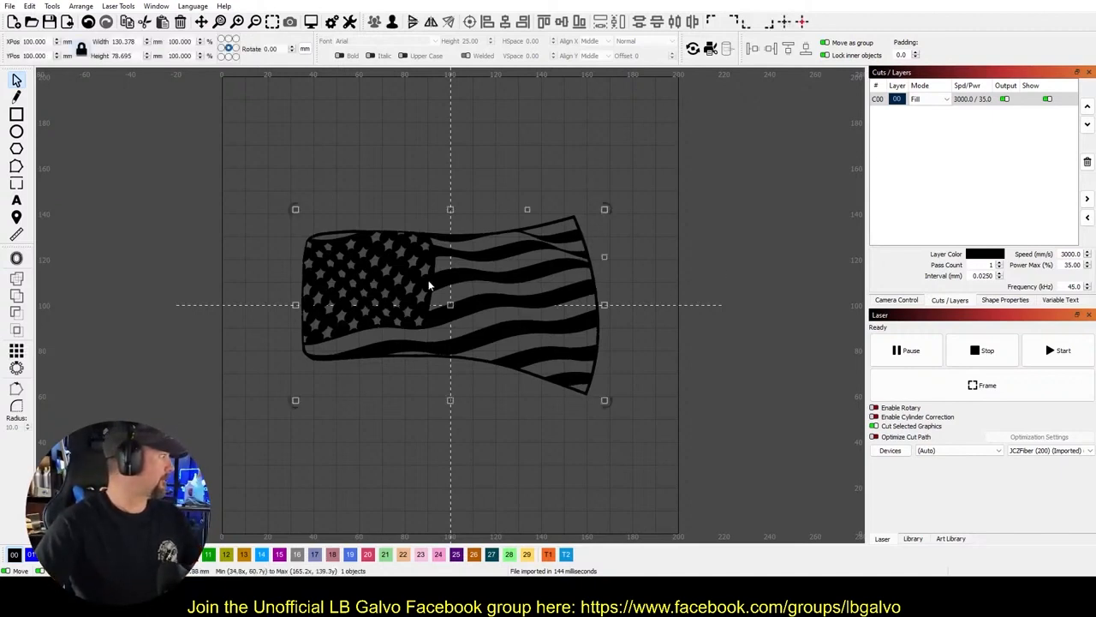
pyautogui.click(665, 342)
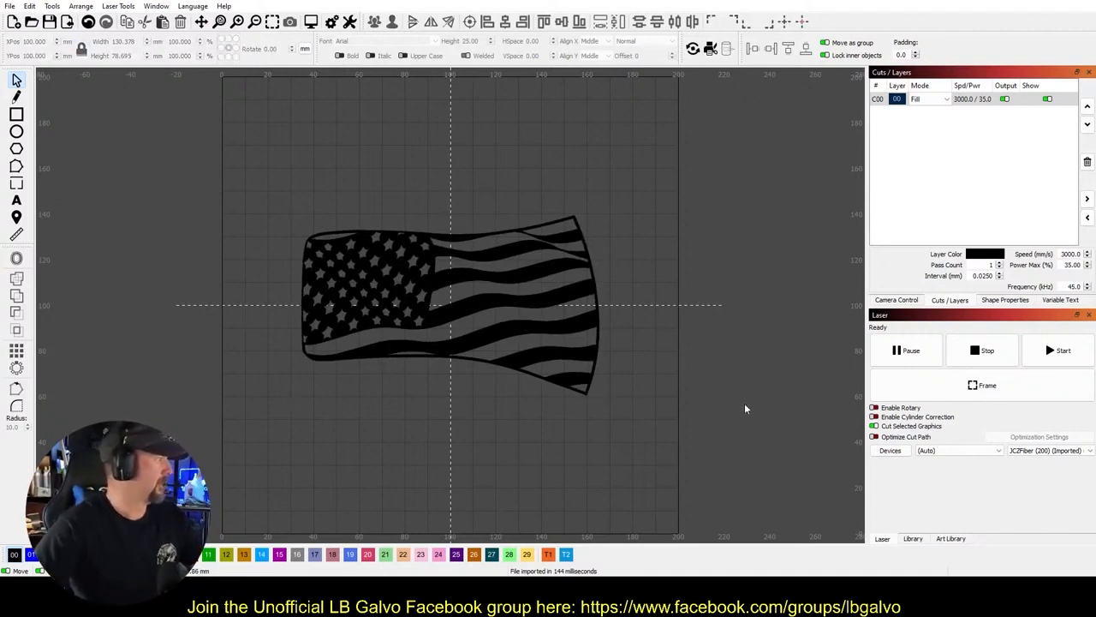